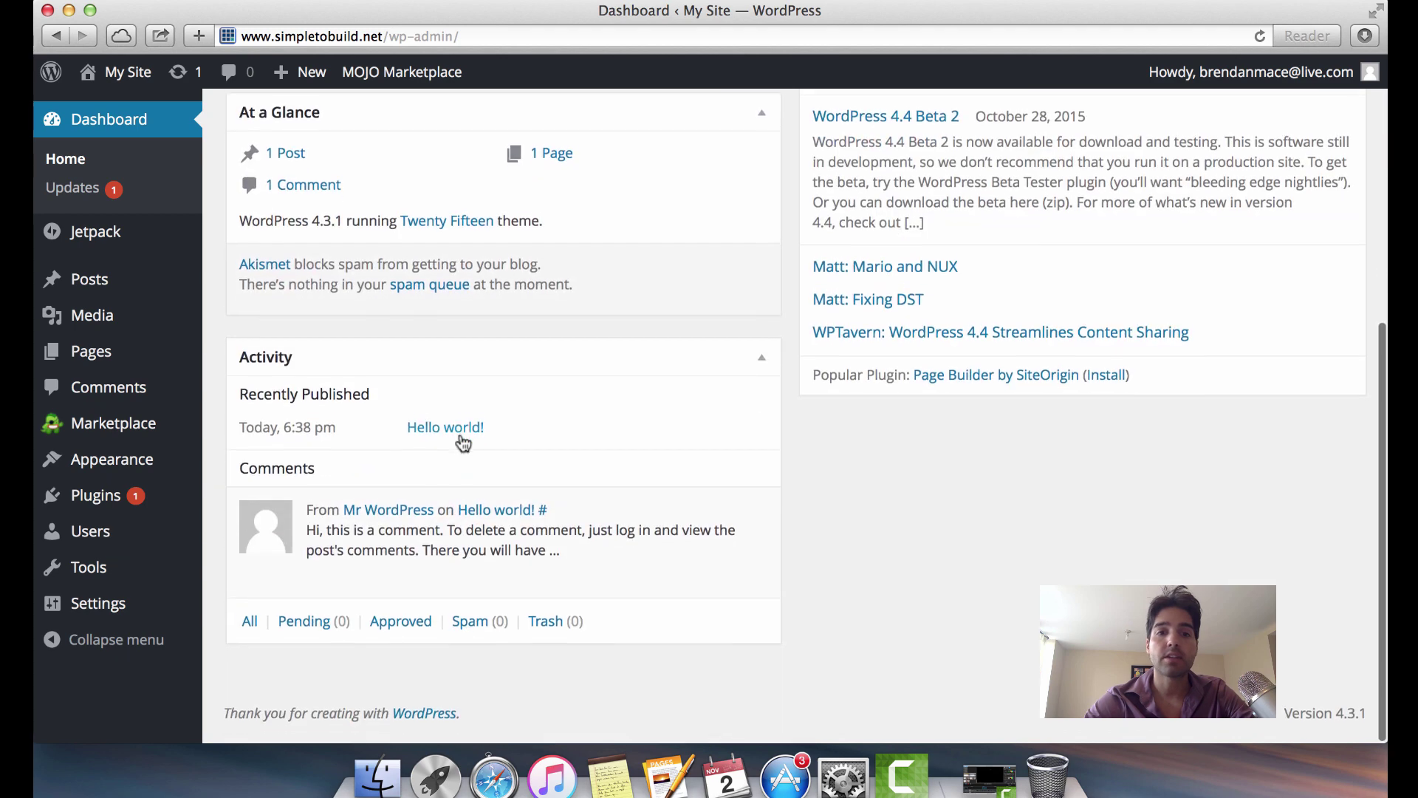
{"action": "scroll", "coordinate": [460, 433], "scroll_direction": "up", "scroll_amount": 7}
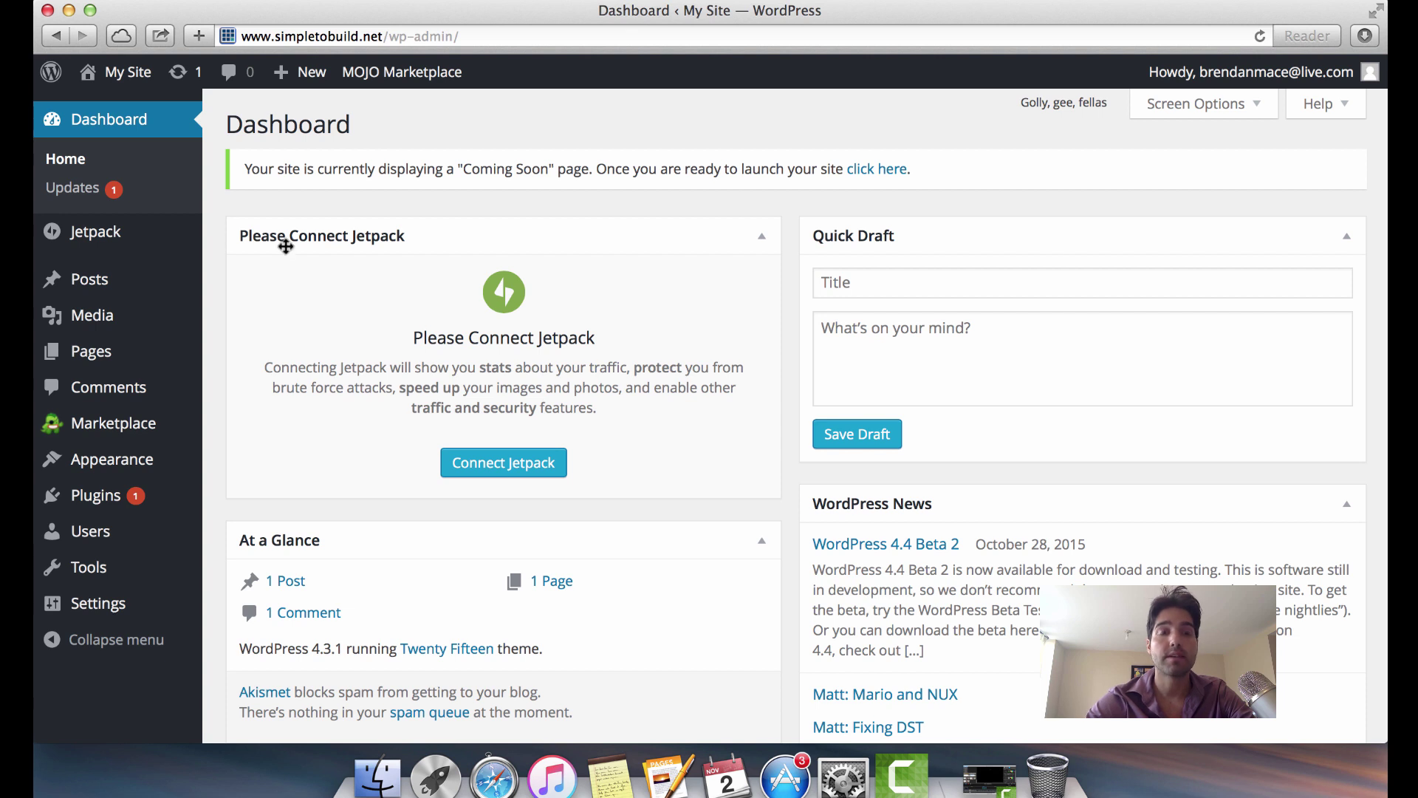
{"action": "mouse_move", "coordinate": [104, 283]}
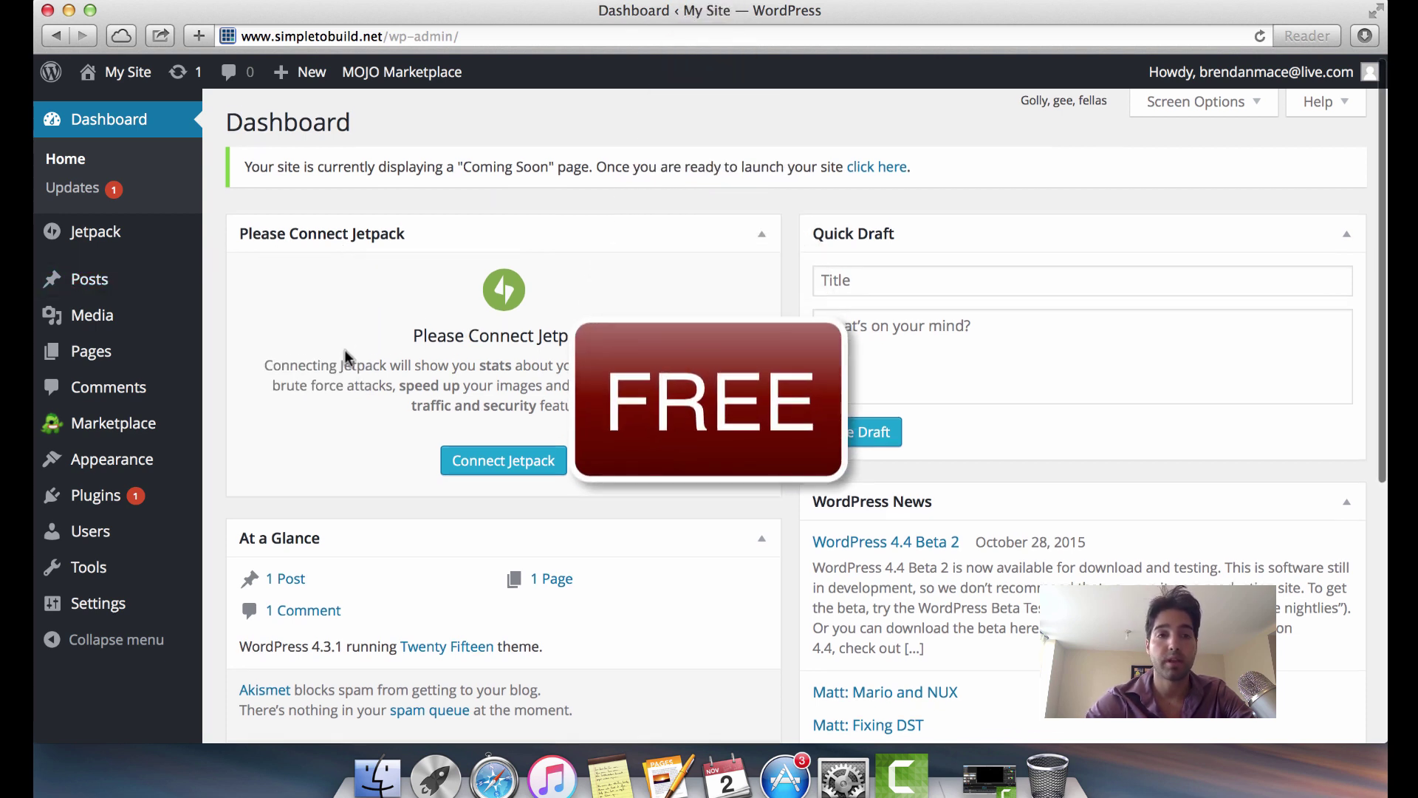
{"action": "scroll", "coordinate": [344, 349], "scroll_direction": "down", "scroll_amount": 5}
{"action": "scroll", "coordinate": [348, 355], "scroll_direction": "up", "scroll_amount": 5}
{"action": "scroll", "coordinate": [347, 357], "scroll_direction": "down", "scroll_amount": 1}
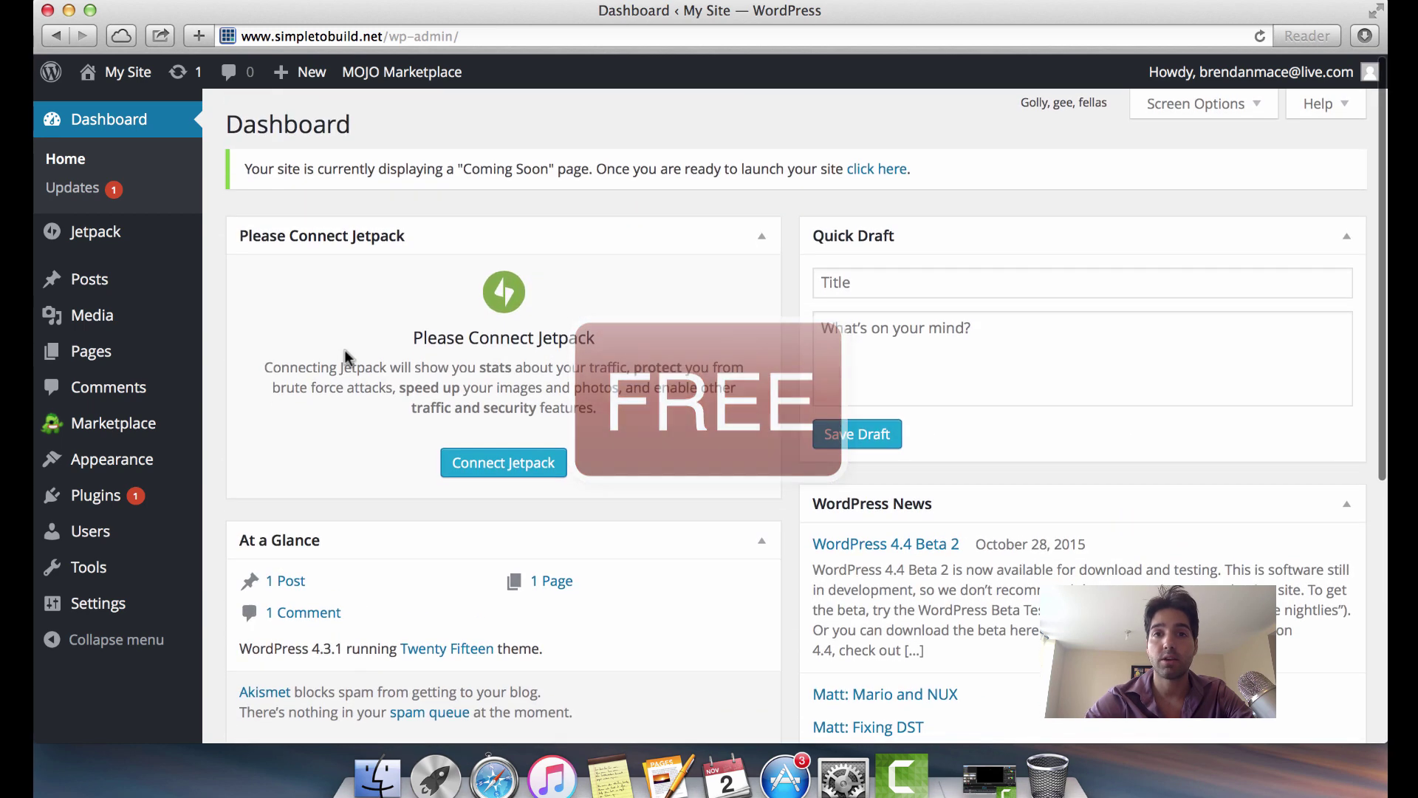
- Visit the My Site front page and look over its default post, sidebar sections and footer
{"action": "left_click", "coordinate": [124, 73]}
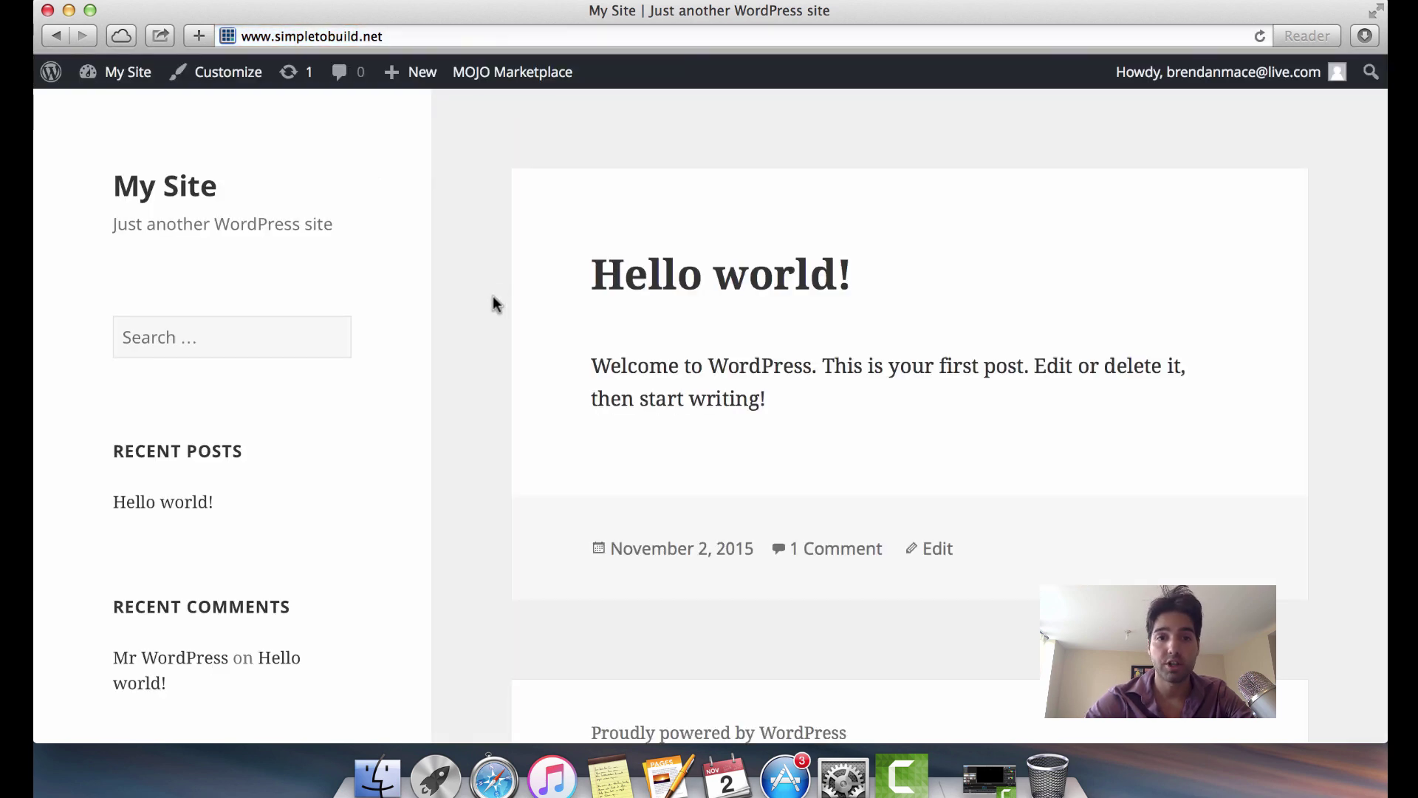
{"action": "scroll", "coordinate": [493, 299], "scroll_direction": "down", "scroll_amount": 10}
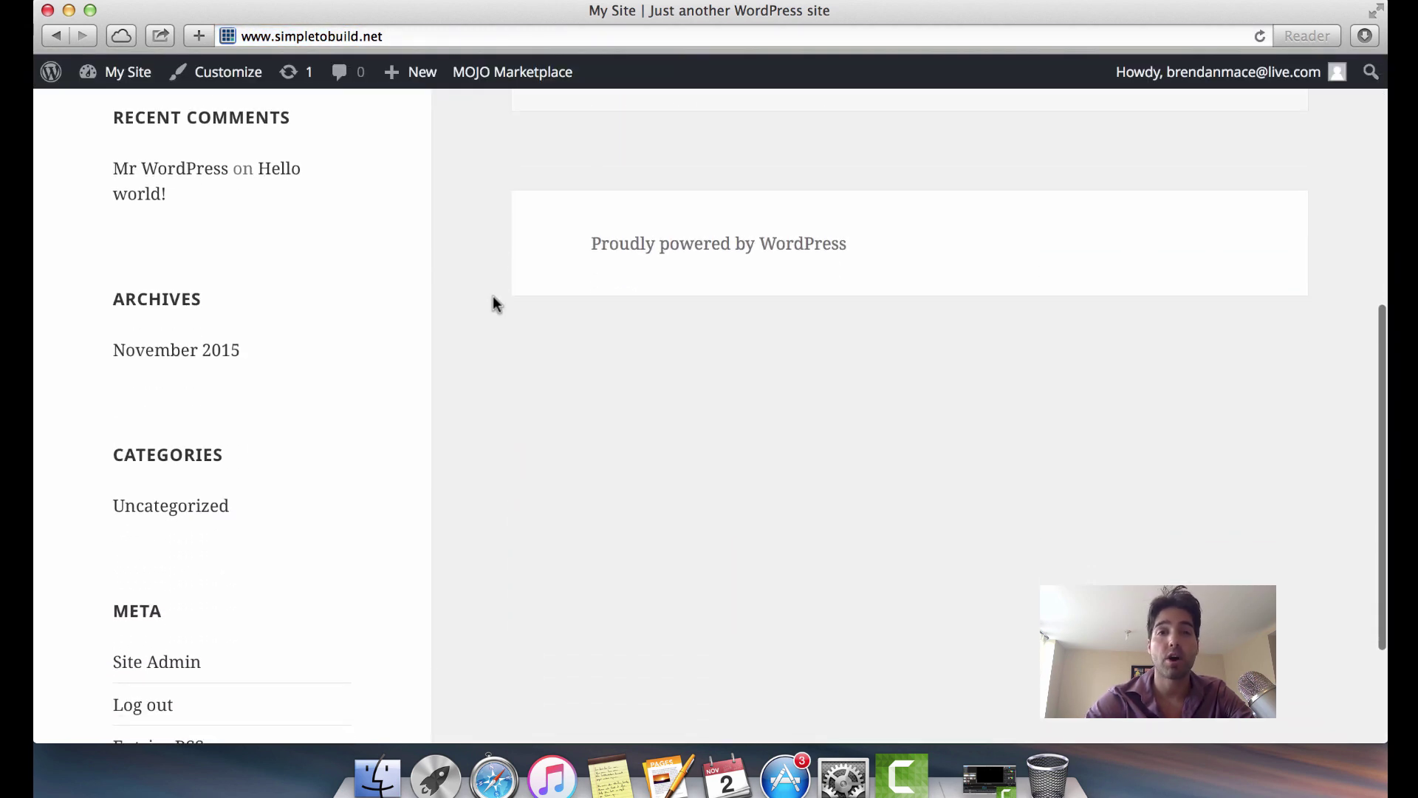
{"action": "scroll", "coordinate": [493, 299], "scroll_direction": "up", "scroll_amount": 10}
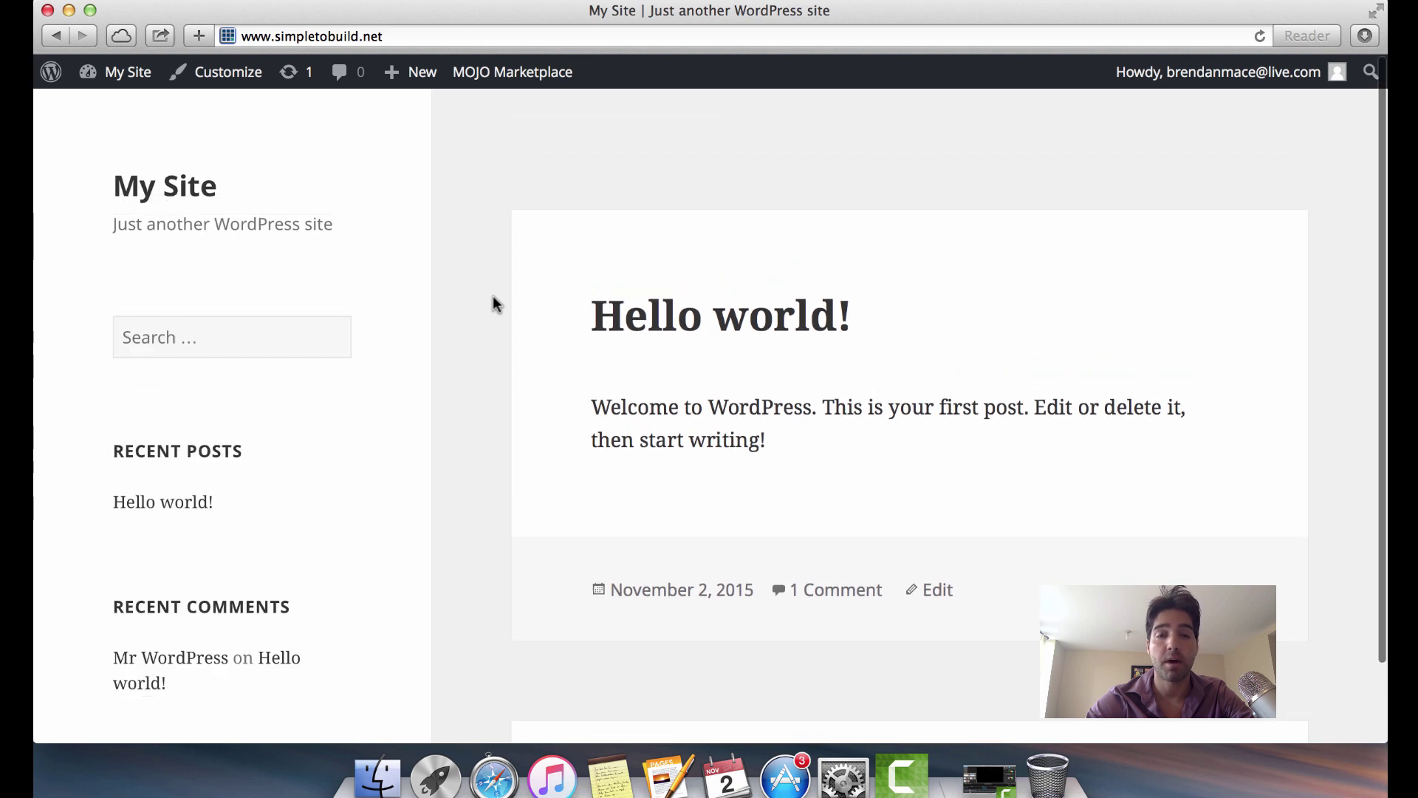
{"action": "scroll", "coordinate": [472, 332], "scroll_direction": "down", "scroll_amount": 1}
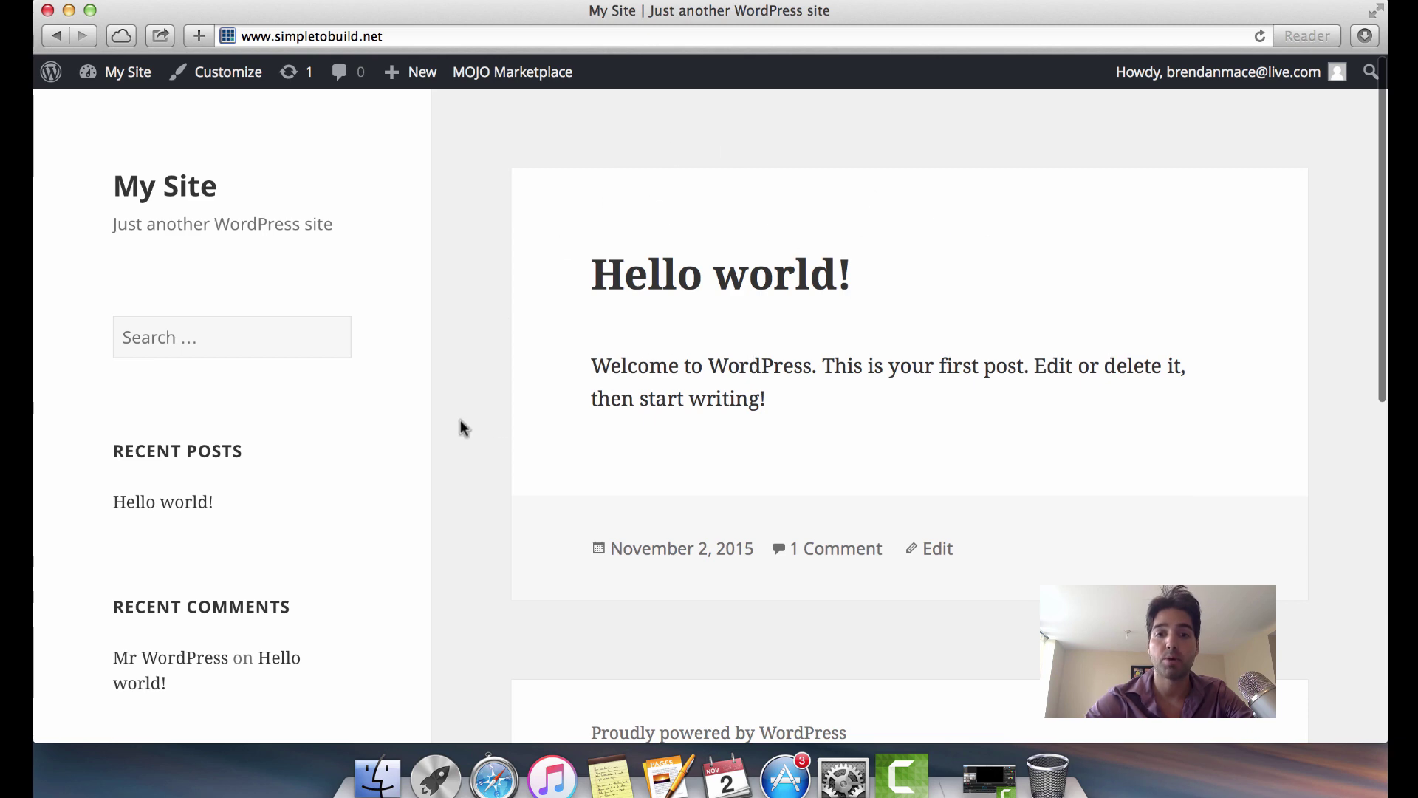
{"action": "scroll", "coordinate": [460, 422], "scroll_direction": "down", "scroll_amount": 5}
{"action": "scroll", "coordinate": [429, 443], "scroll_direction": "up", "scroll_amount": 5}
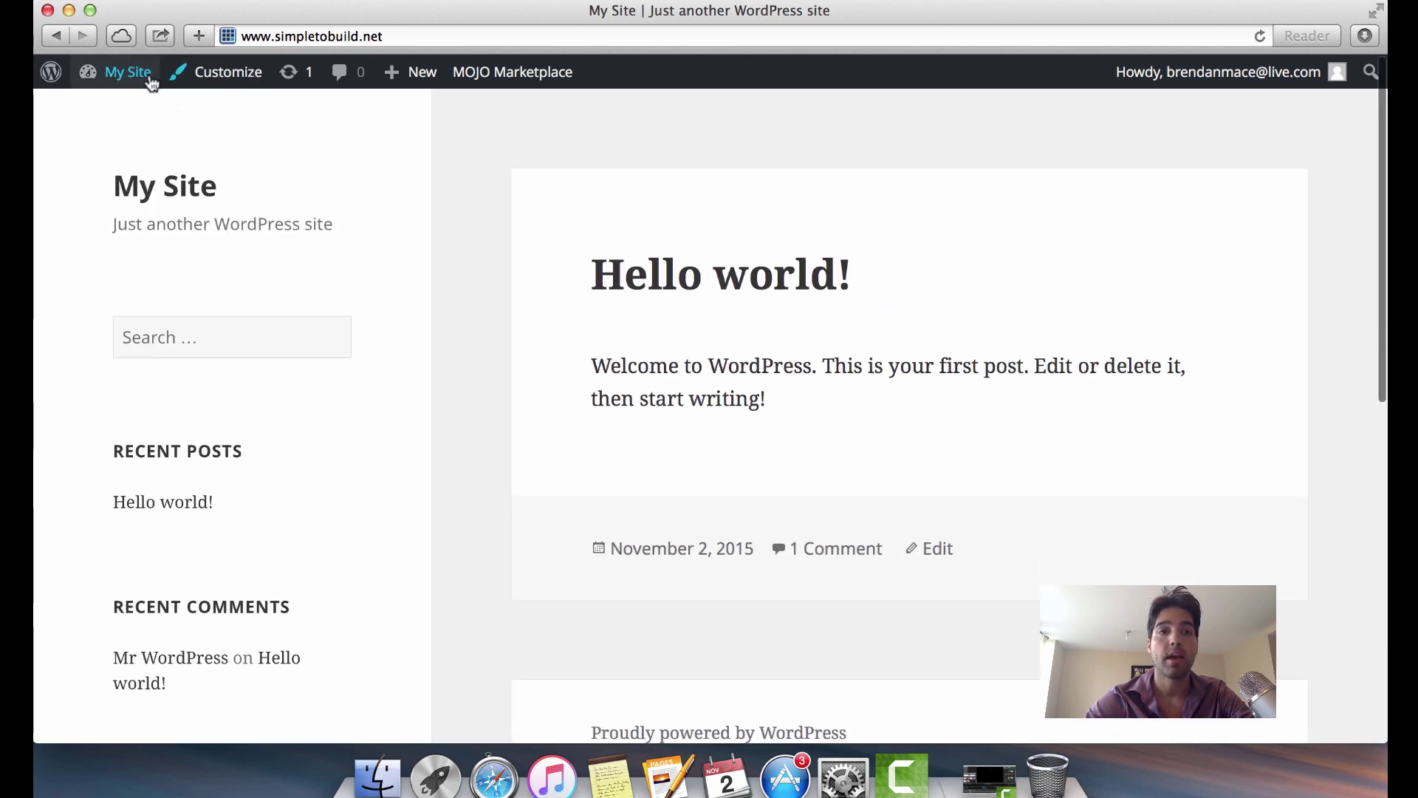
- Return to the dashboard and move the "Hello world!" post to the trash from the posts list
{"action": "left_click", "coordinate": [55, 36]}
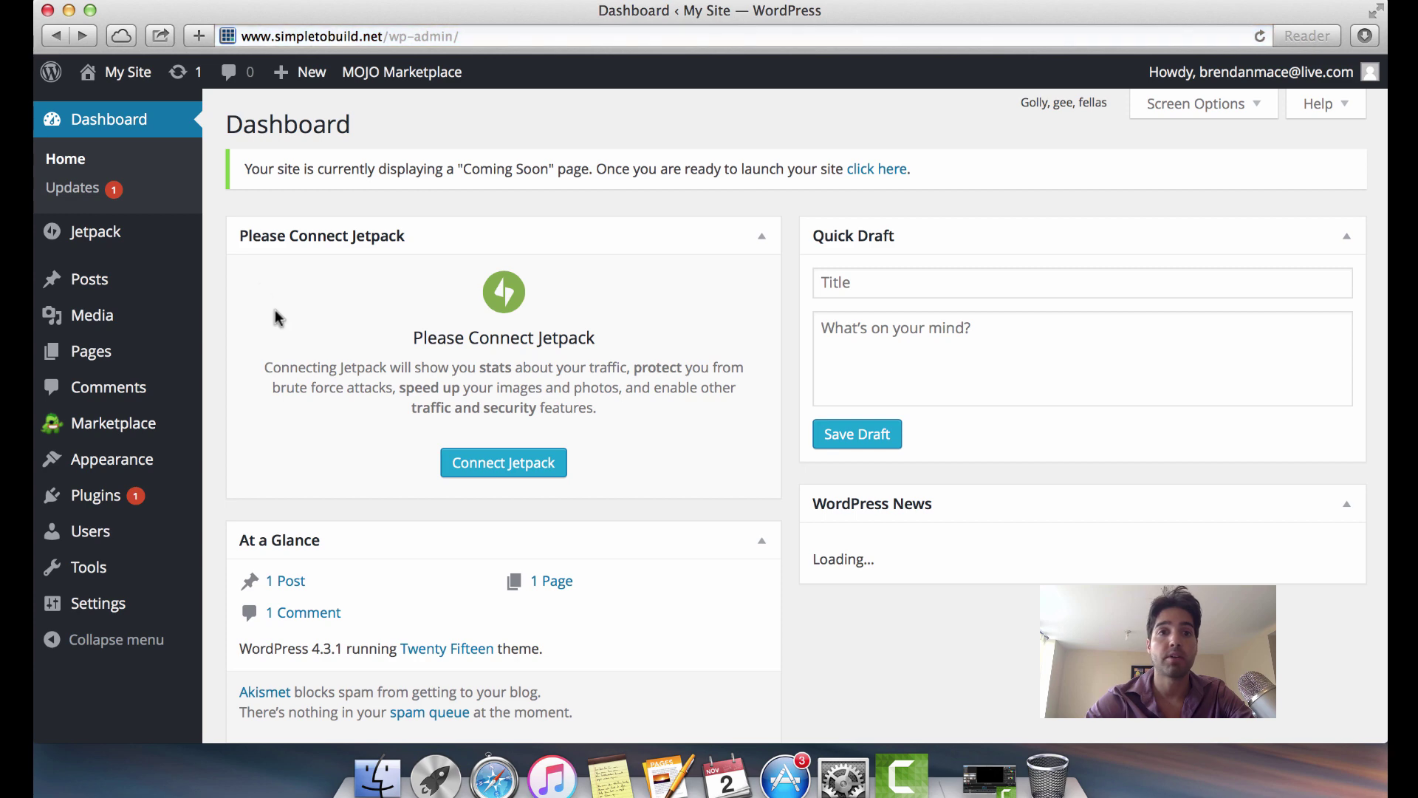
{"action": "scroll", "coordinate": [276, 318], "scroll_direction": "up", "scroll_amount": 2}
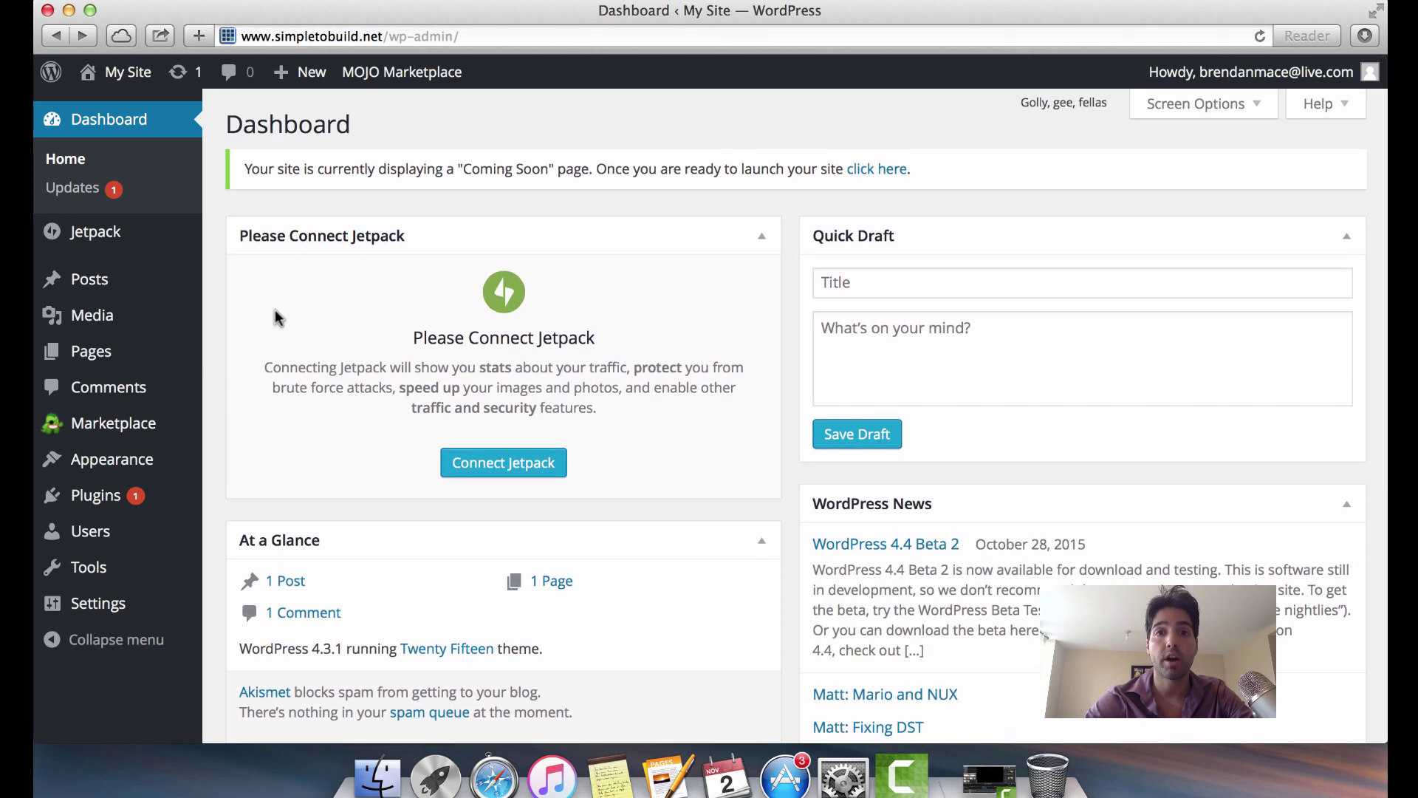
{"action": "left_click", "coordinate": [115, 277]}
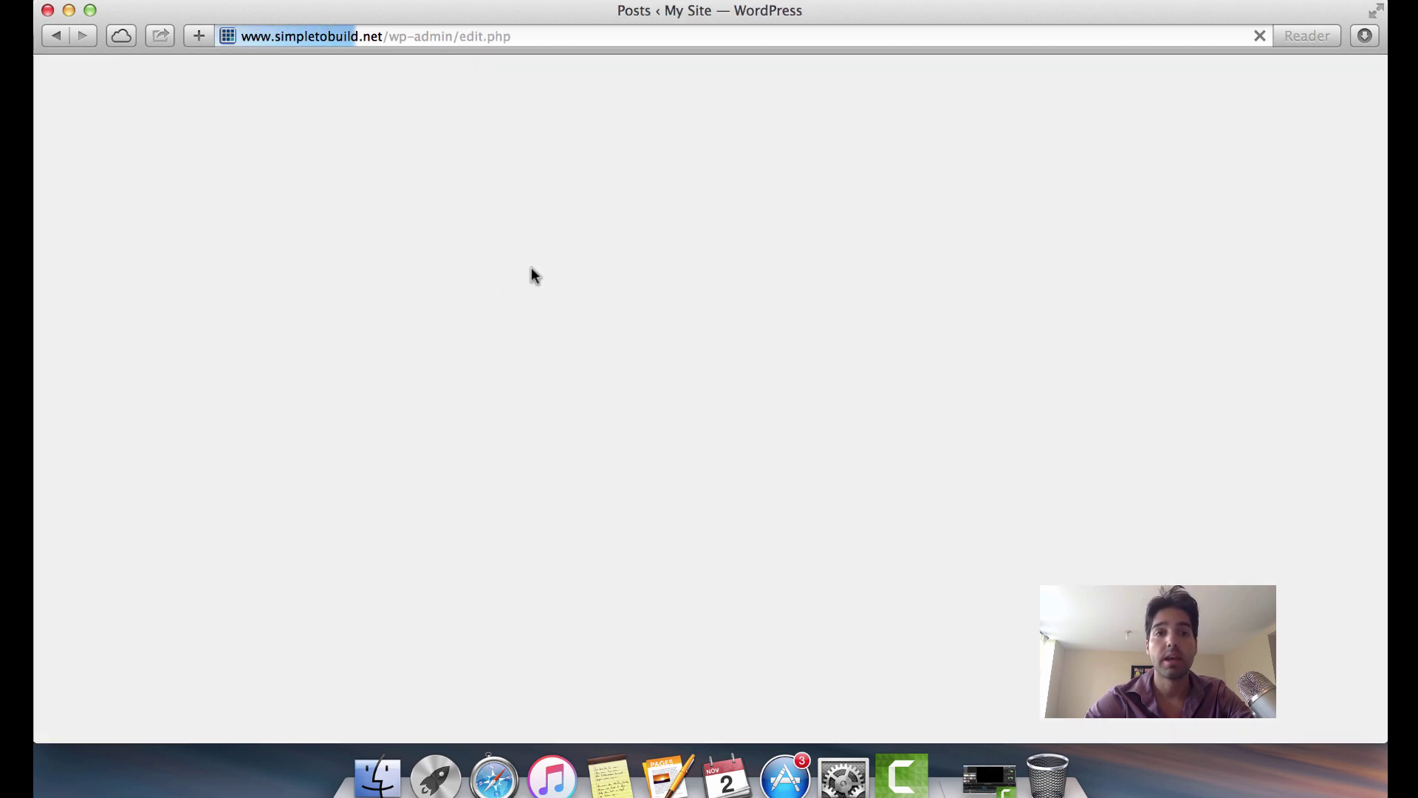
{"action": "mouse_move", "coordinate": [438, 378]}
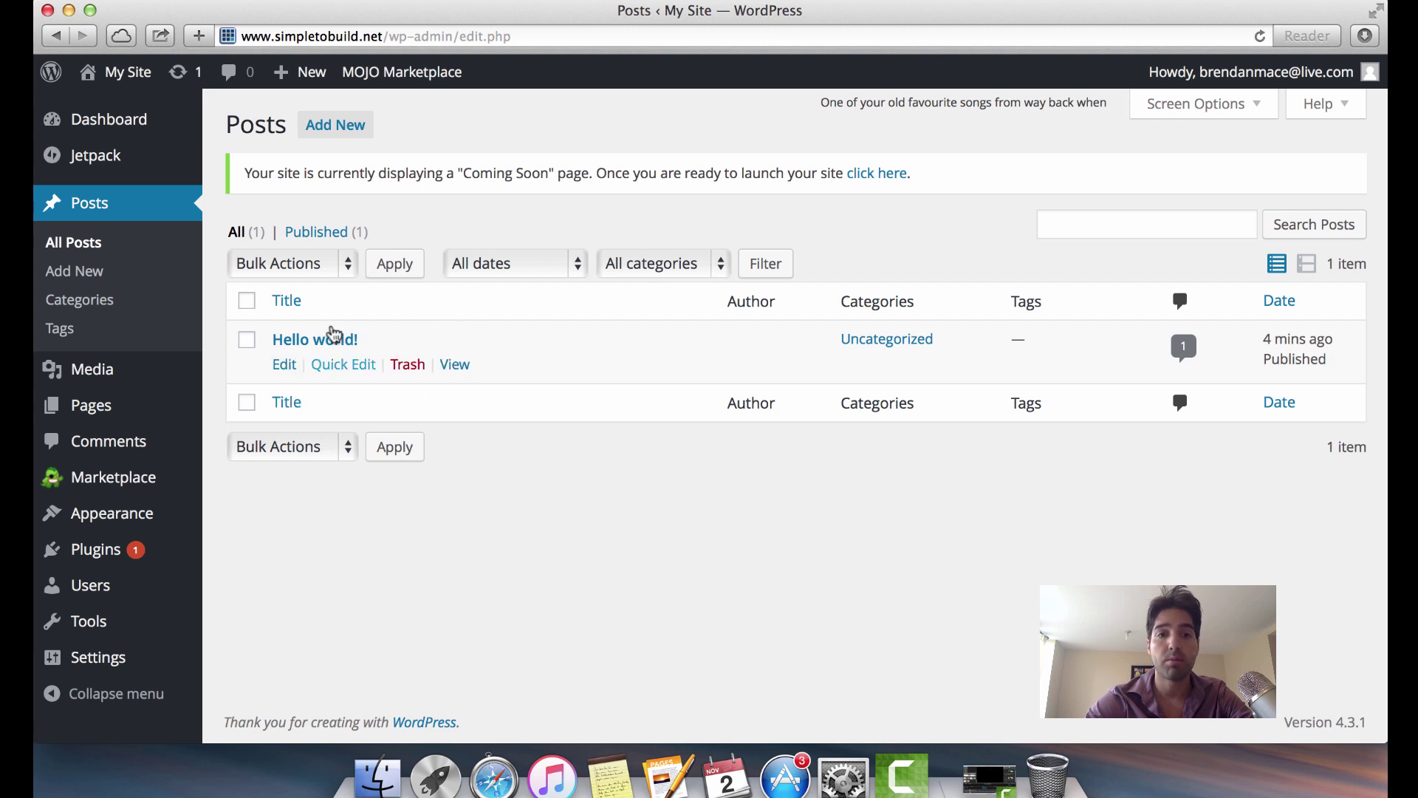
{"action": "left_click", "coordinate": [400, 374]}
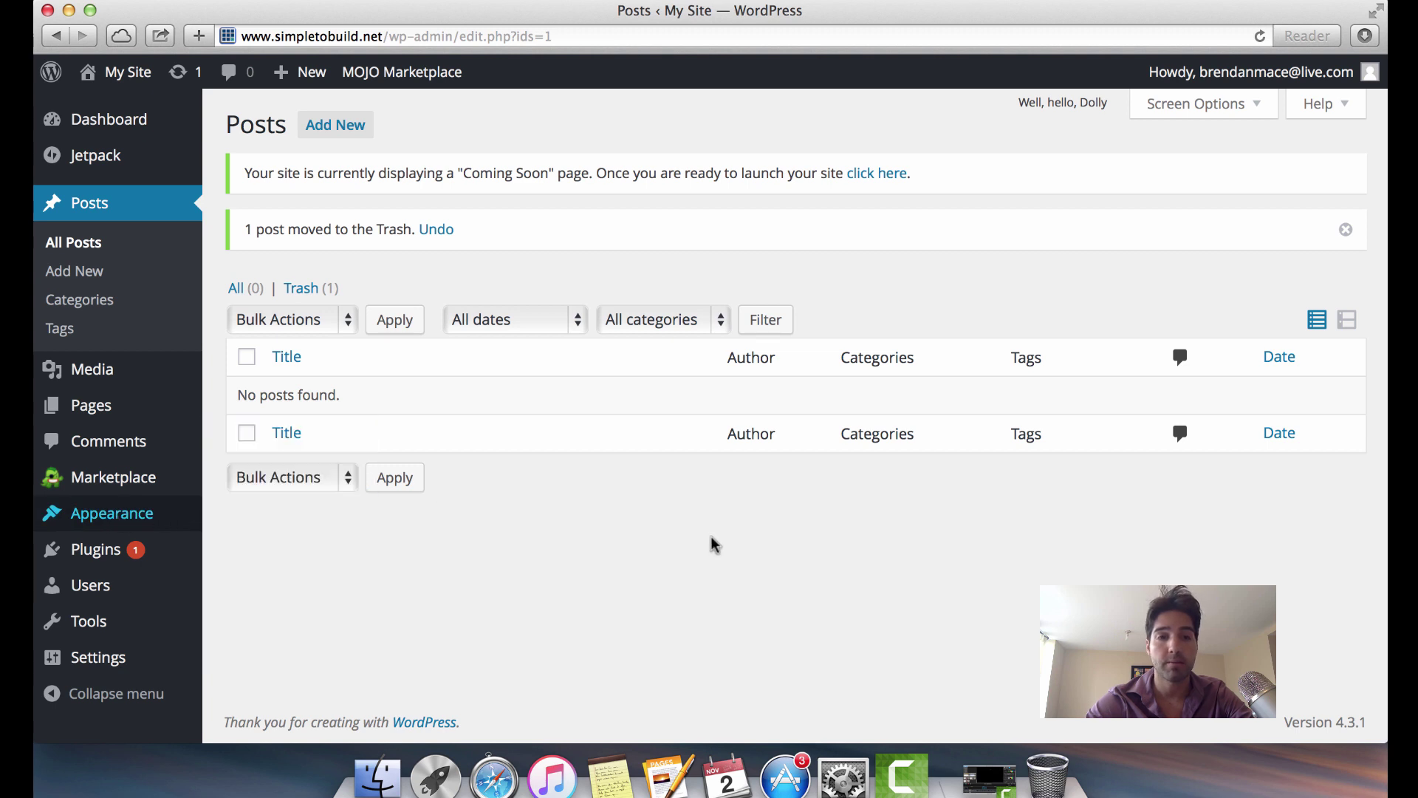
{"action": "scroll", "coordinate": [710, 545], "scroll_direction": "down", "scroll_amount": 1}
{"action": "scroll", "coordinate": [712, 545], "scroll_direction": "up", "scroll_amount": 1}
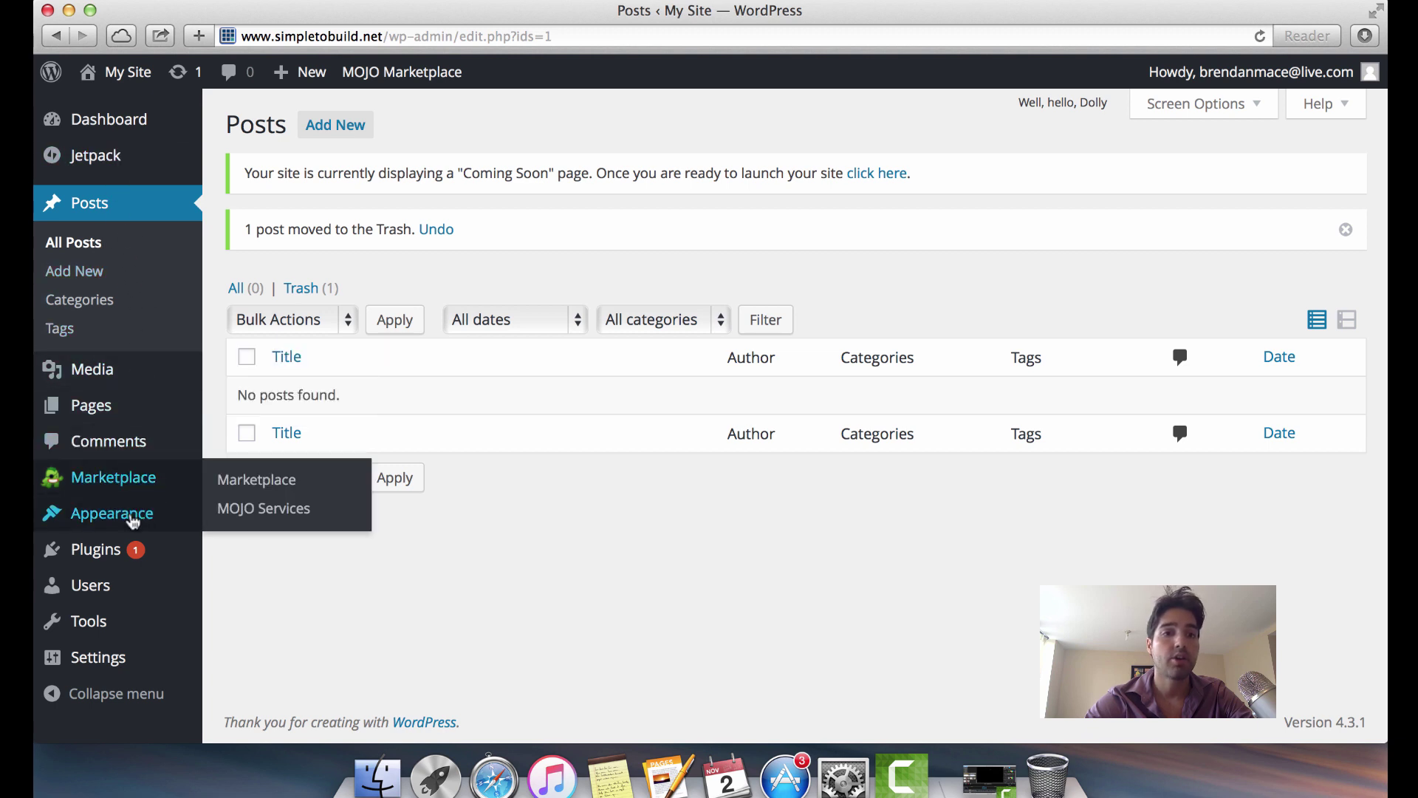
- Open the site's theme management page and look through the installed themes
{"action": "mouse_move", "coordinate": [127, 526]}
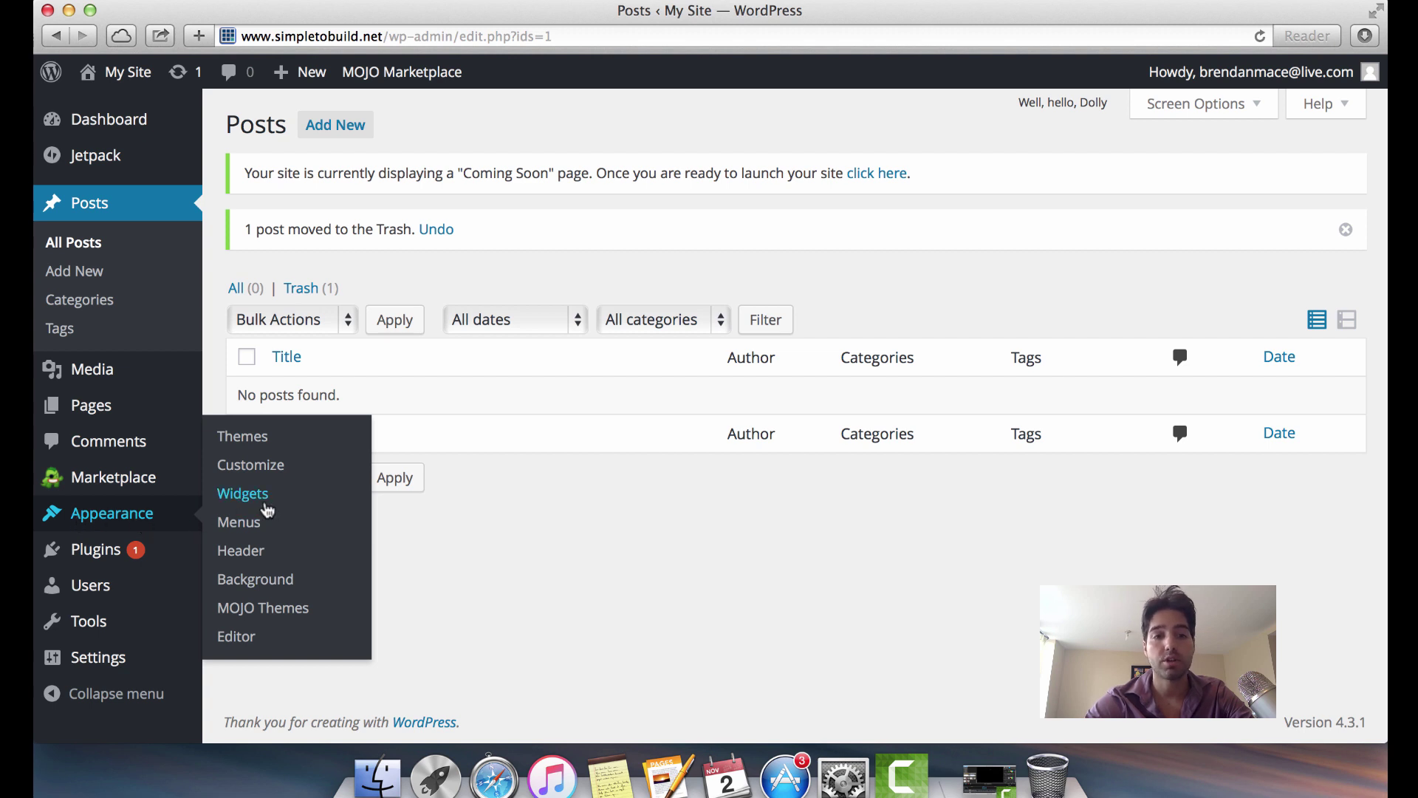
{"action": "left_click", "coordinate": [260, 440]}
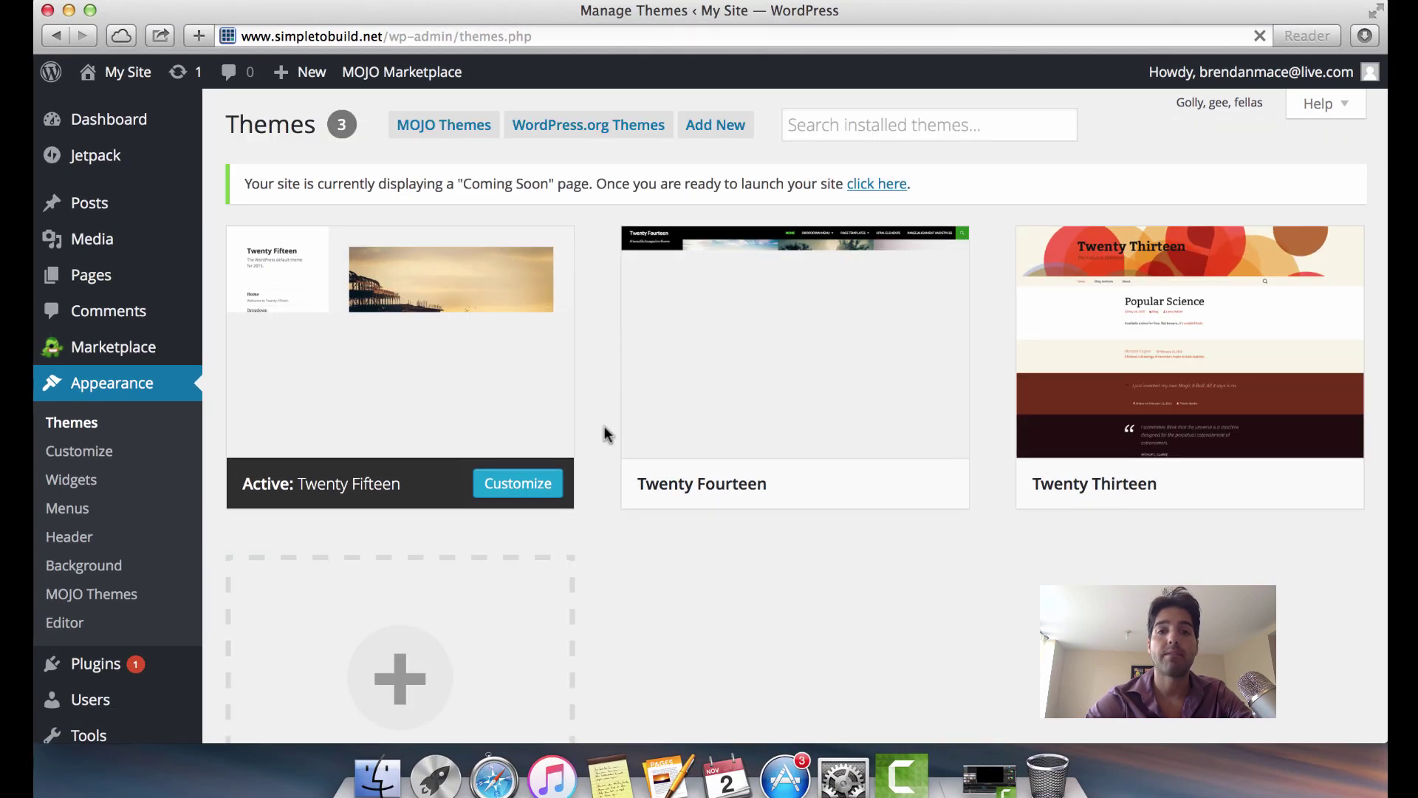
{"action": "scroll", "coordinate": [587, 308], "scroll_direction": "down", "scroll_amount": 3}
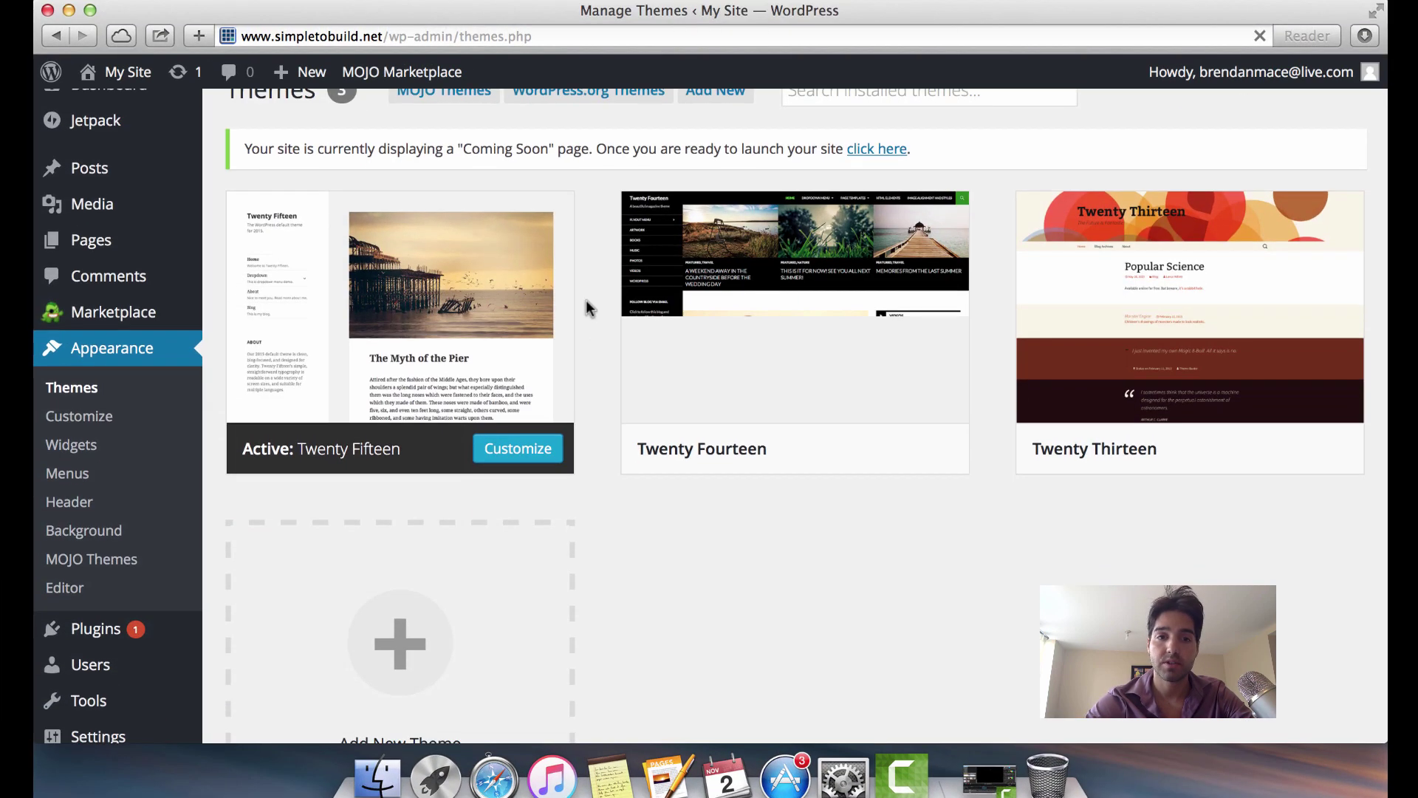
{"action": "scroll", "coordinate": [587, 308], "scroll_direction": "down", "scroll_amount": 2}
{"action": "scroll", "coordinate": [587, 307], "scroll_direction": "up", "scroll_amount": 5}
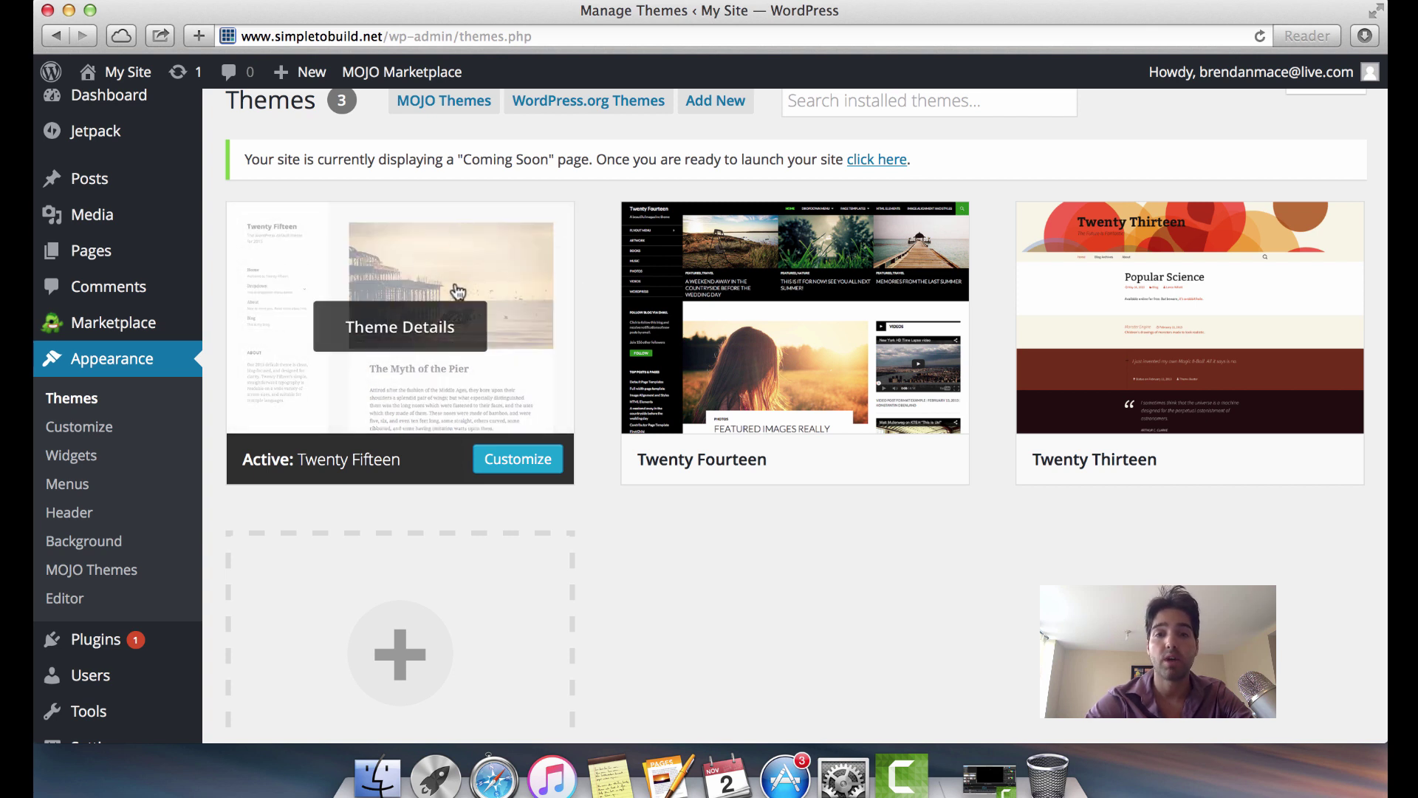
{"action": "scroll", "coordinate": [575, 303], "scroll_direction": "up", "scroll_amount": 1}
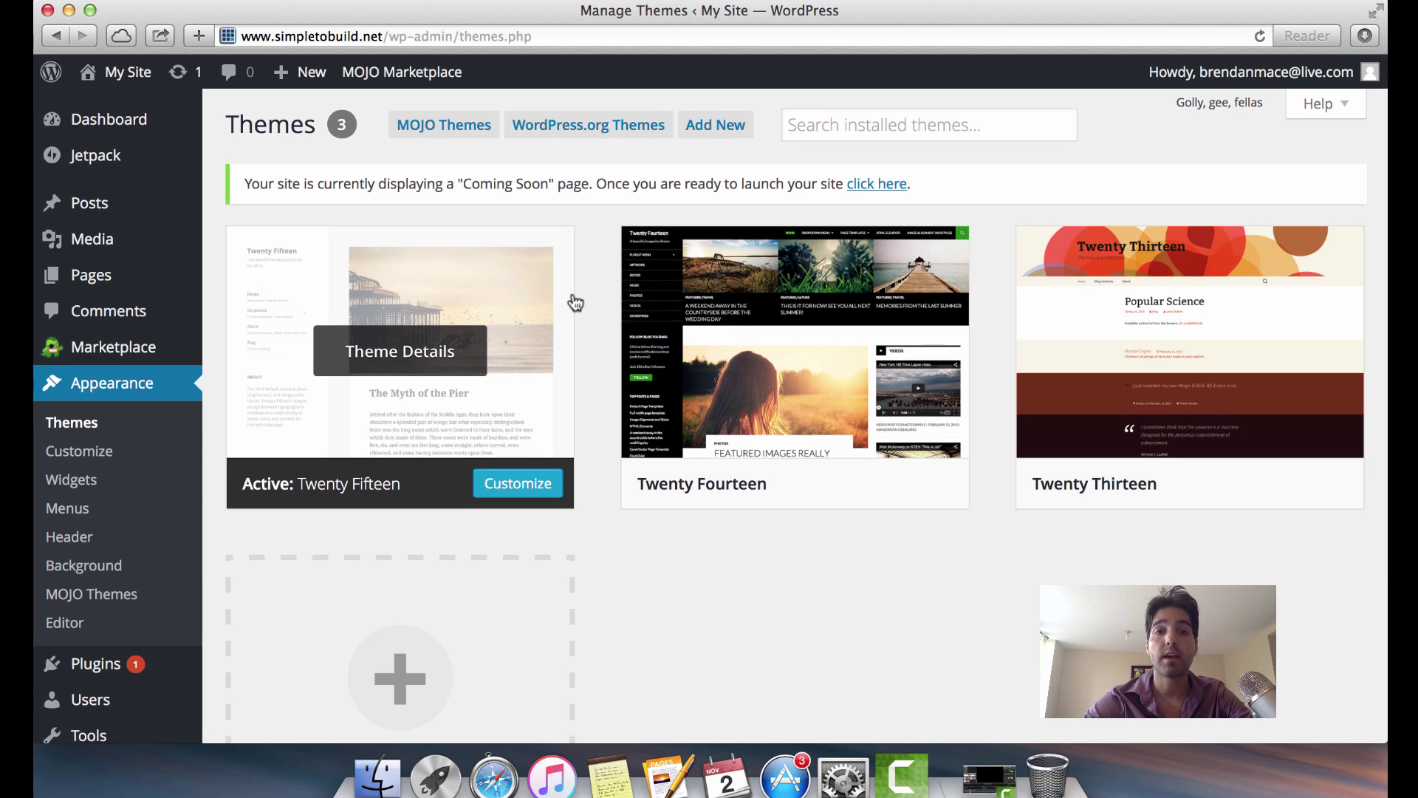
- Browse the featured WordPress.org themes available for installation and return to the dashboard
{"action": "left_click", "coordinate": [595, 127]}
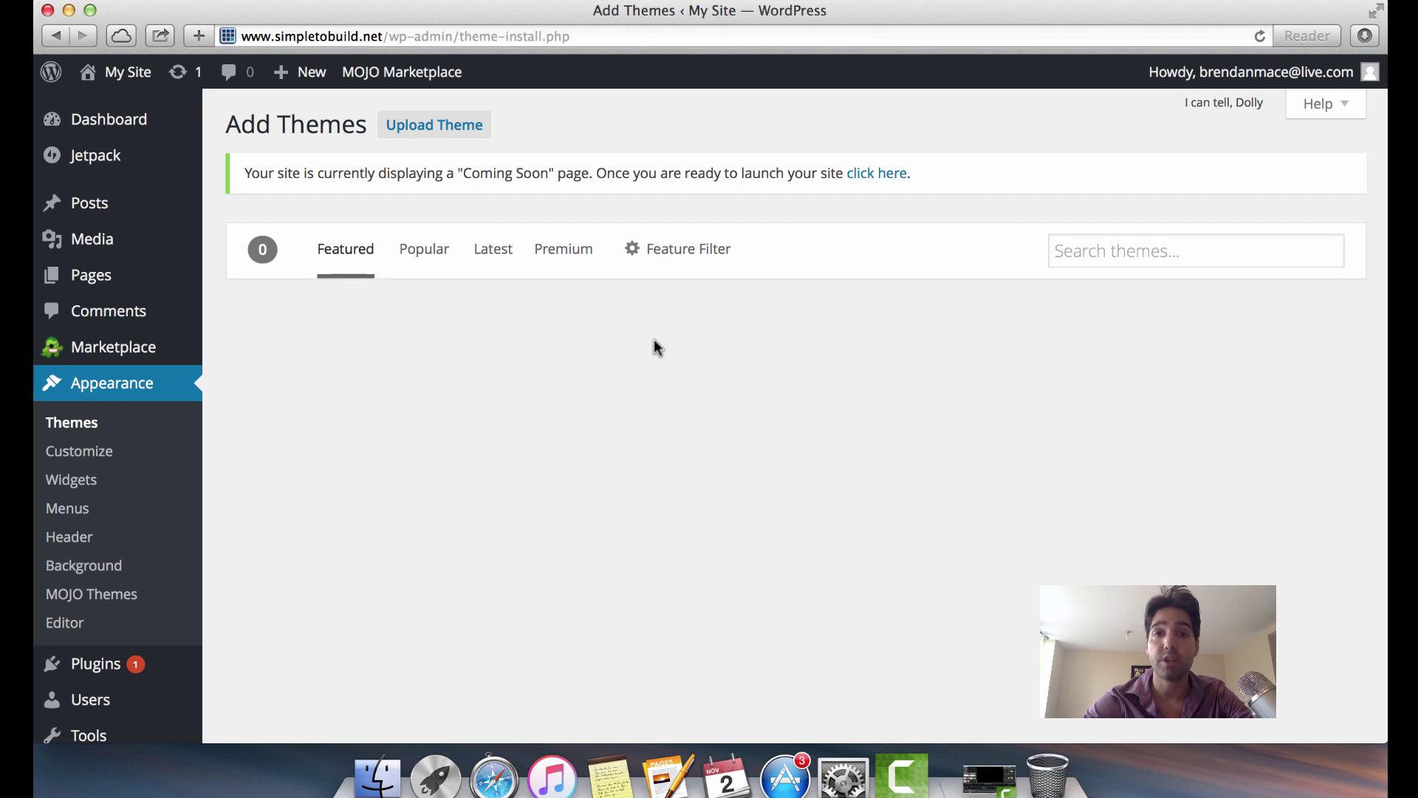
{"action": "scroll", "coordinate": [654, 339], "scroll_direction": "down", "scroll_amount": 3}
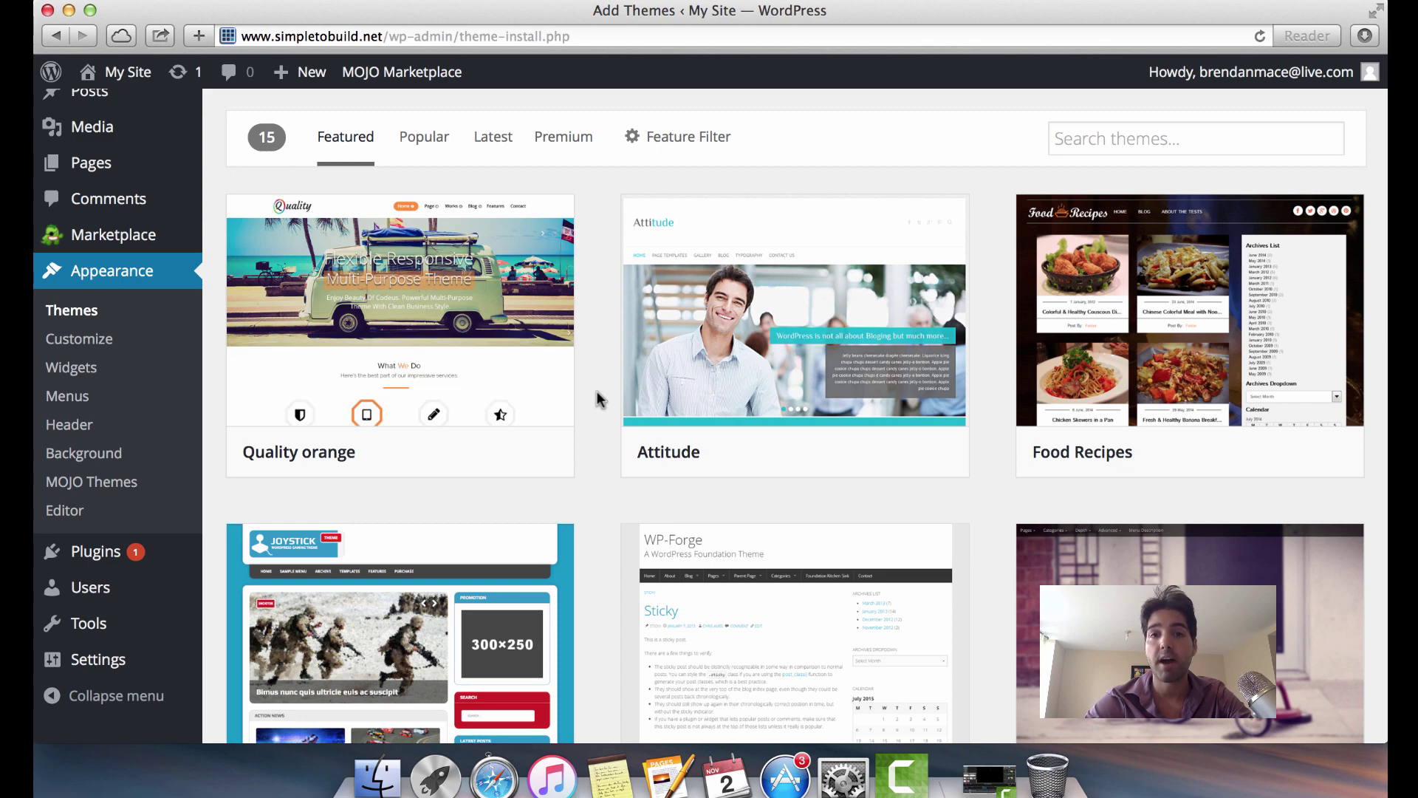
{"action": "scroll", "coordinate": [597, 392], "scroll_direction": "down", "scroll_amount": 10}
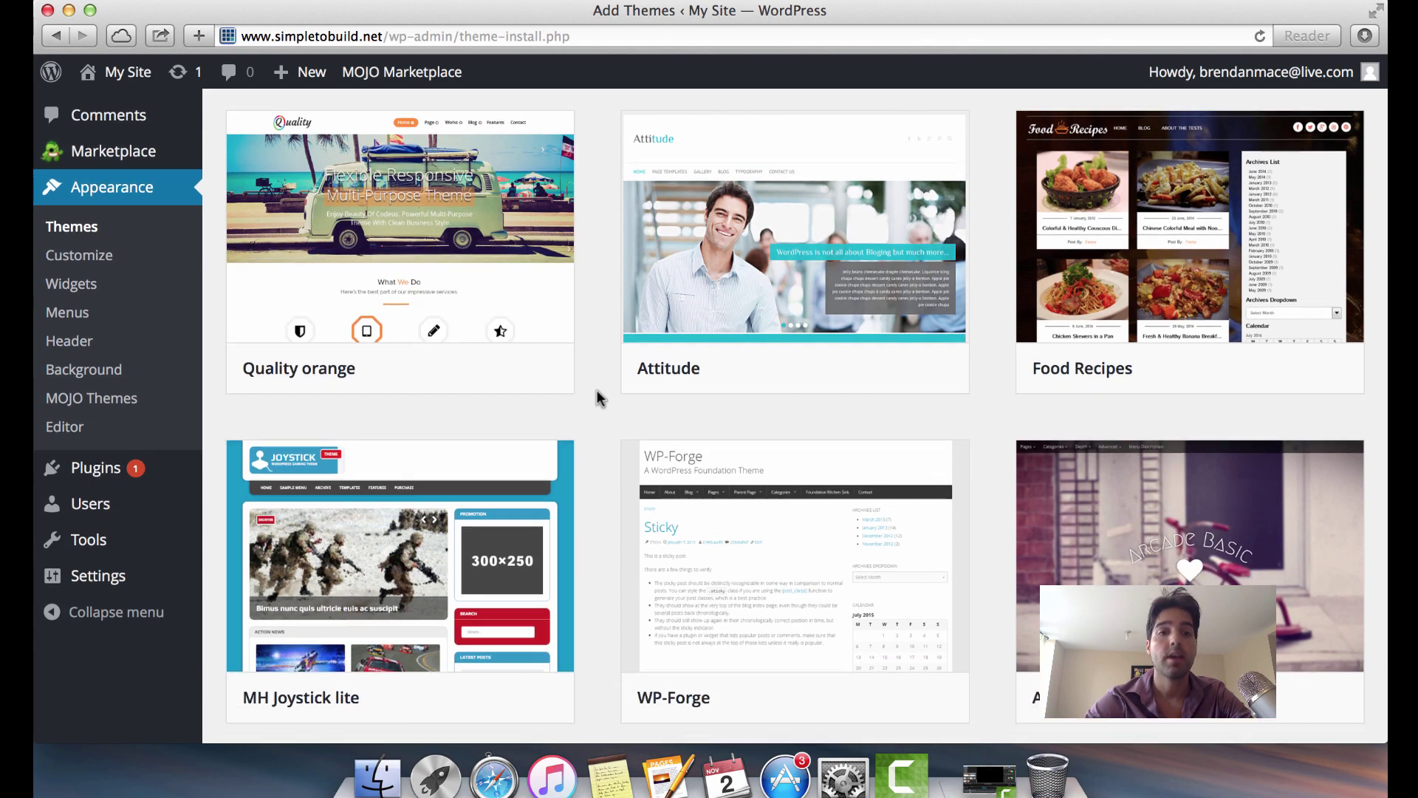
{"action": "scroll", "coordinate": [597, 392], "scroll_direction": "down", "scroll_amount": 15}
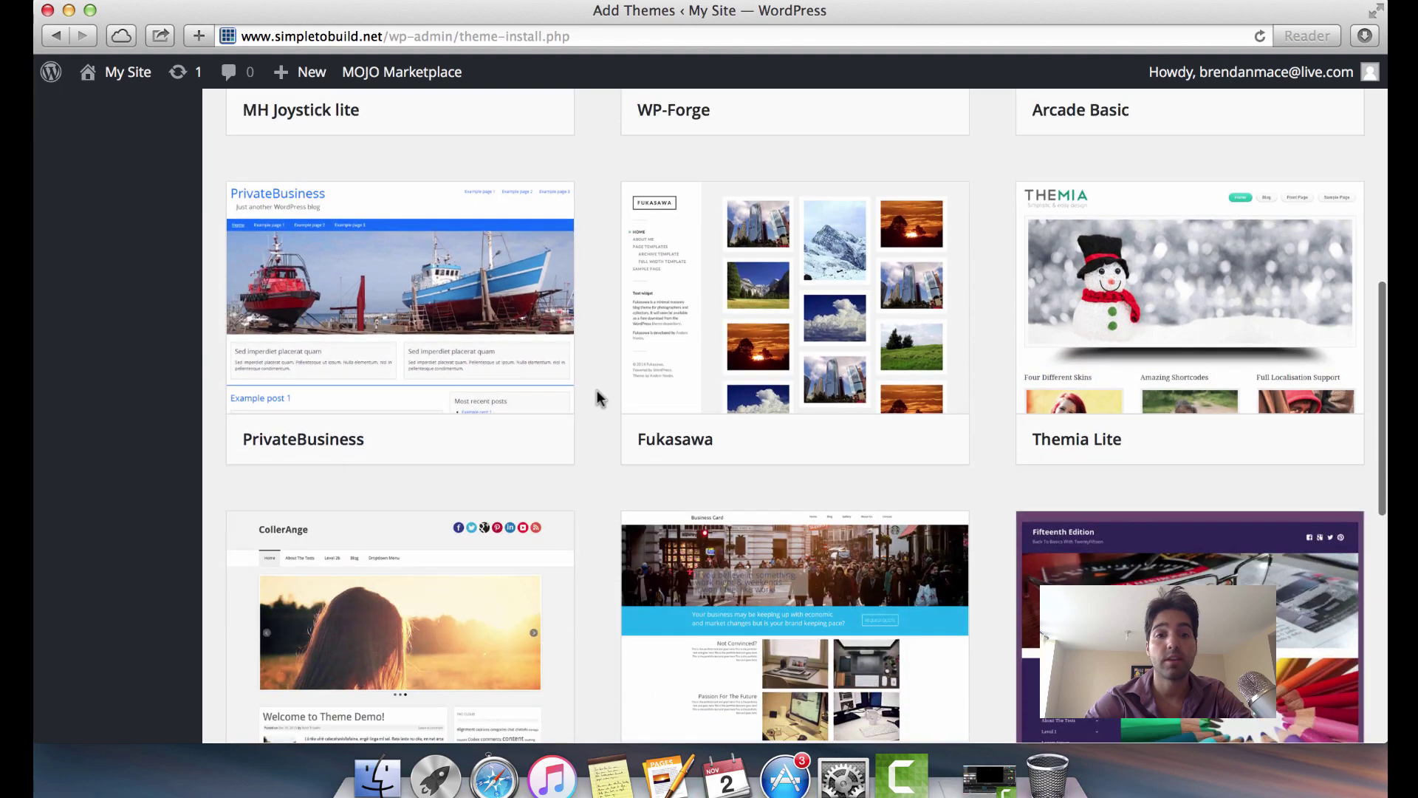
{"action": "scroll", "coordinate": [597, 397], "scroll_direction": "down", "scroll_amount": 2}
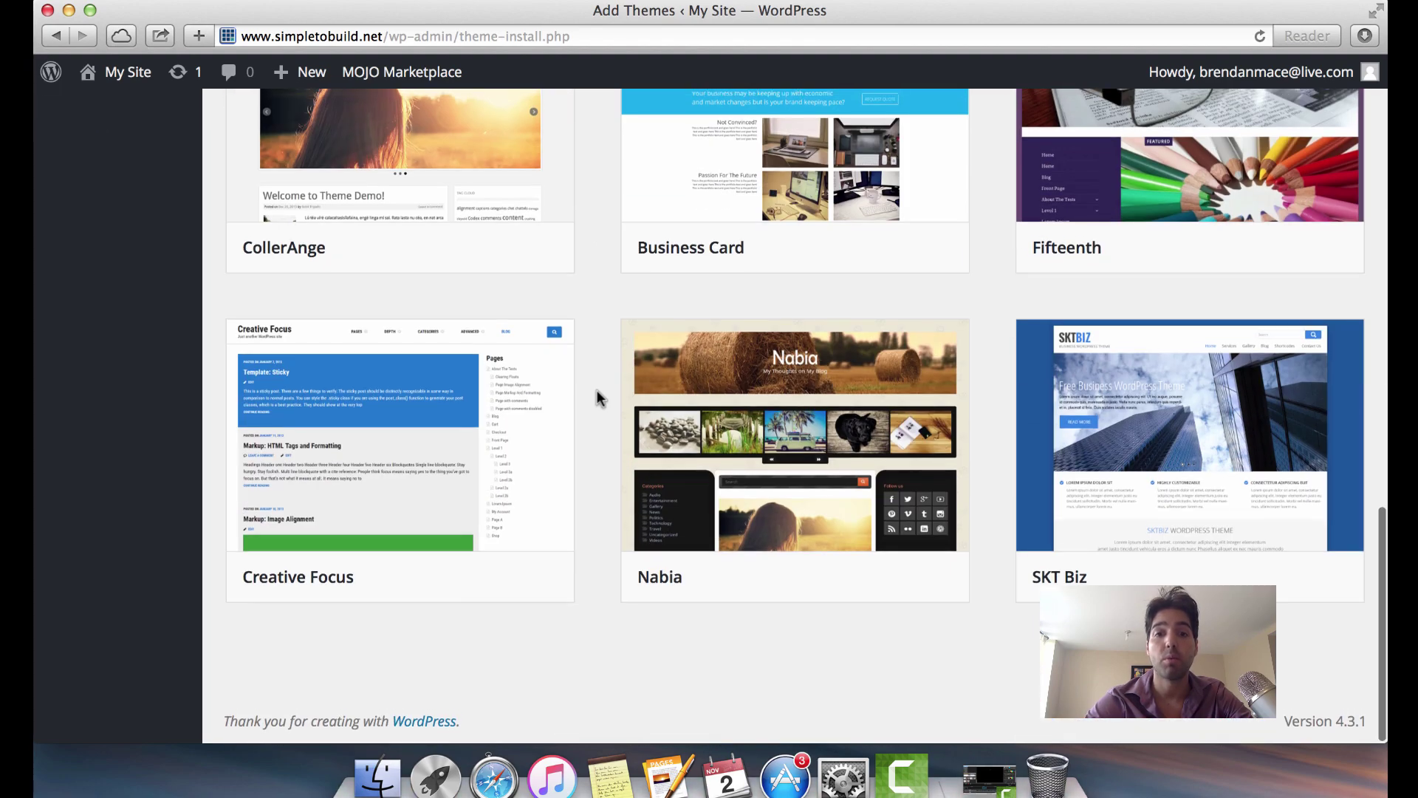
{"action": "scroll", "coordinate": [597, 397], "scroll_direction": "up", "scroll_amount": 8}
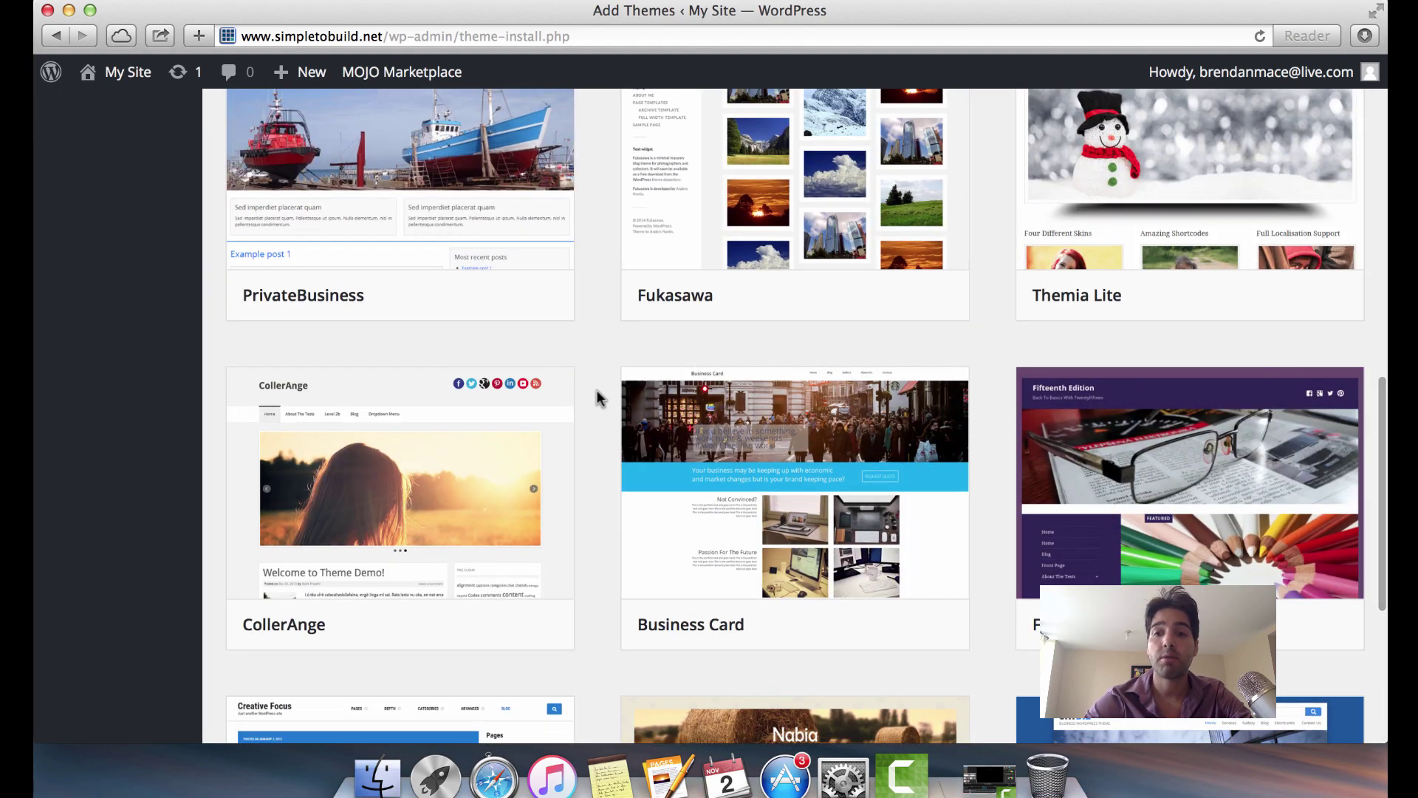
{"action": "scroll", "coordinate": [598, 397], "scroll_direction": "up", "scroll_amount": 4}
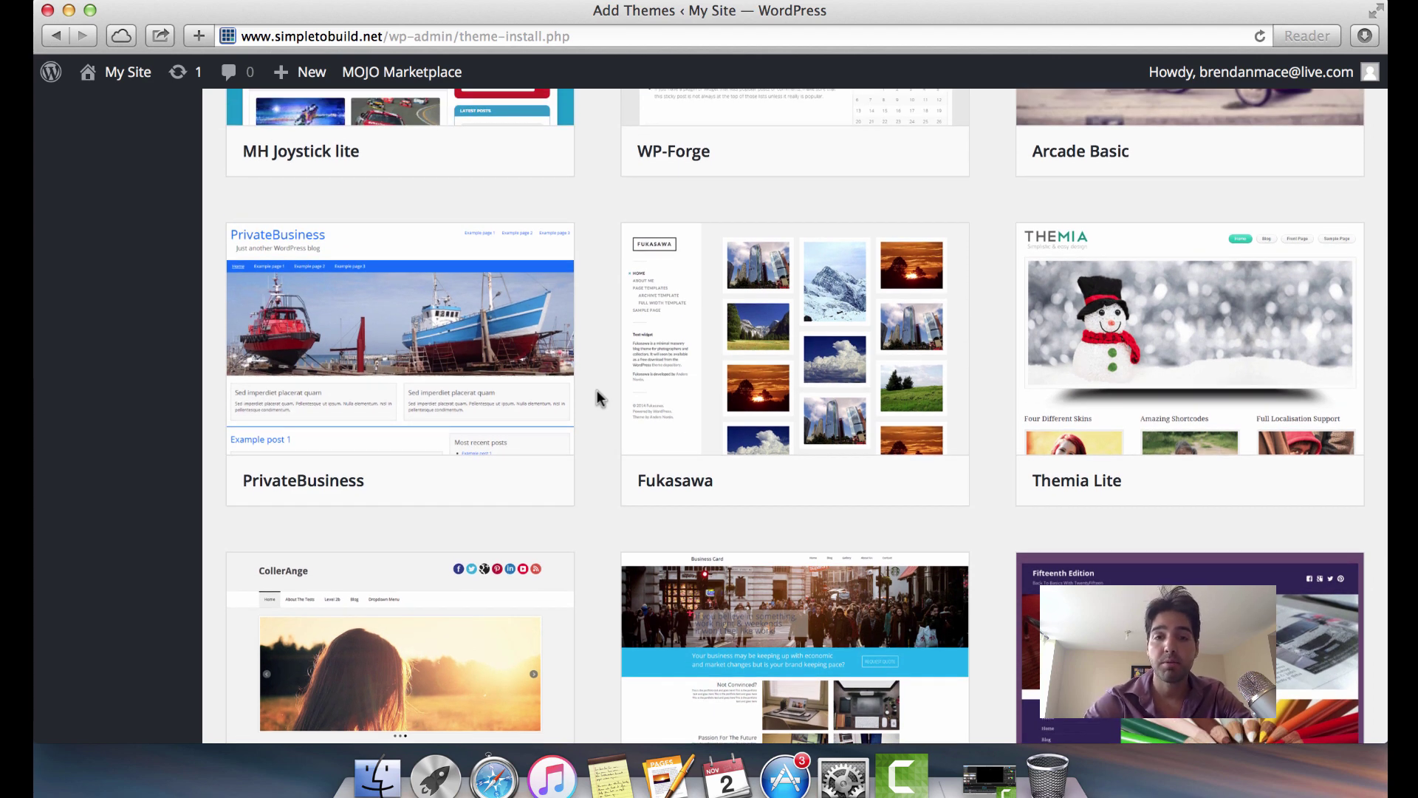
{"action": "scroll", "coordinate": [597, 397], "scroll_direction": "up", "scroll_amount": 9}
{"action": "scroll", "coordinate": [597, 390], "scroll_direction": "up", "scroll_amount": 4}
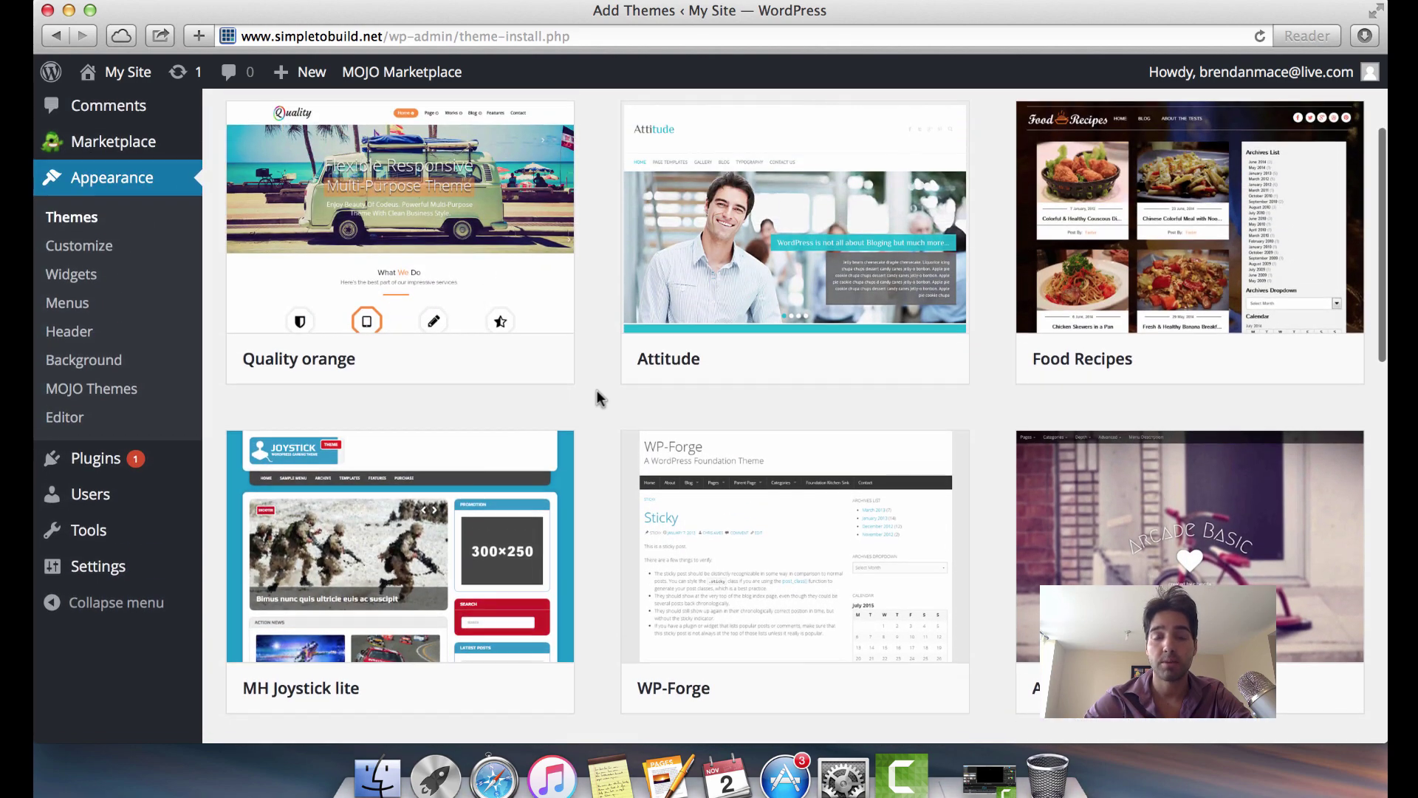
{"action": "scroll", "coordinate": [597, 390], "scroll_direction": "up", "scroll_amount": 2}
{"action": "scroll", "coordinate": [597, 390], "scroll_direction": "up", "scroll_amount": 3}
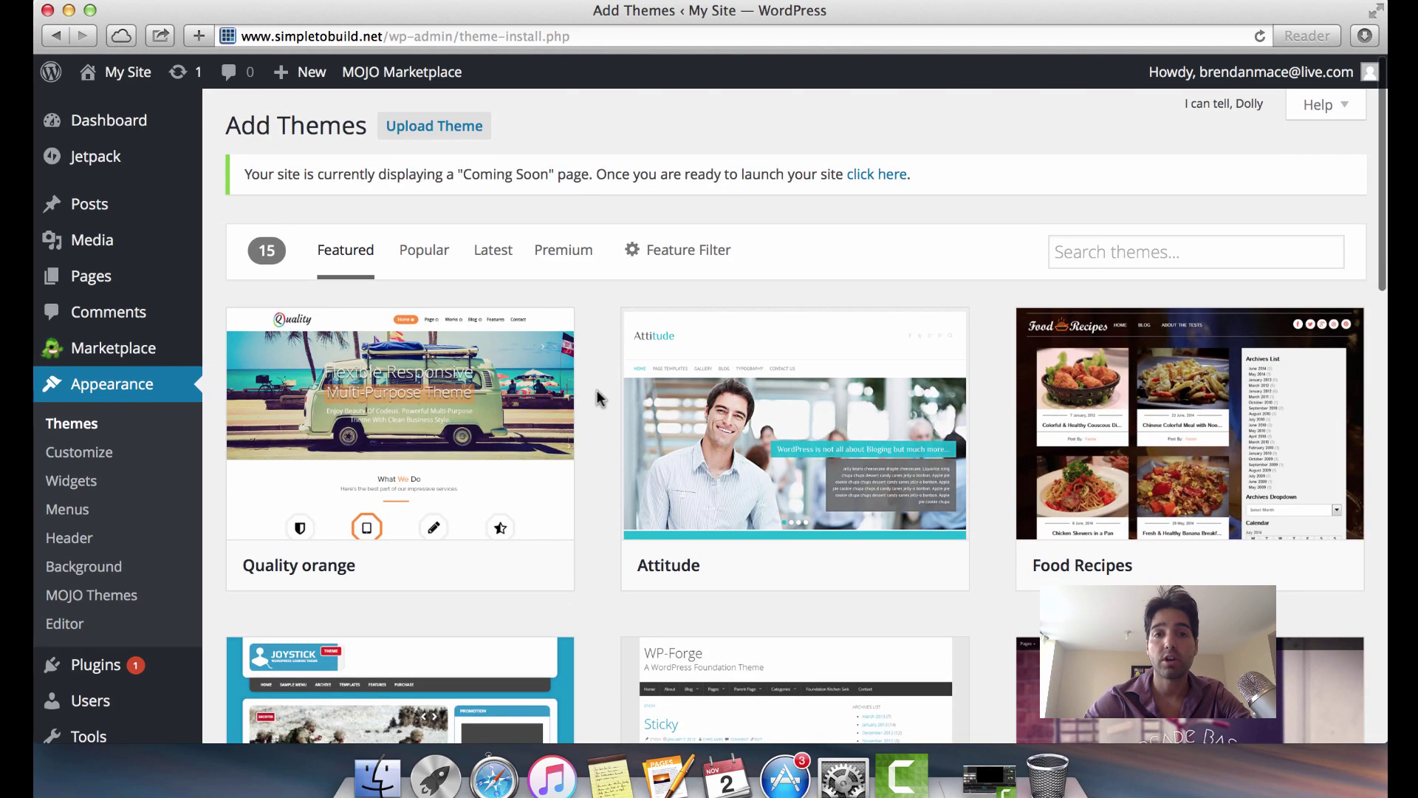
{"action": "left_click", "coordinate": [111, 120]}
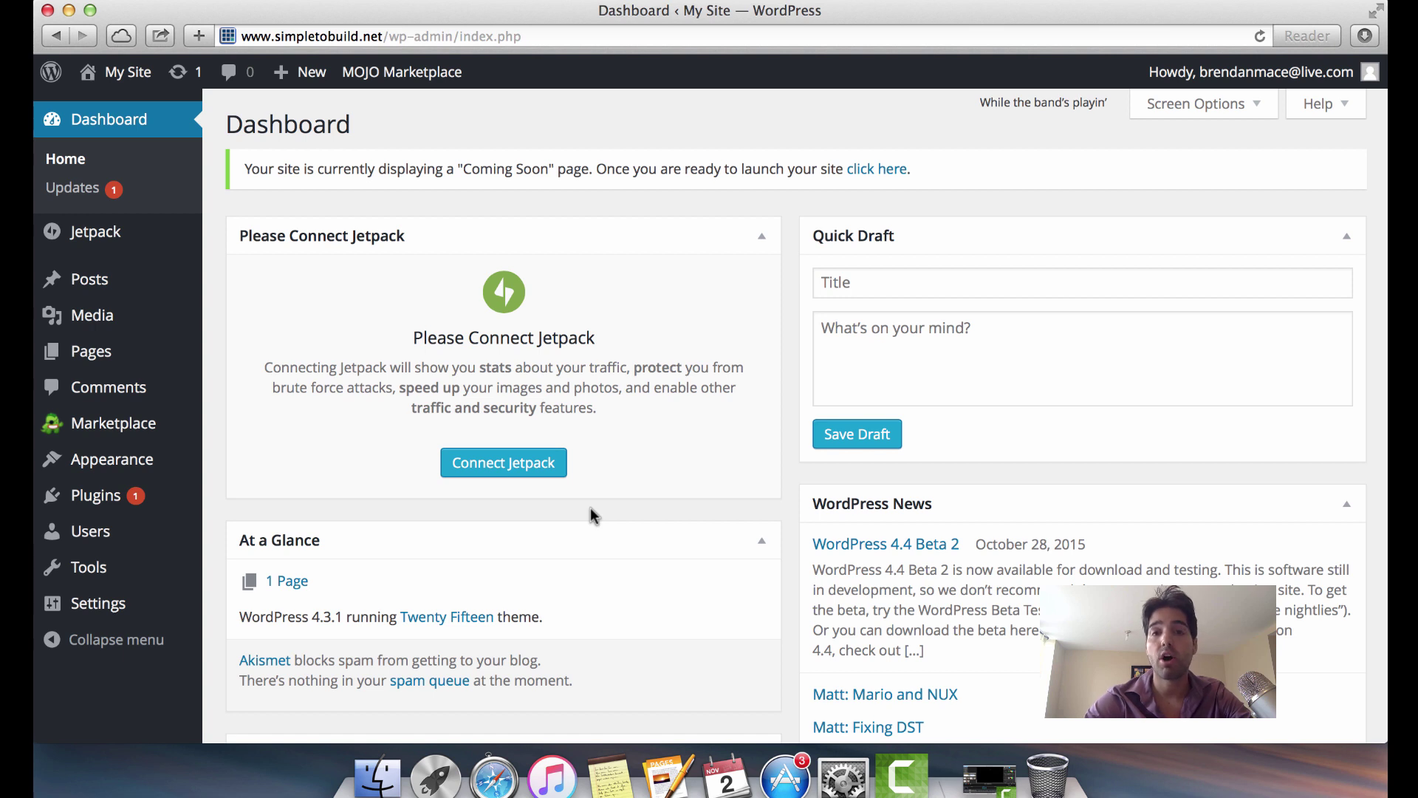
{"action": "mouse_move", "coordinate": [120, 364]}
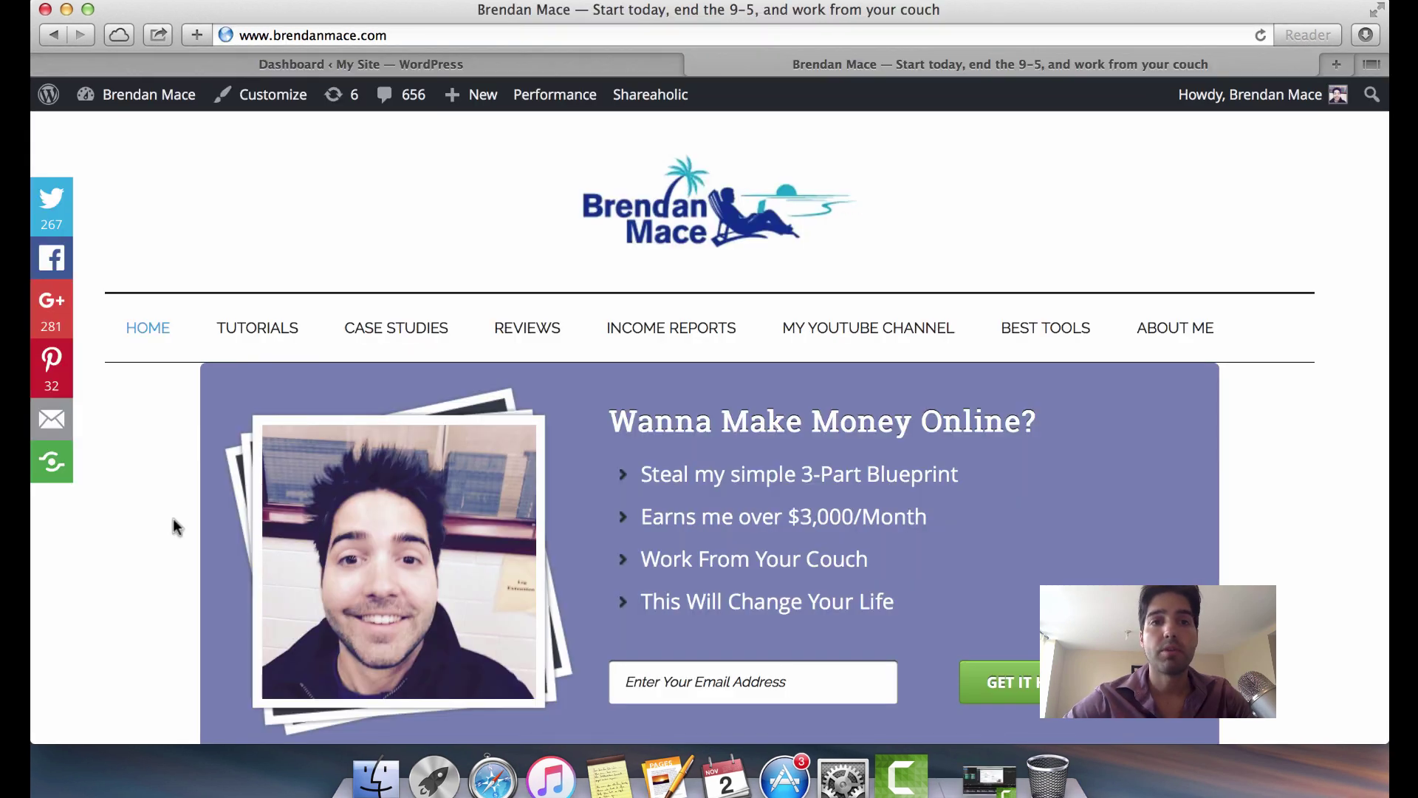
- Examine the home page of the established example blog, including its navigation menu, opt-in box and latest post
{"action": "scroll", "coordinate": [173, 517], "scroll_direction": "down", "scroll_amount": 4}
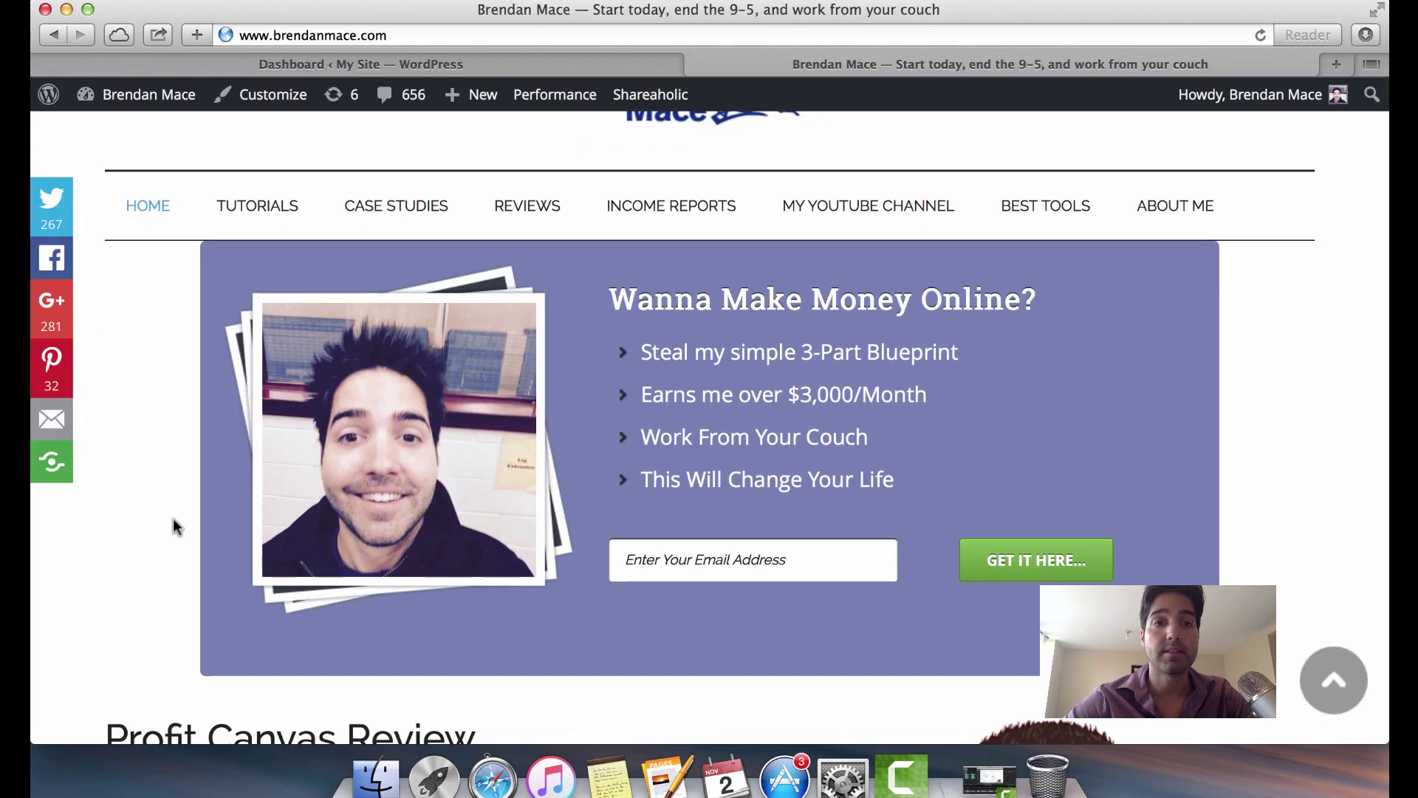
{"action": "scroll", "coordinate": [173, 518], "scroll_direction": "down", "scroll_amount": 6}
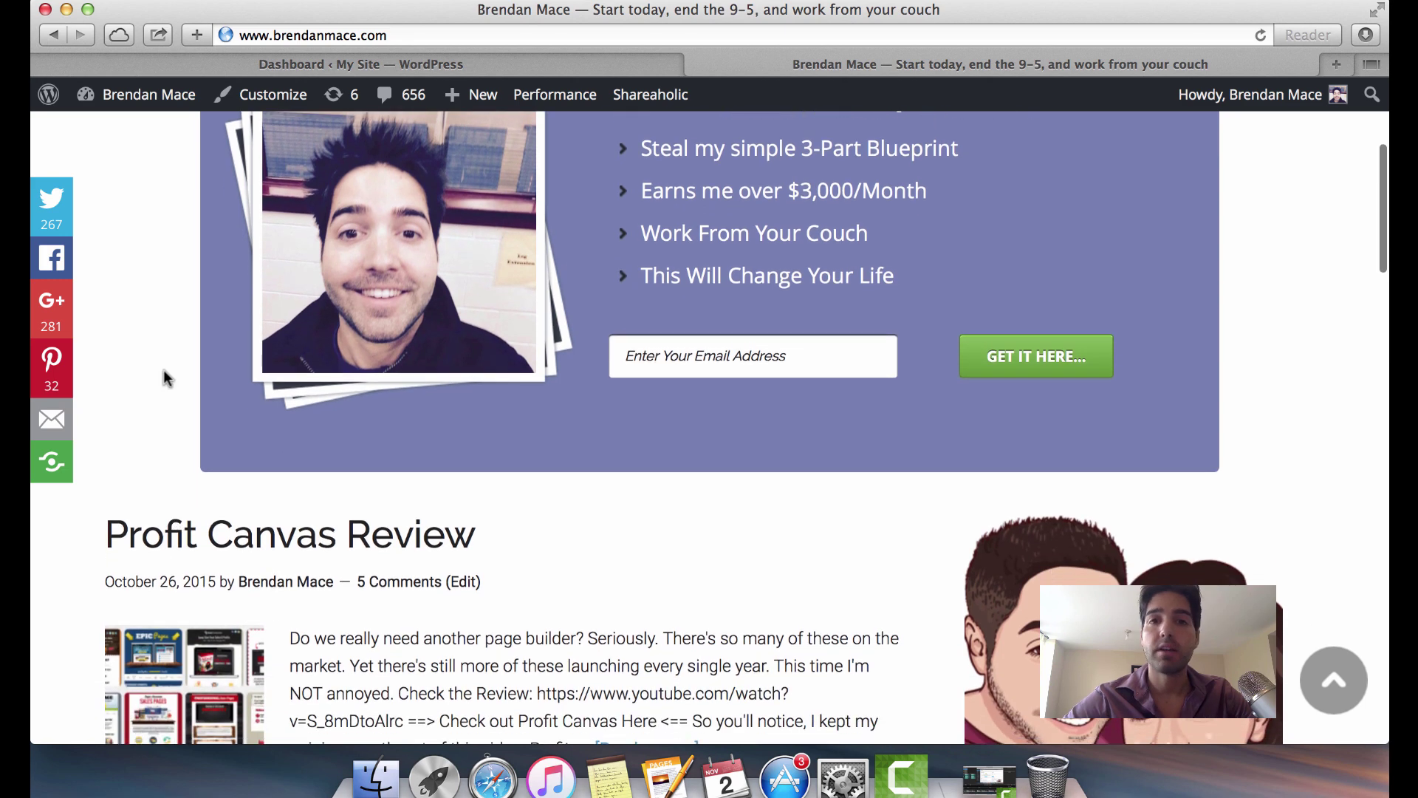
{"action": "scroll", "coordinate": [164, 377], "scroll_direction": "up", "scroll_amount": 8}
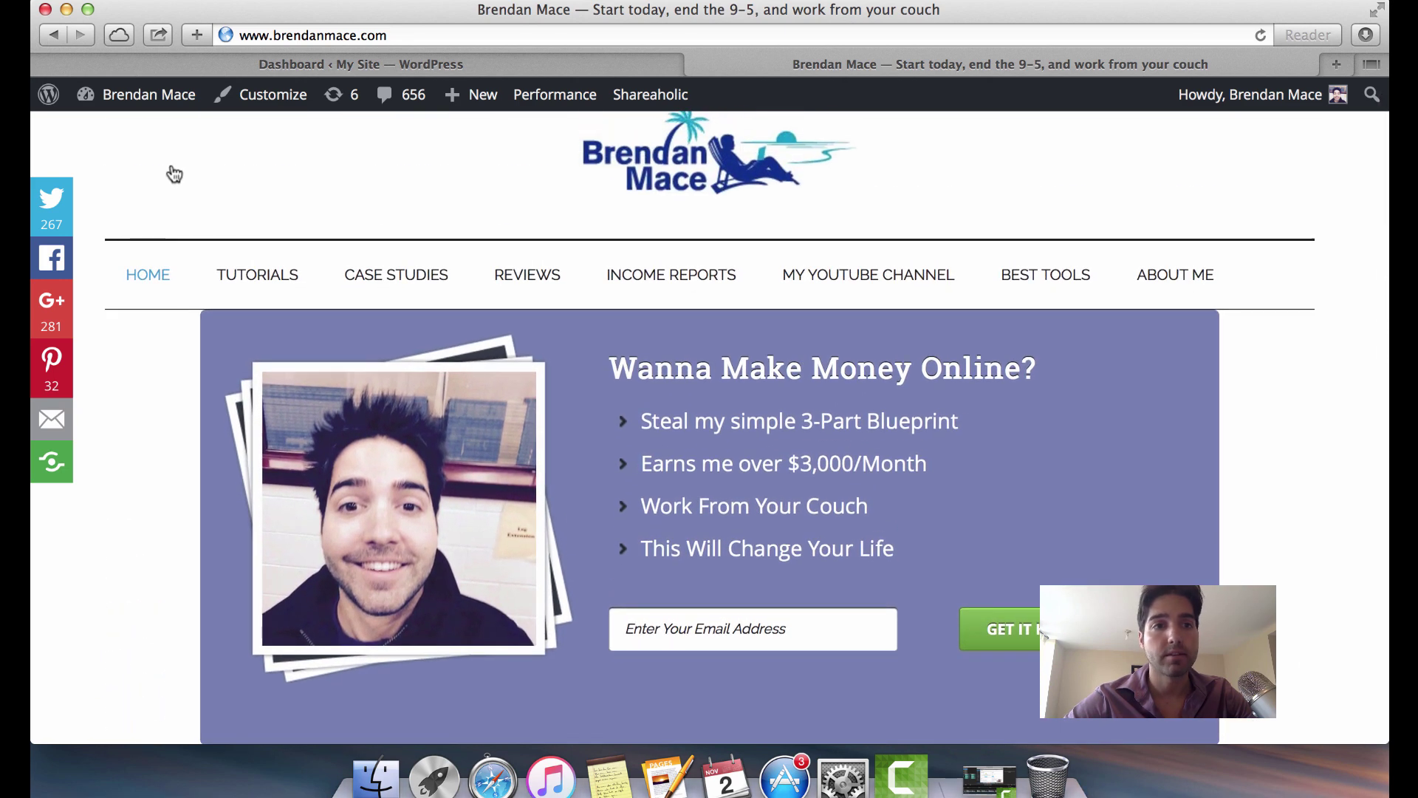
- Open the example blog's dashboard and check its theme management page for the active theme
{"action": "left_click", "coordinate": [130, 96]}
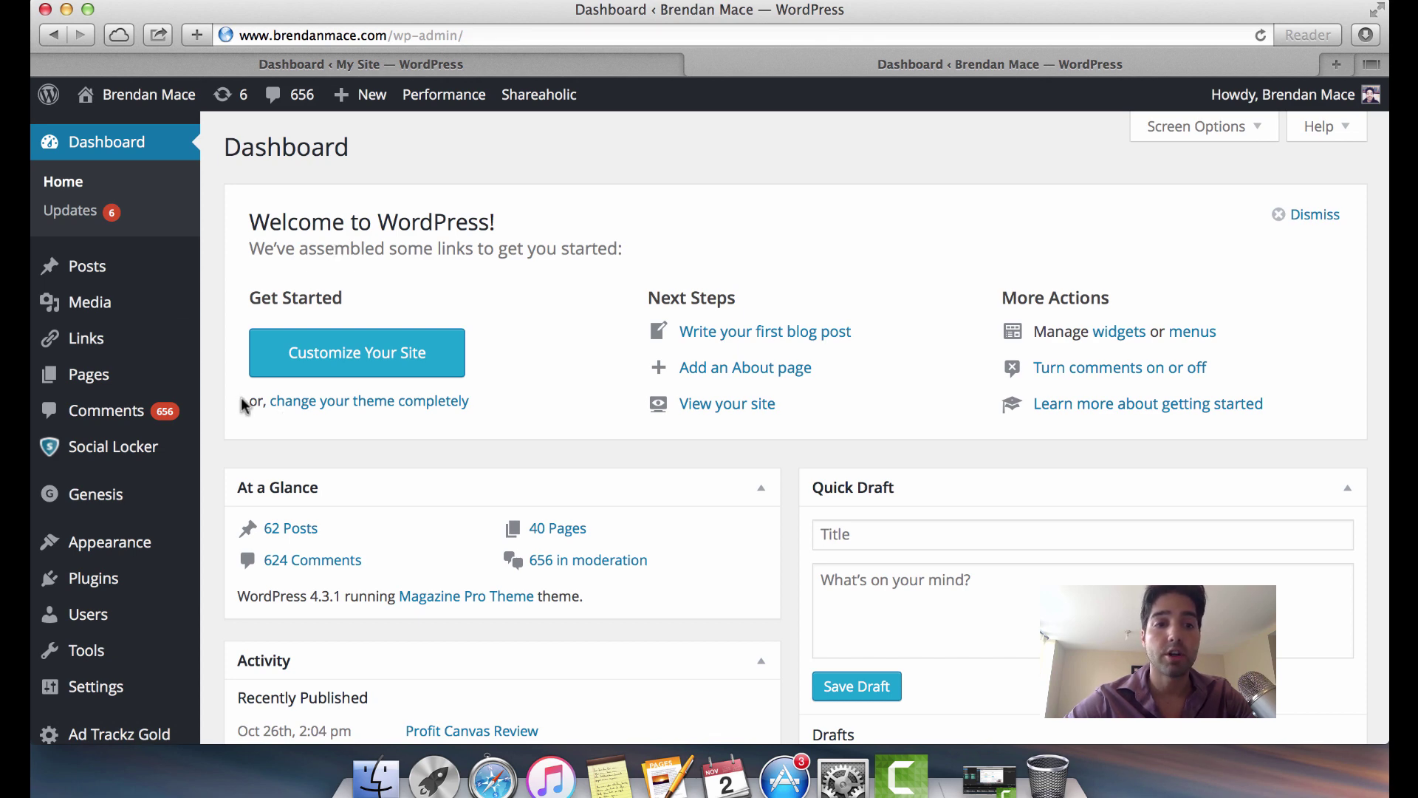
{"action": "scroll", "coordinate": [226, 505], "scroll_direction": "down", "scroll_amount": 2}
{"action": "mouse_move", "coordinate": [175, 483]}
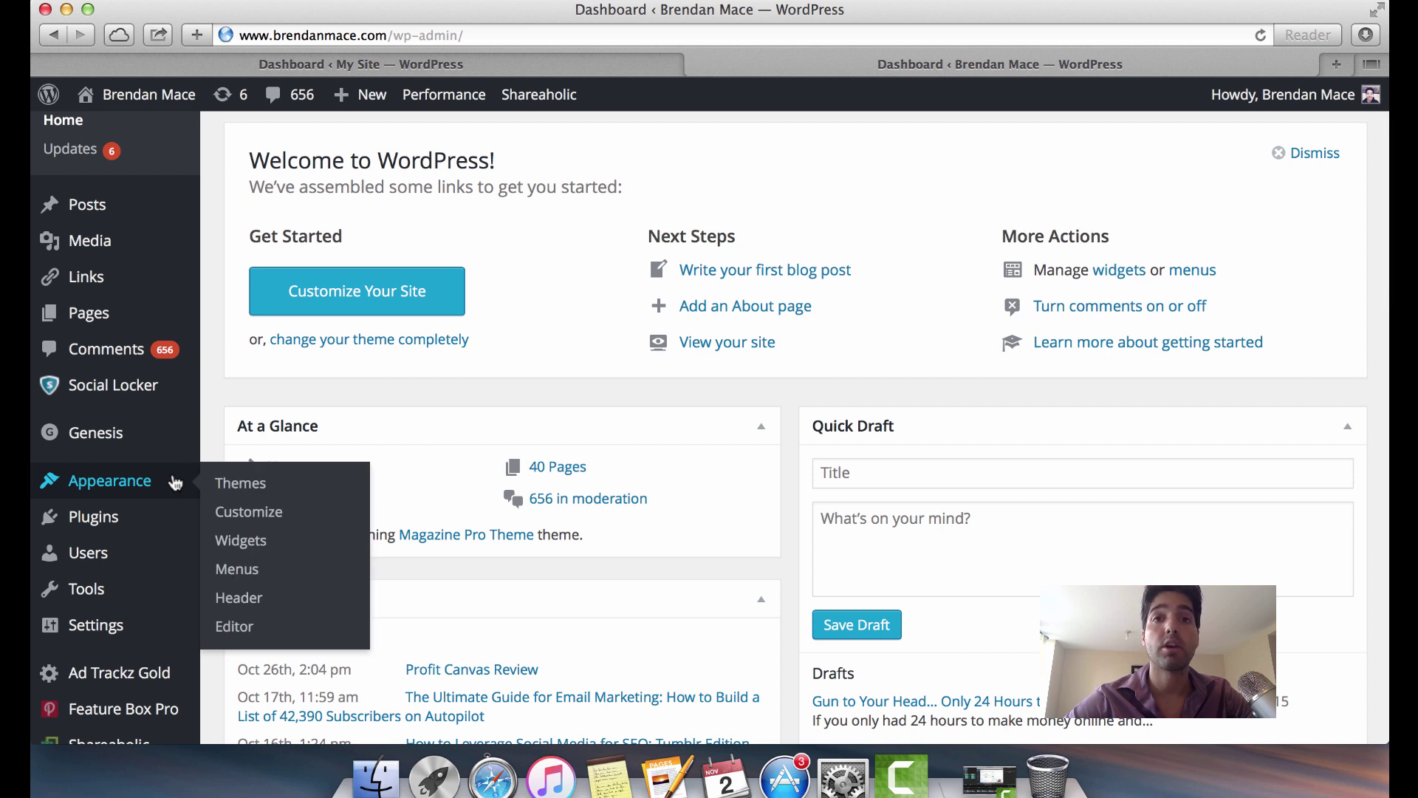
{"action": "left_click", "coordinate": [268, 484]}
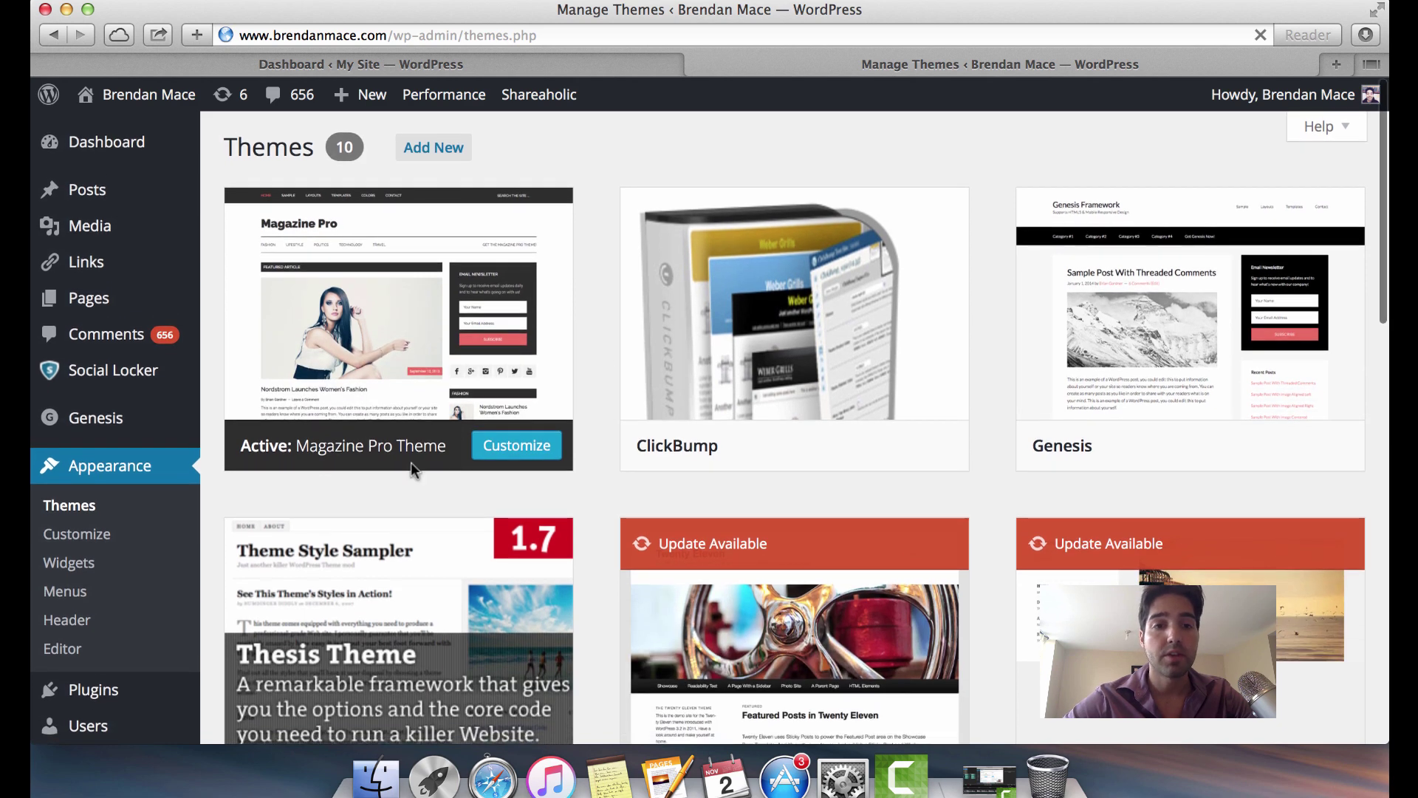
{"action": "mouse_move", "coordinate": [336, 464]}
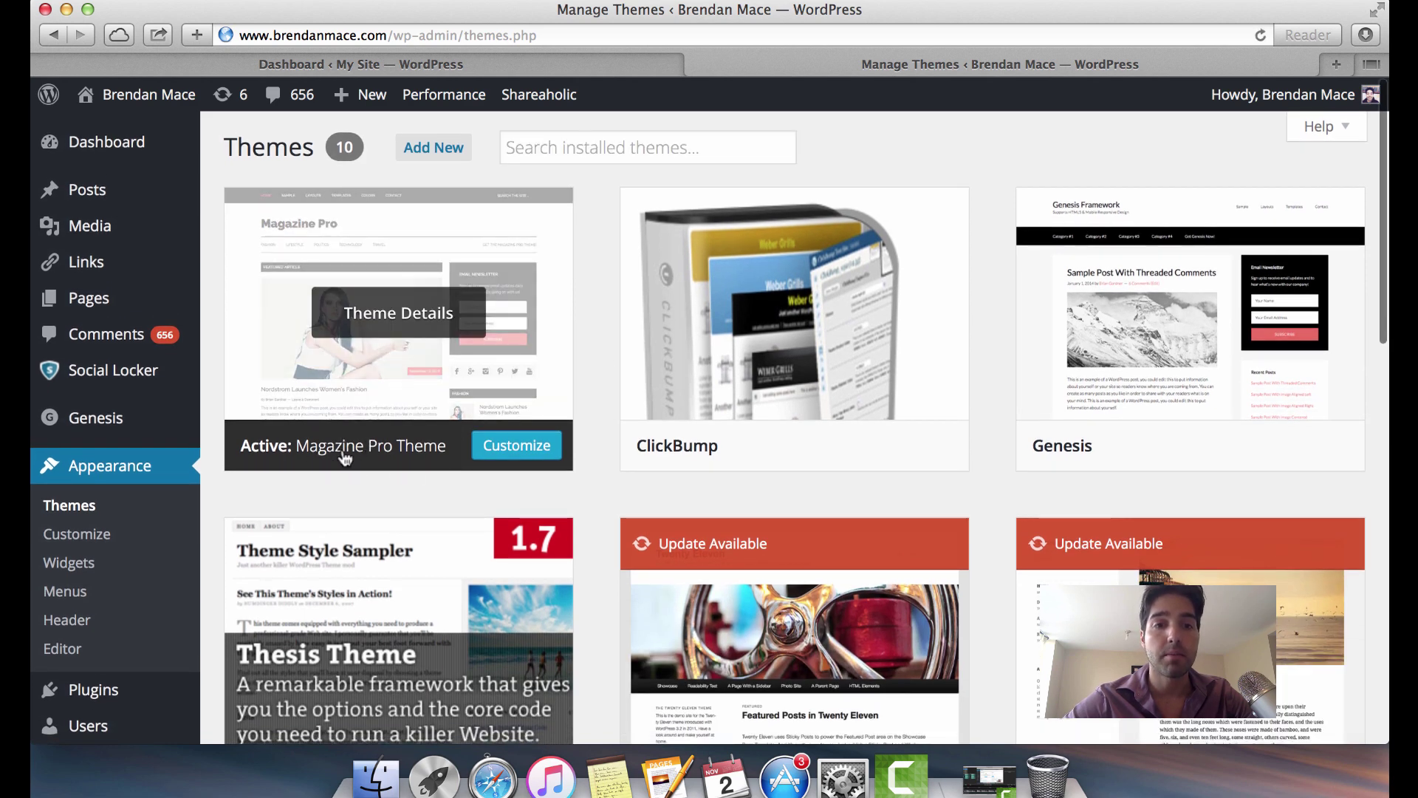
- Open studiopress.com in a new browser tab
{"action": "left_click", "coordinate": [1323, 60]}
{"action": "type", "text": "sutu"}
{"action": "key", "text": "BackSpace"}
{"action": "key", "text": "BackSpace"}
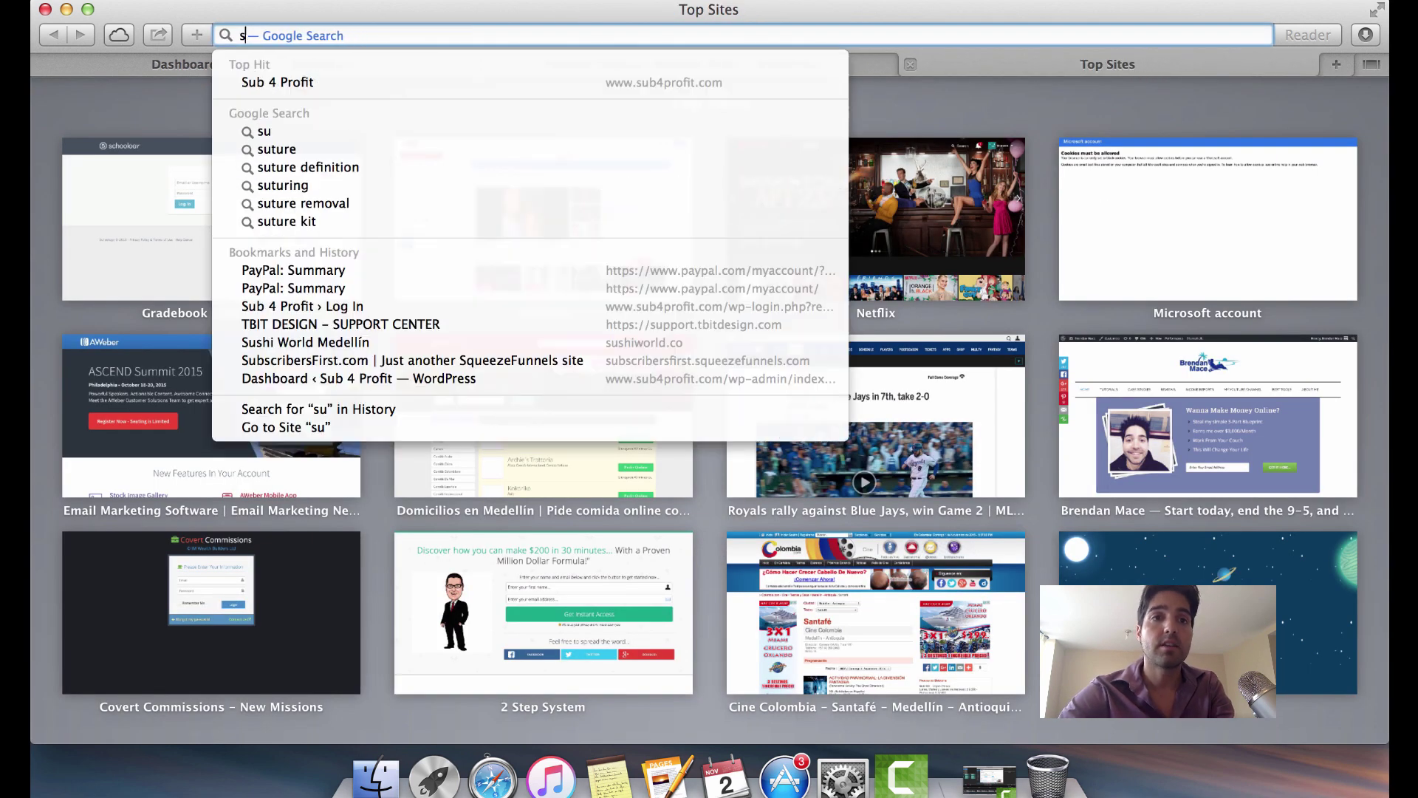
{"action": "key", "text": "BackSpace"}
{"action": "type", "text": "tudiopress.co"}
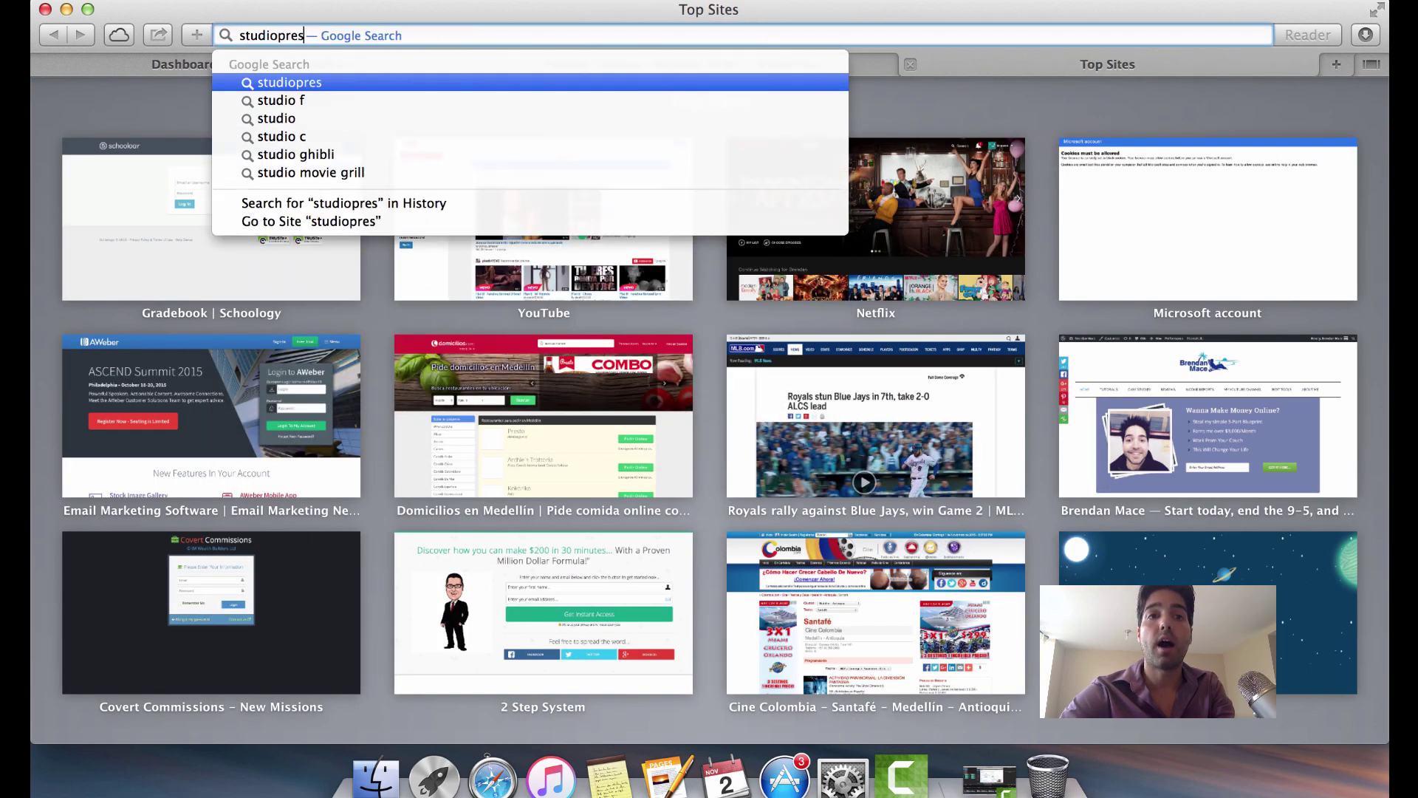
{"action": "type", "text": "m"}
{"action": "key", "text": "Return"}
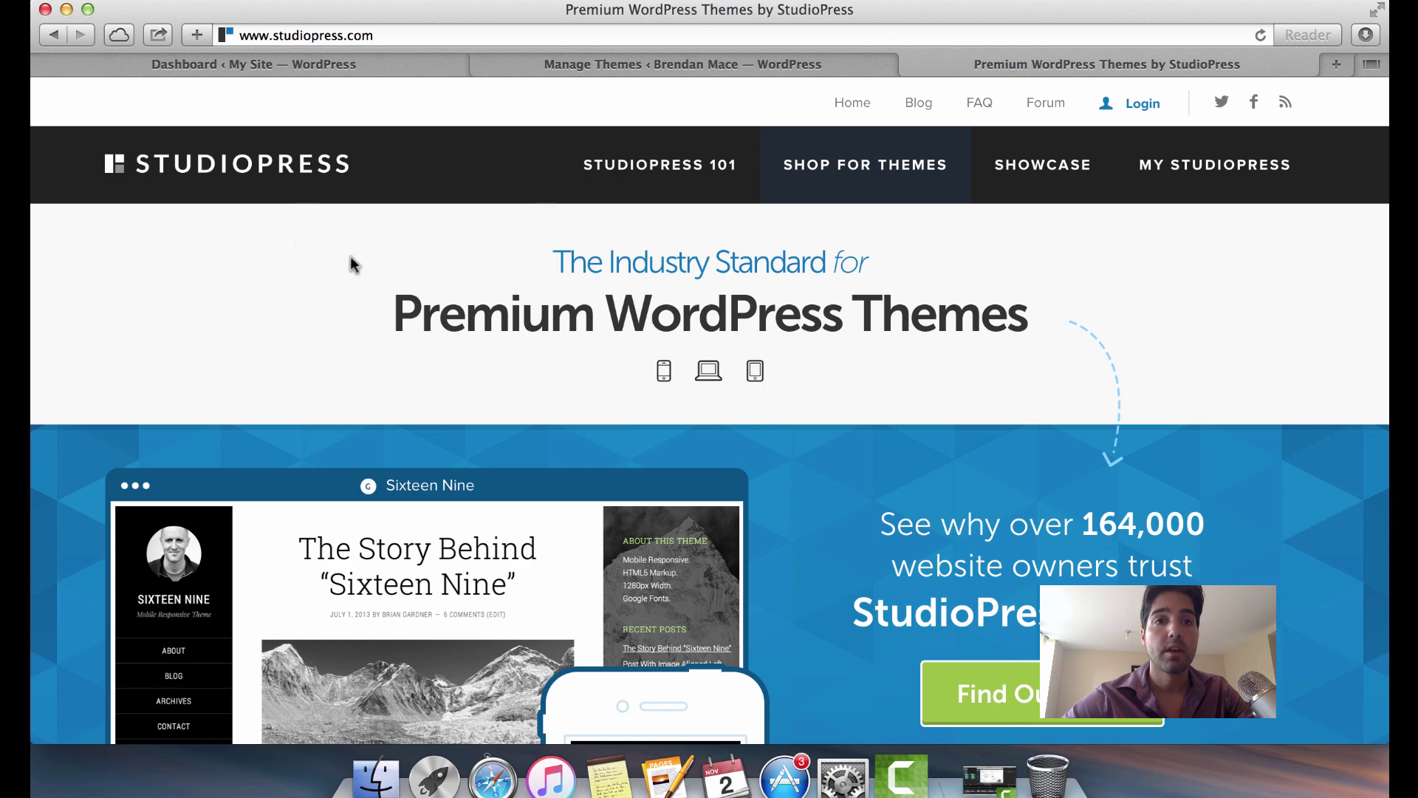
- Browse the StudioPress theme shop for the Magazine Pro Theme and compare it with the example blog's active theme
{"action": "left_click", "coordinate": [876, 171]}
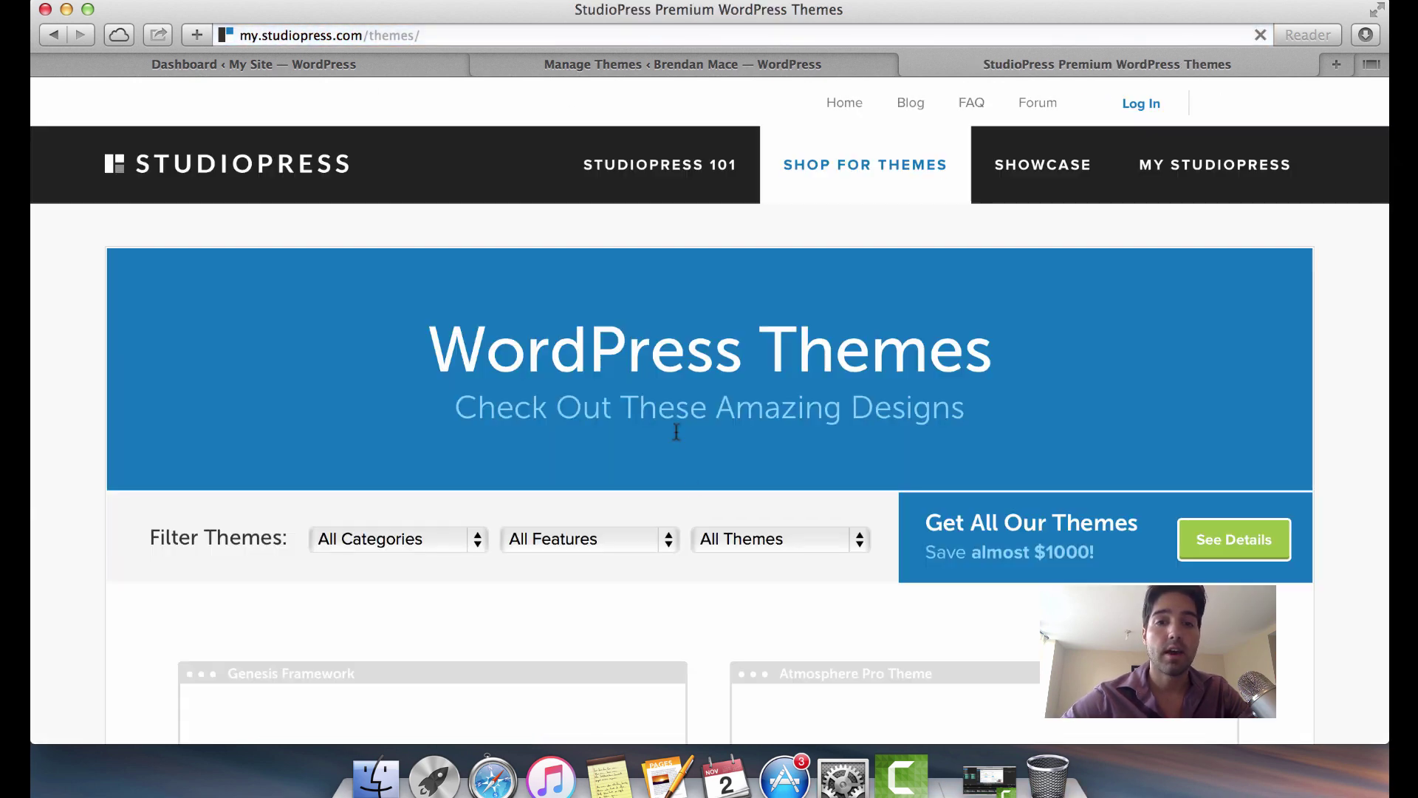
{"action": "scroll", "coordinate": [690, 489], "scroll_direction": "down", "scroll_amount": 5}
{"action": "scroll", "coordinate": [690, 488], "scroll_direction": "down", "scroll_amount": 15}
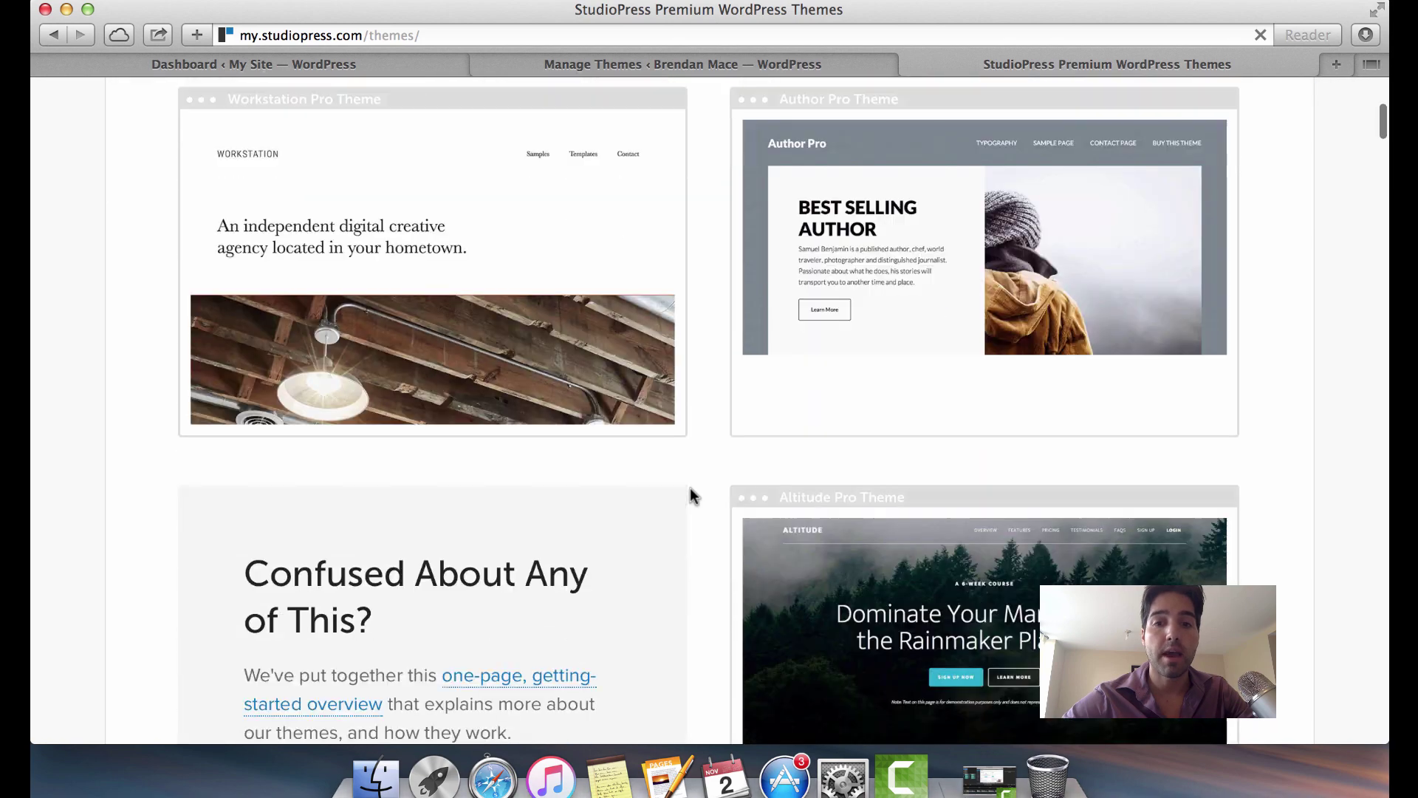
{"action": "scroll", "coordinate": [693, 495], "scroll_direction": "down", "scroll_amount": 10}
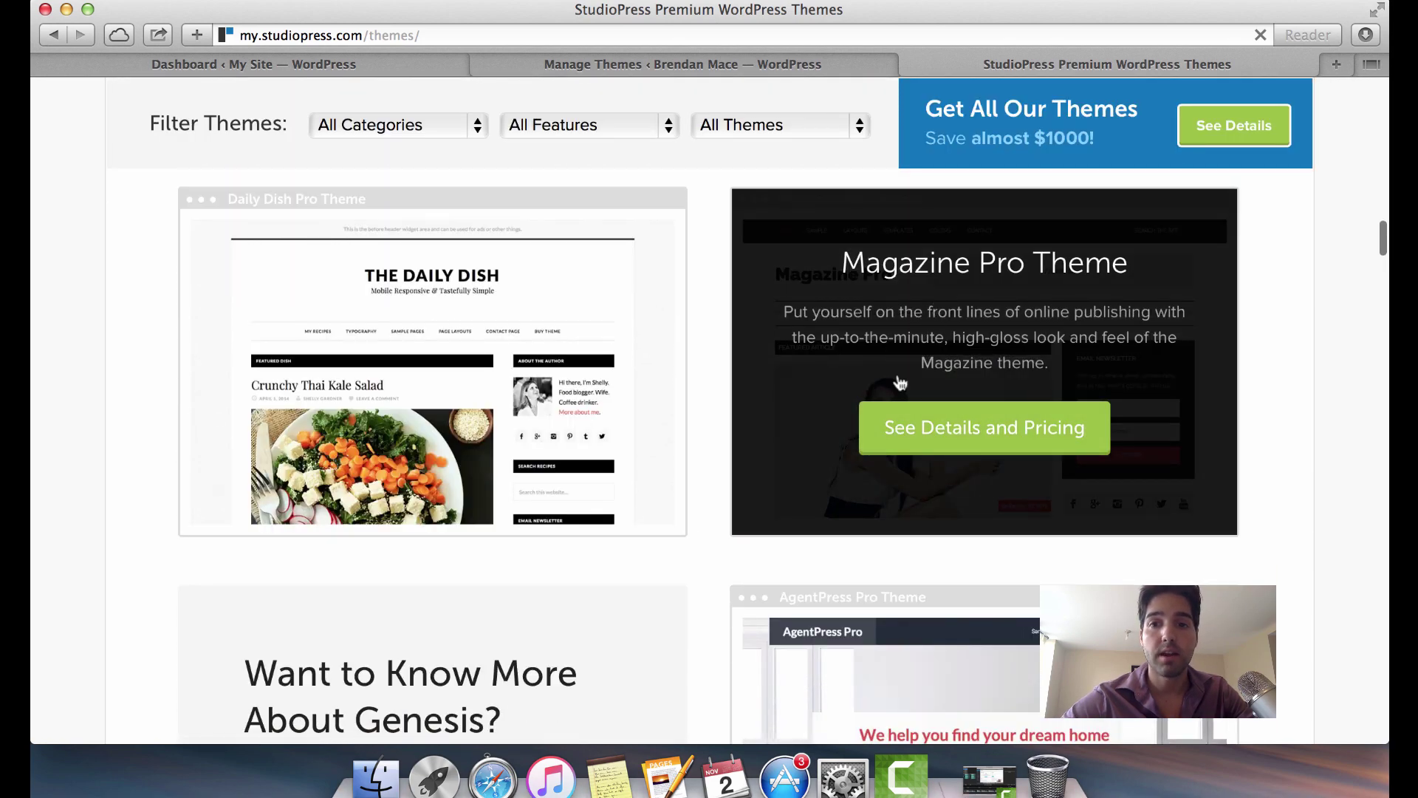
{"action": "left_click", "coordinate": [661, 65]}
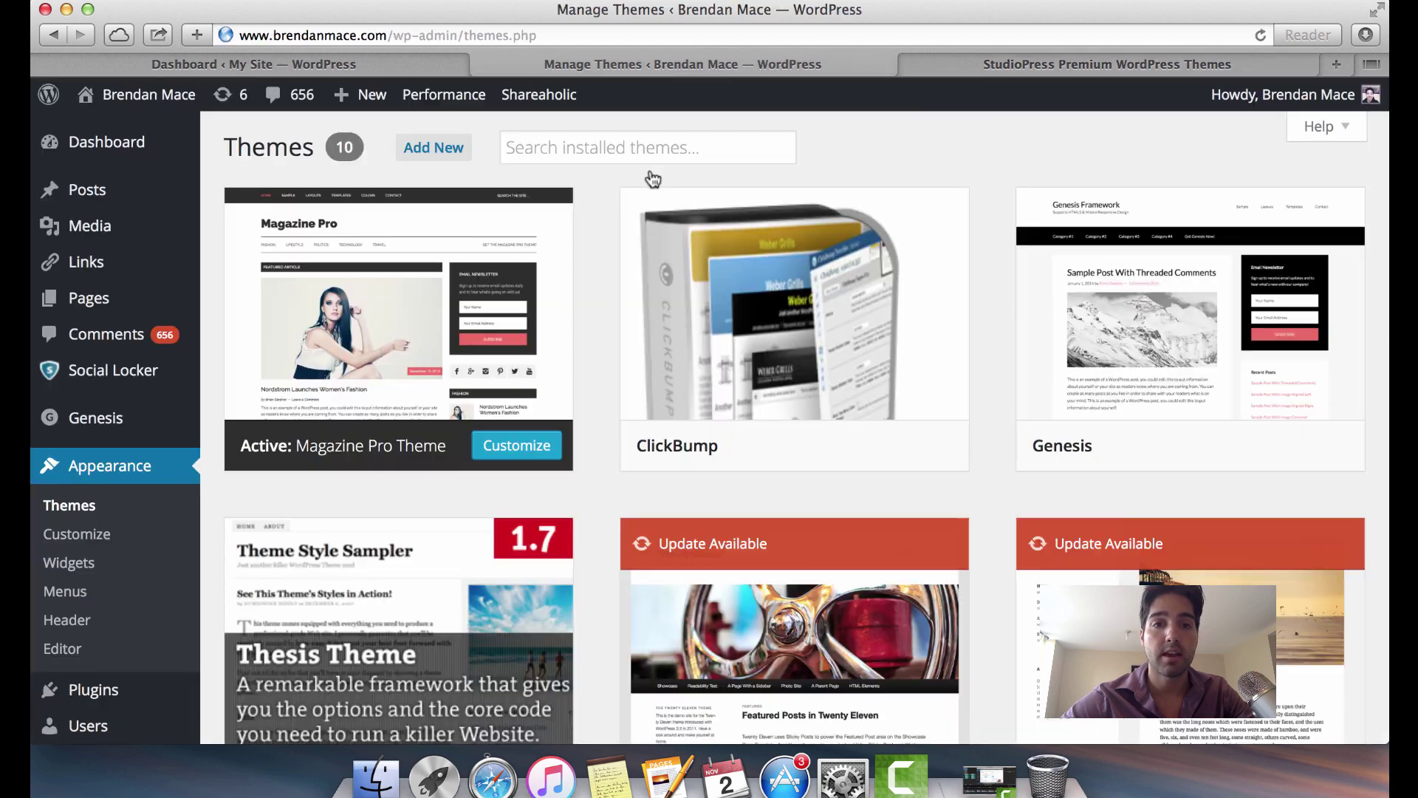
{"action": "mouse_move", "coordinate": [400, 328]}
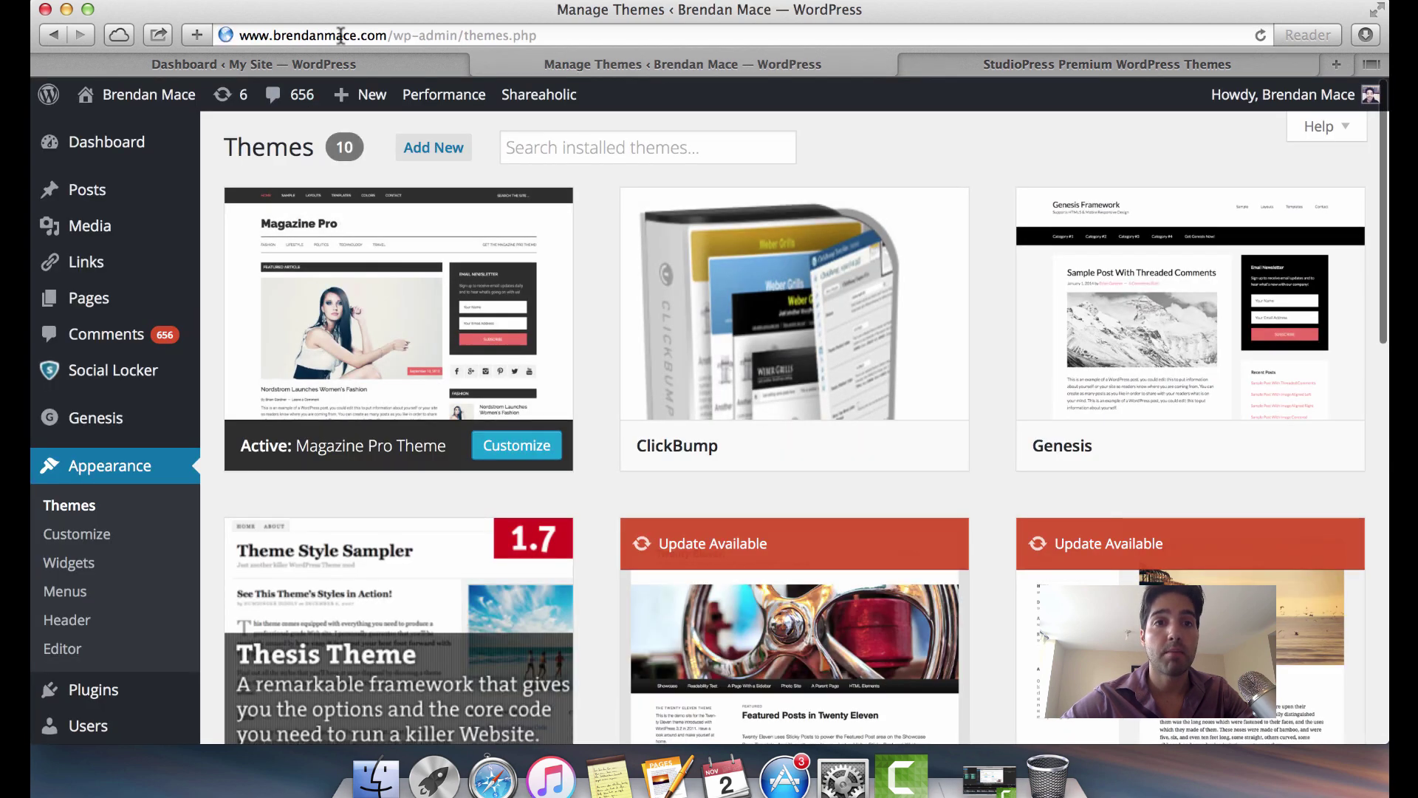
- Open the Magazine Pro Theme's details and pricing page and review its price, included items and features
{"action": "left_click", "coordinate": [1021, 60]}
{"action": "left_click", "coordinate": [1003, 432]}
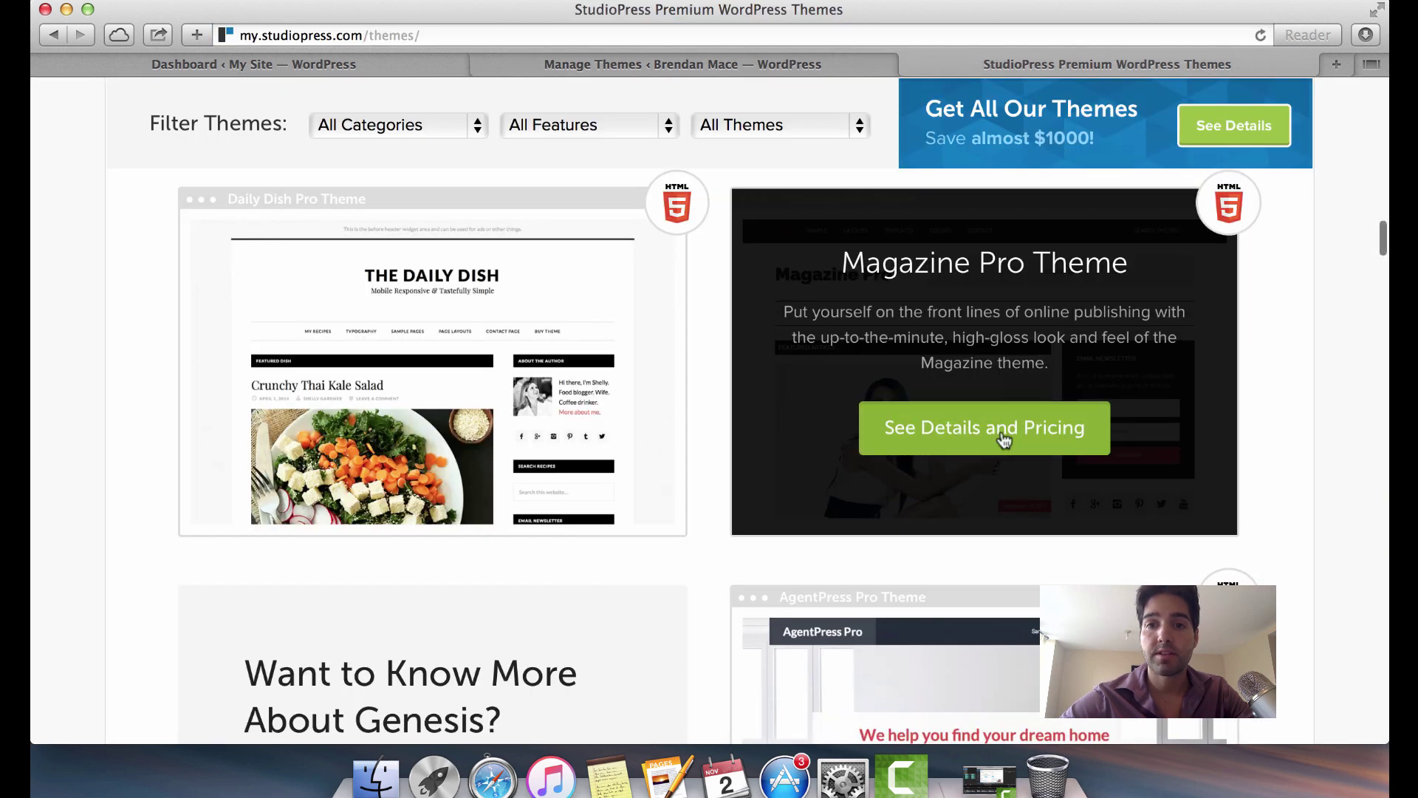
{"action": "scroll", "coordinate": [805, 403], "scroll_direction": "down", "scroll_amount": 1}
{"action": "scroll", "coordinate": [805, 404], "scroll_direction": "down", "scroll_amount": 3}
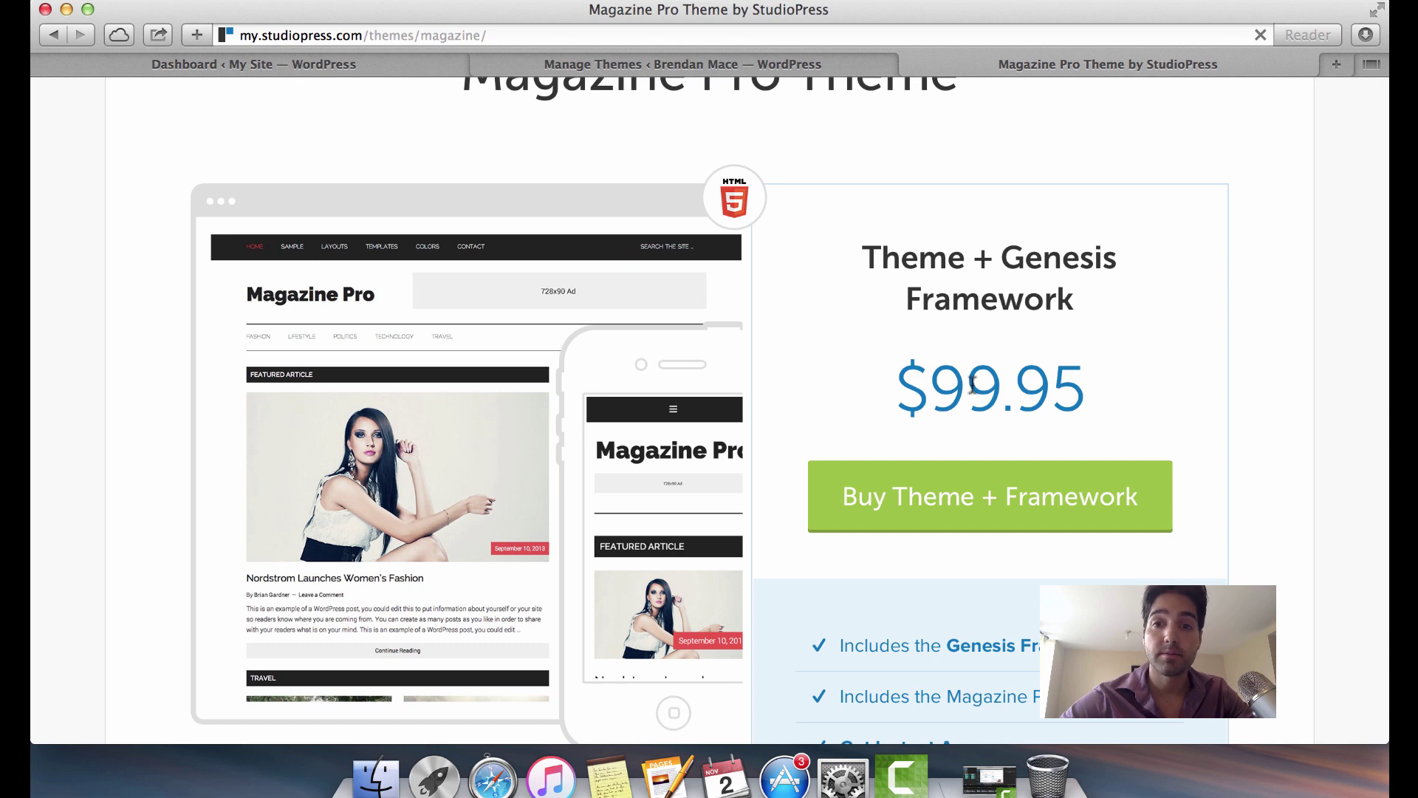
{"action": "scroll", "coordinate": [814, 236], "scroll_direction": "down", "scroll_amount": 4}
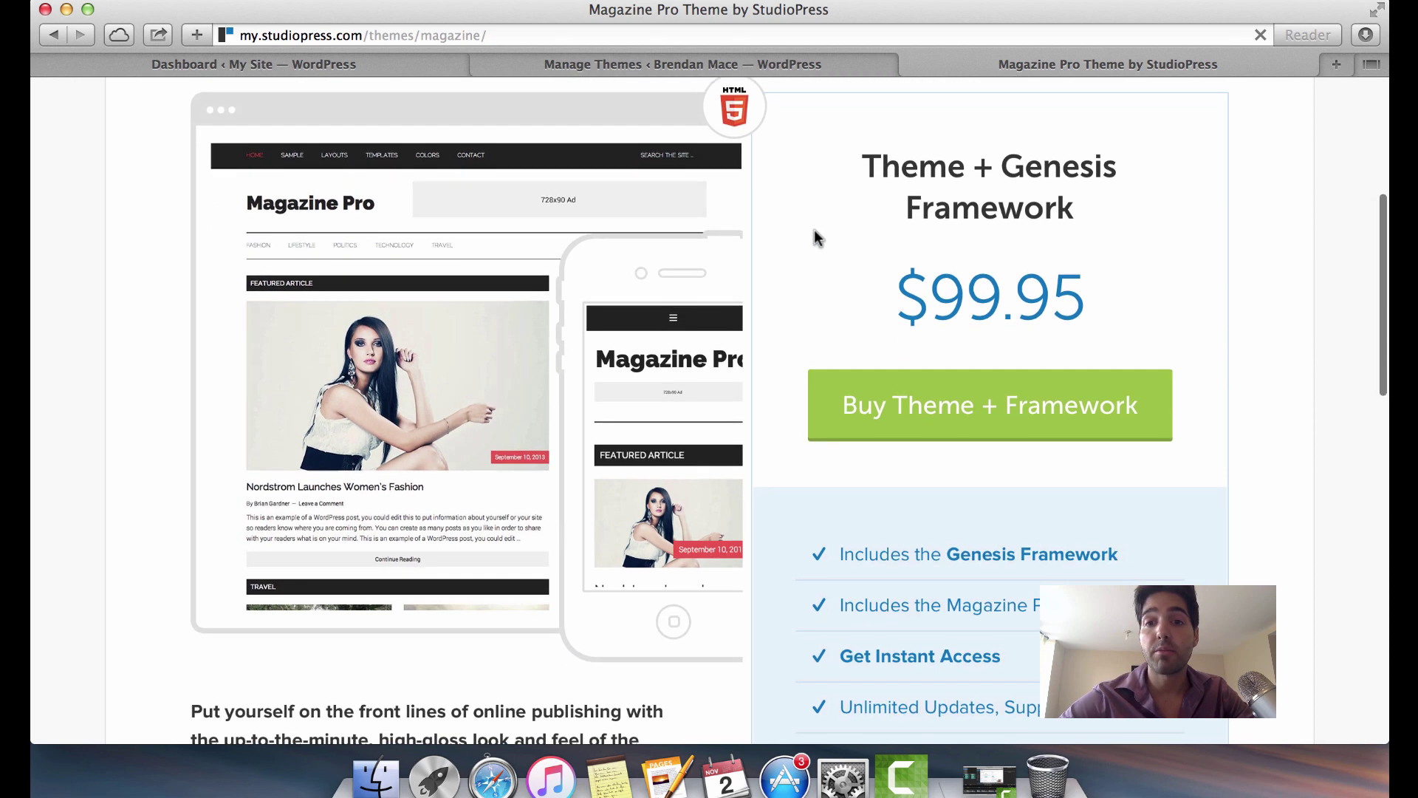
{"action": "scroll", "coordinate": [760, 379], "scroll_direction": "down", "scroll_amount": 5}
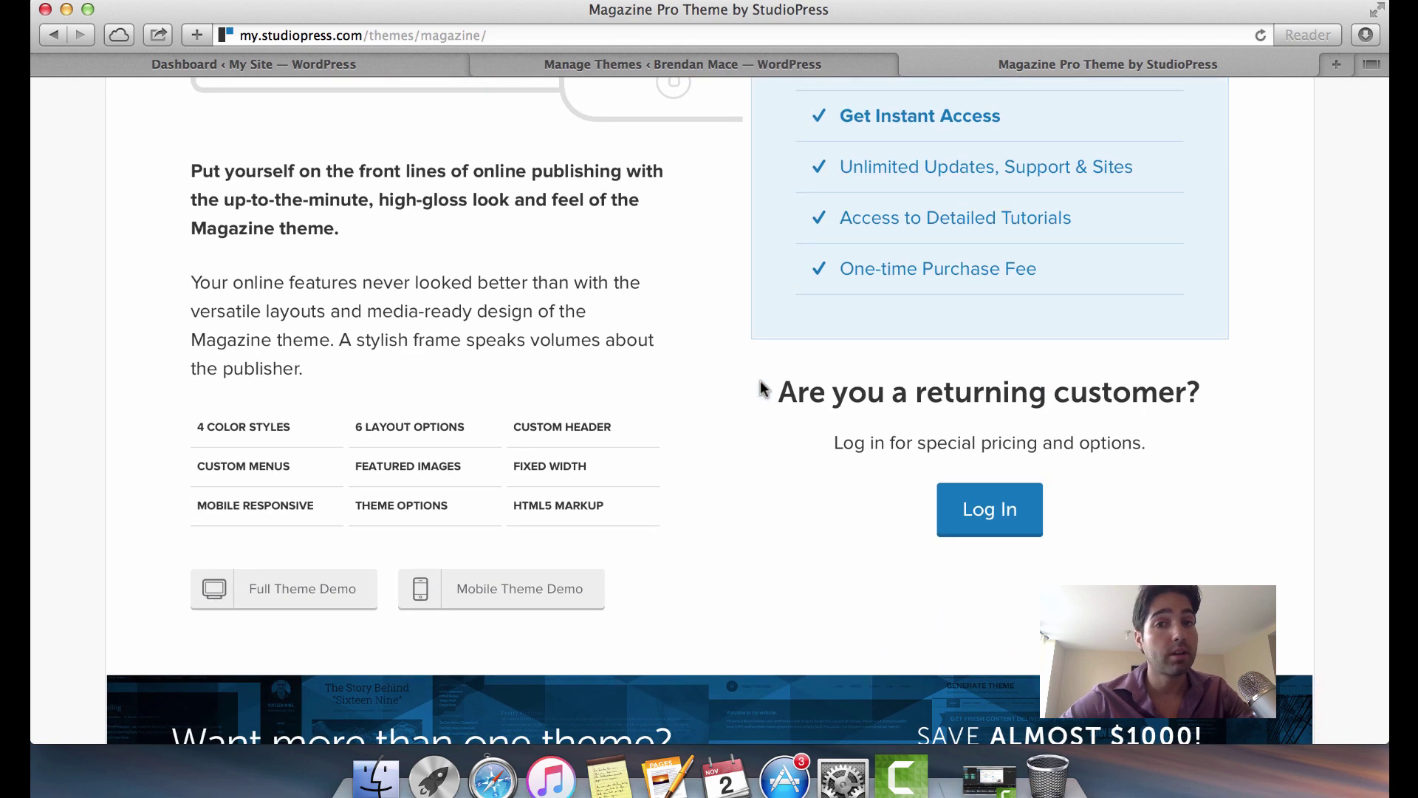
{"action": "scroll", "coordinate": [763, 389], "scroll_direction": "up", "scroll_amount": 5}
{"action": "scroll", "coordinate": [763, 390], "scroll_direction": "up", "scroll_amount": 1}
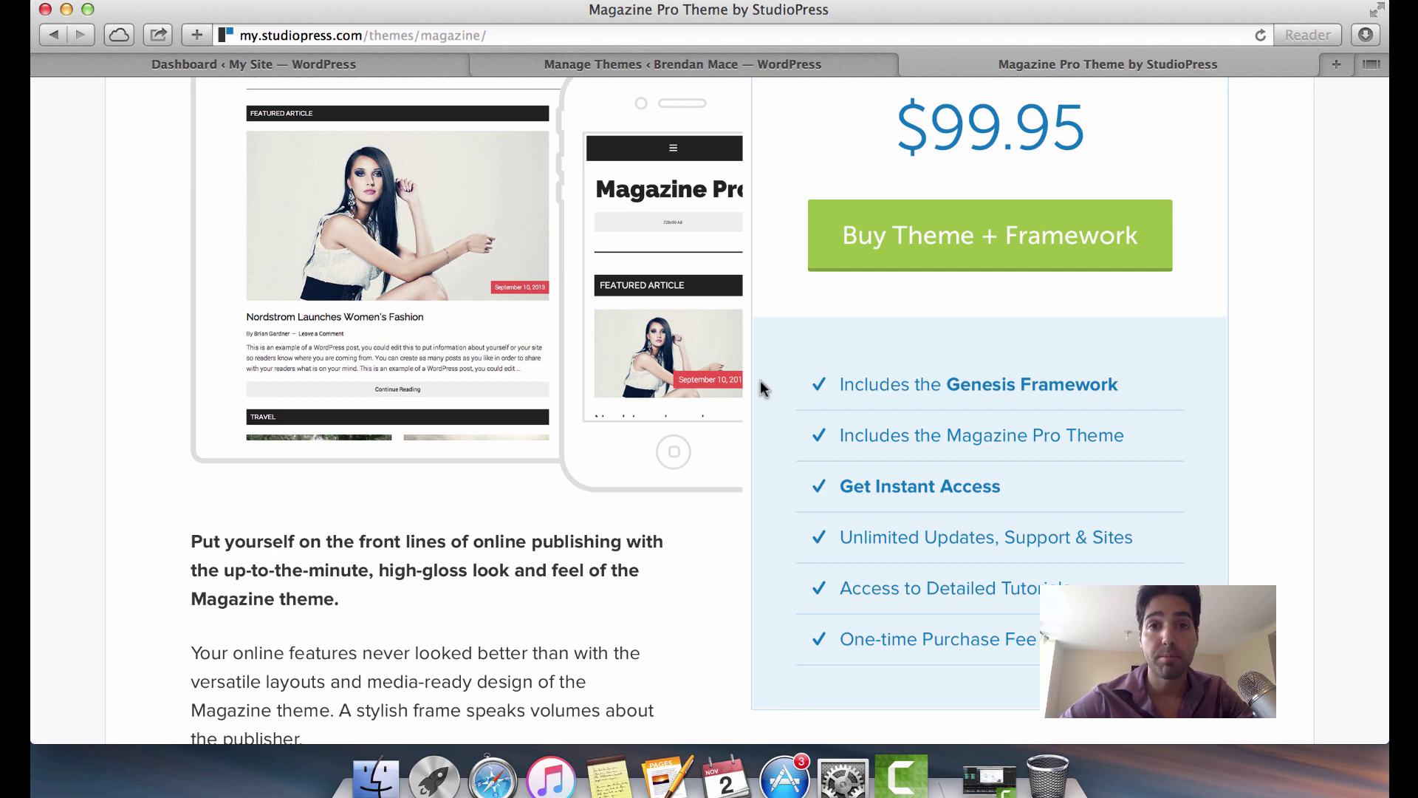
{"action": "scroll", "coordinate": [763, 389], "scroll_direction": "up", "scroll_amount": 6}
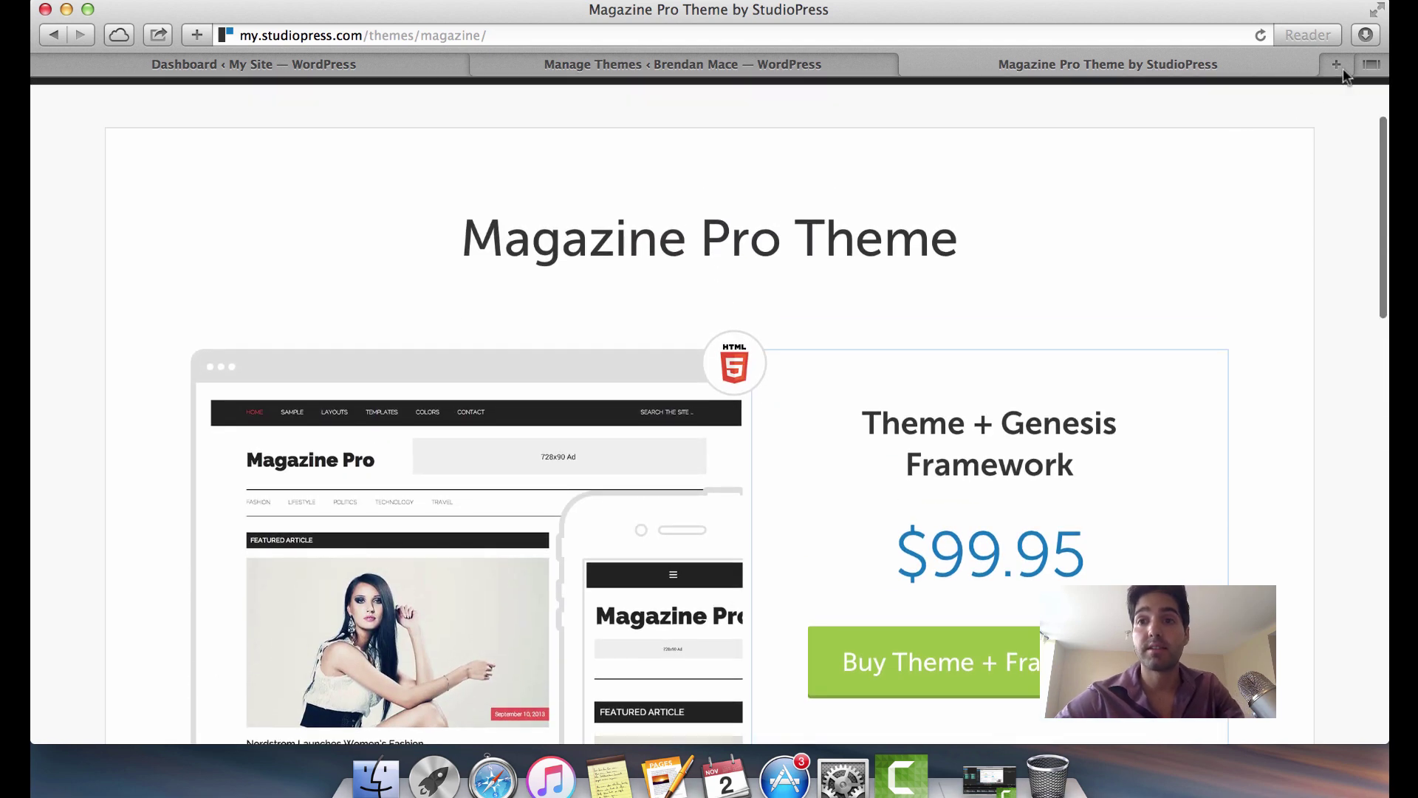
- Open the blog matthewwoodward.co.uk in a new browser tab
{"action": "left_click", "coordinate": [1341, 68]}
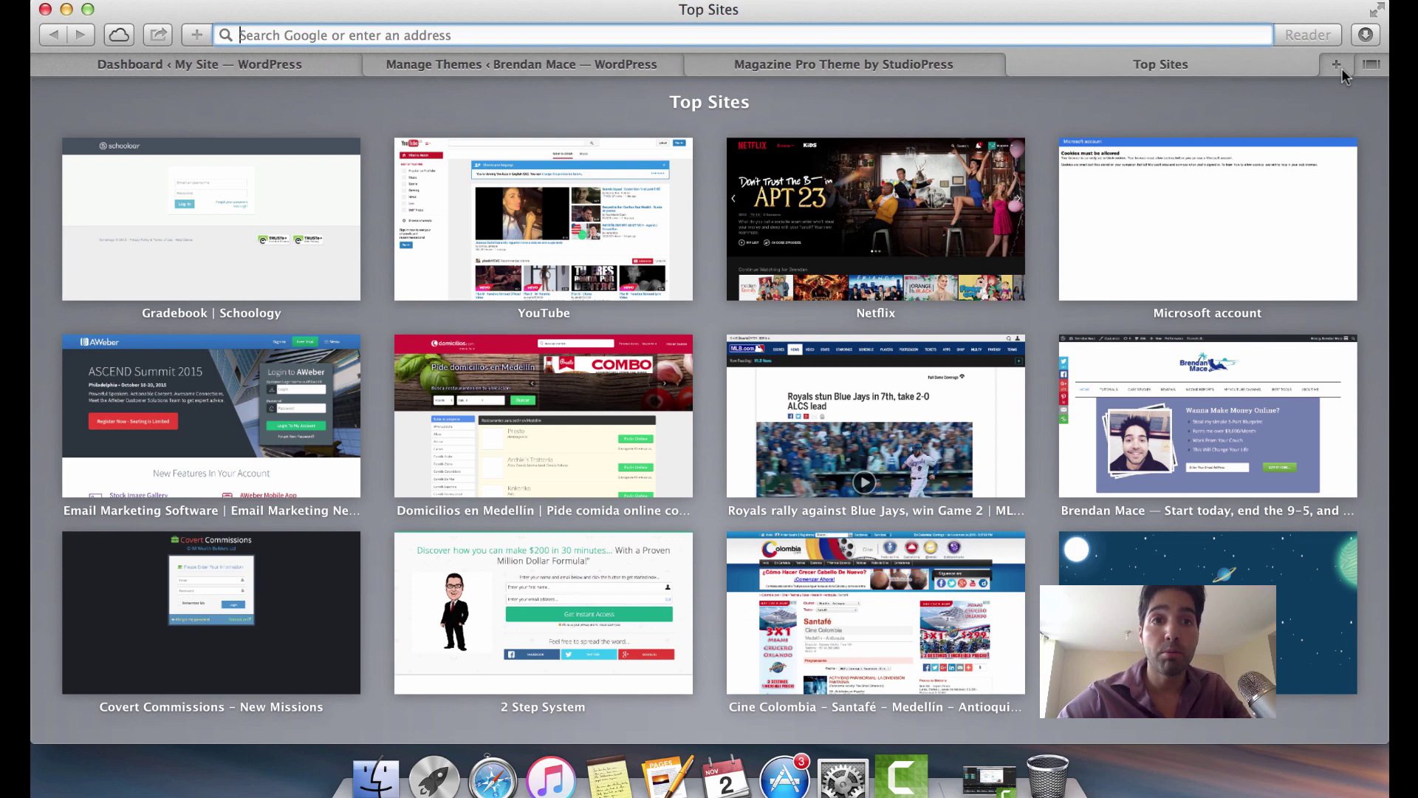
{"action": "type", "text": "matthewwoodward.co.uk"}
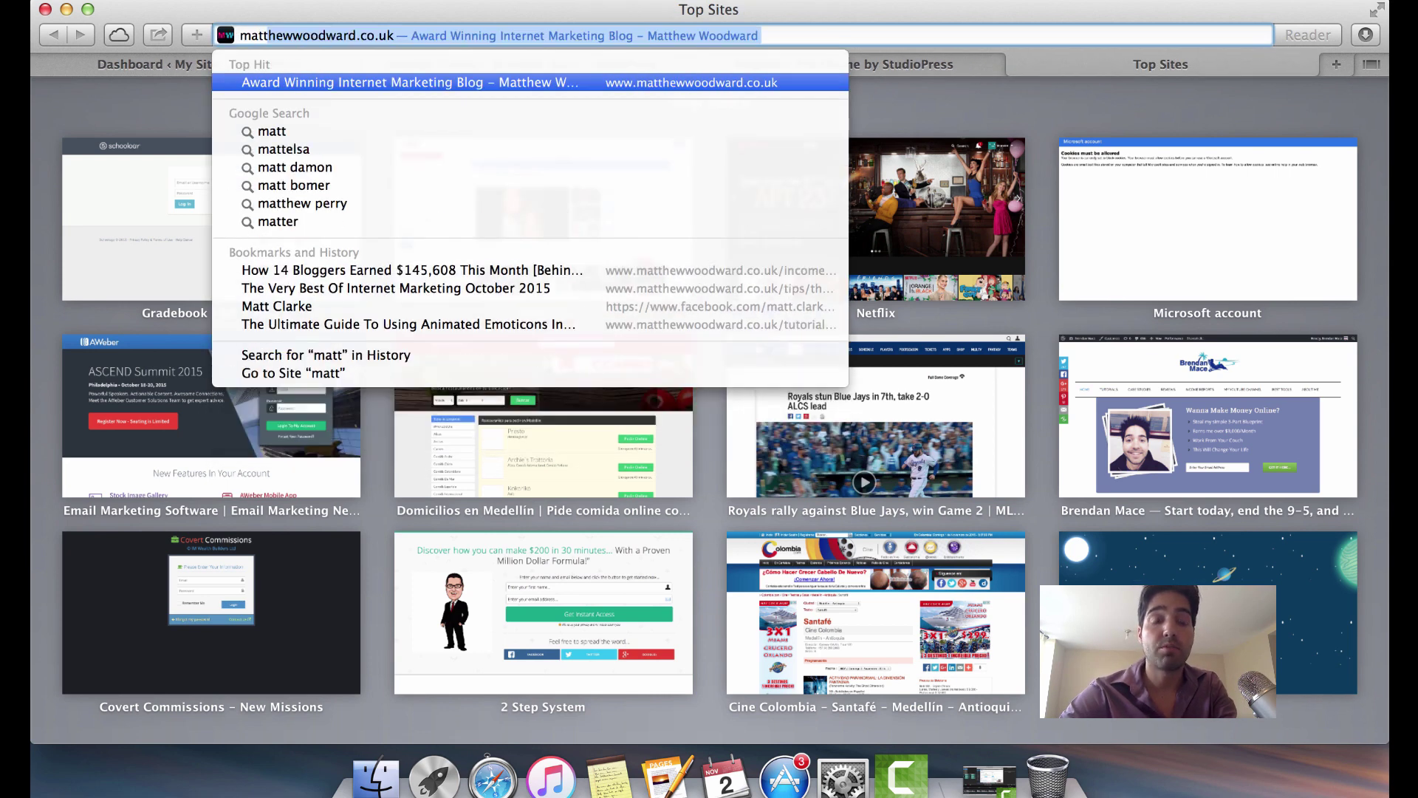
{"action": "key", "text": "Return"}
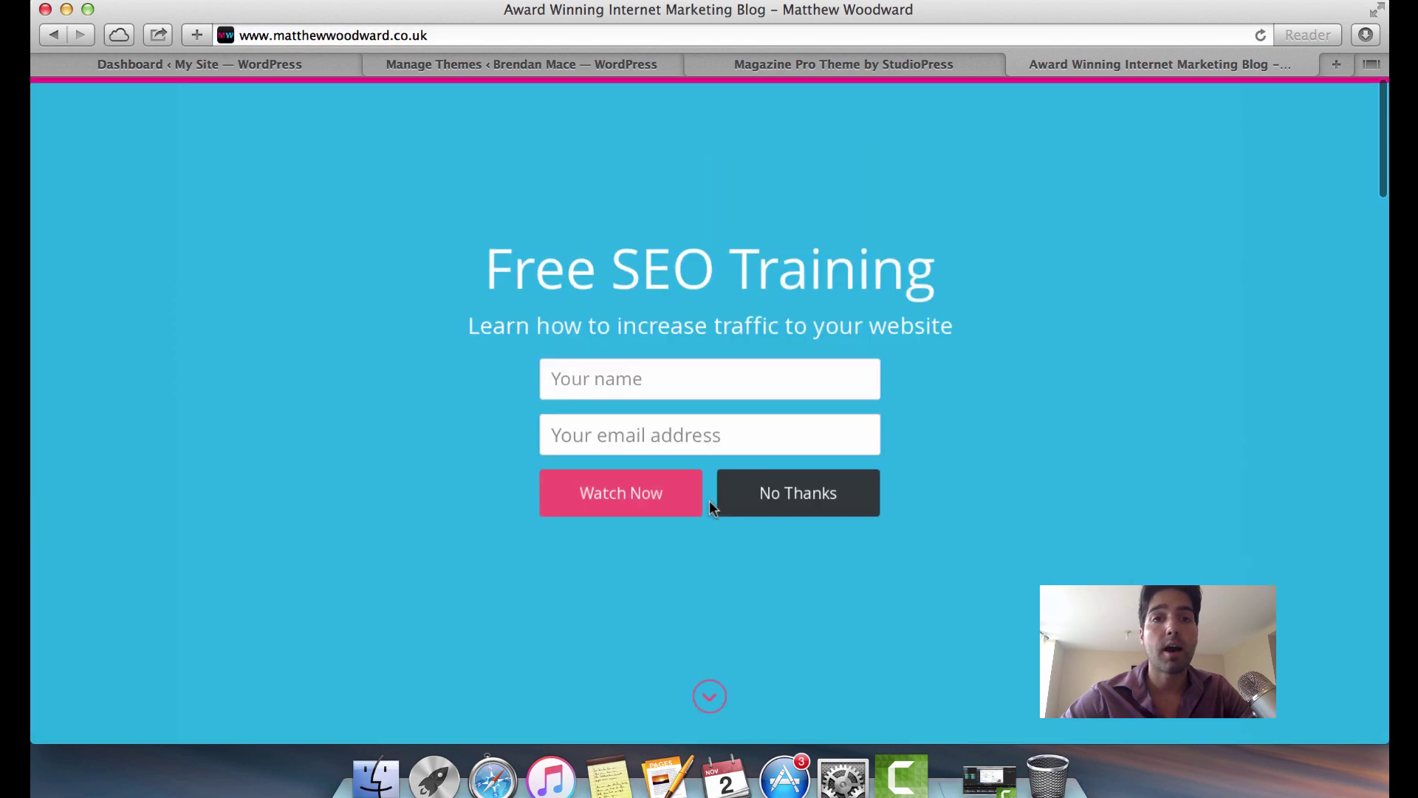
- Examine the blog's home page design, including its header, navigation menu, post list and sidebar
{"action": "scroll", "coordinate": [1049, 343], "scroll_direction": "down", "scroll_amount": 5}
{"action": "scroll", "coordinate": [828, 258], "scroll_direction": "up", "scroll_amount": 4}
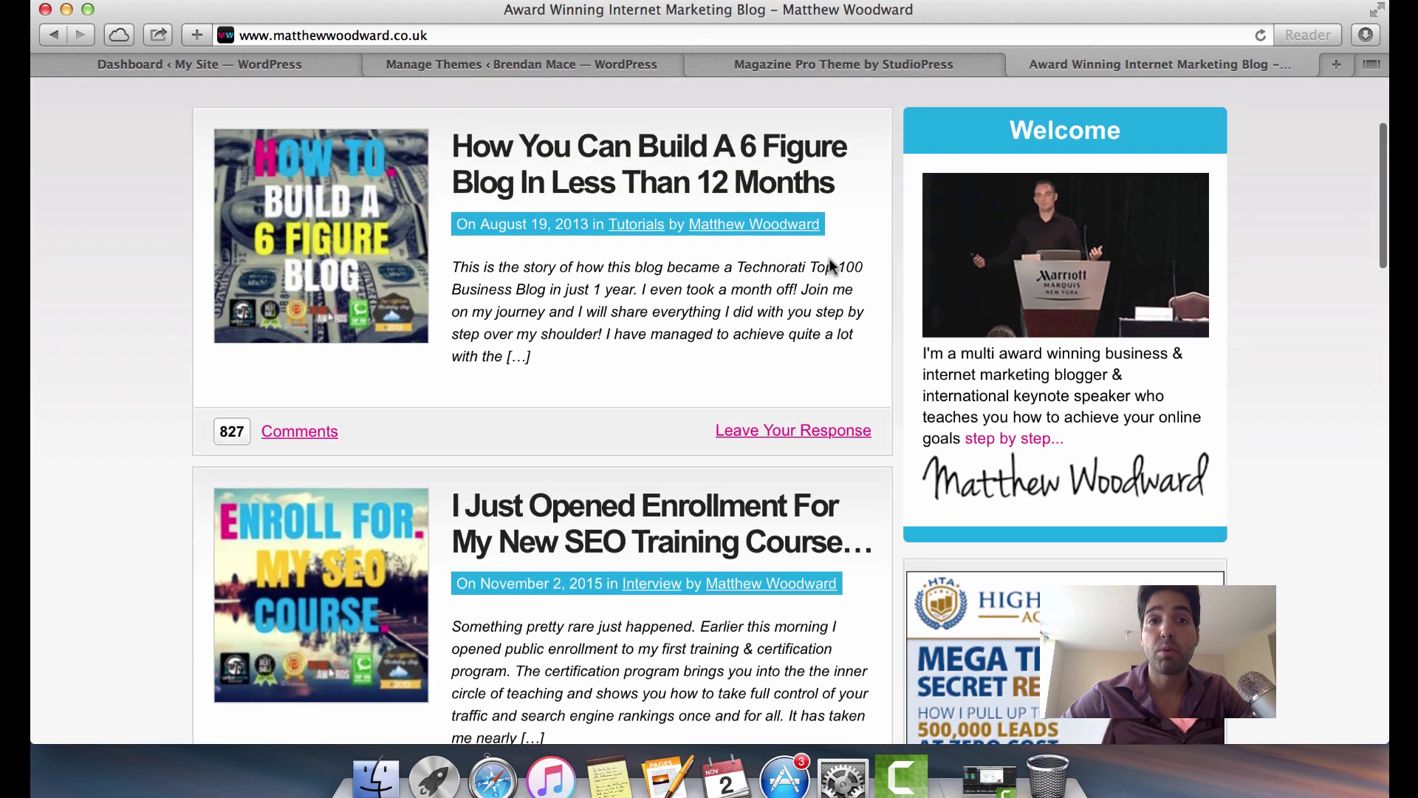
{"action": "scroll", "coordinate": [744, 358], "scroll_direction": "down", "scroll_amount": 2}
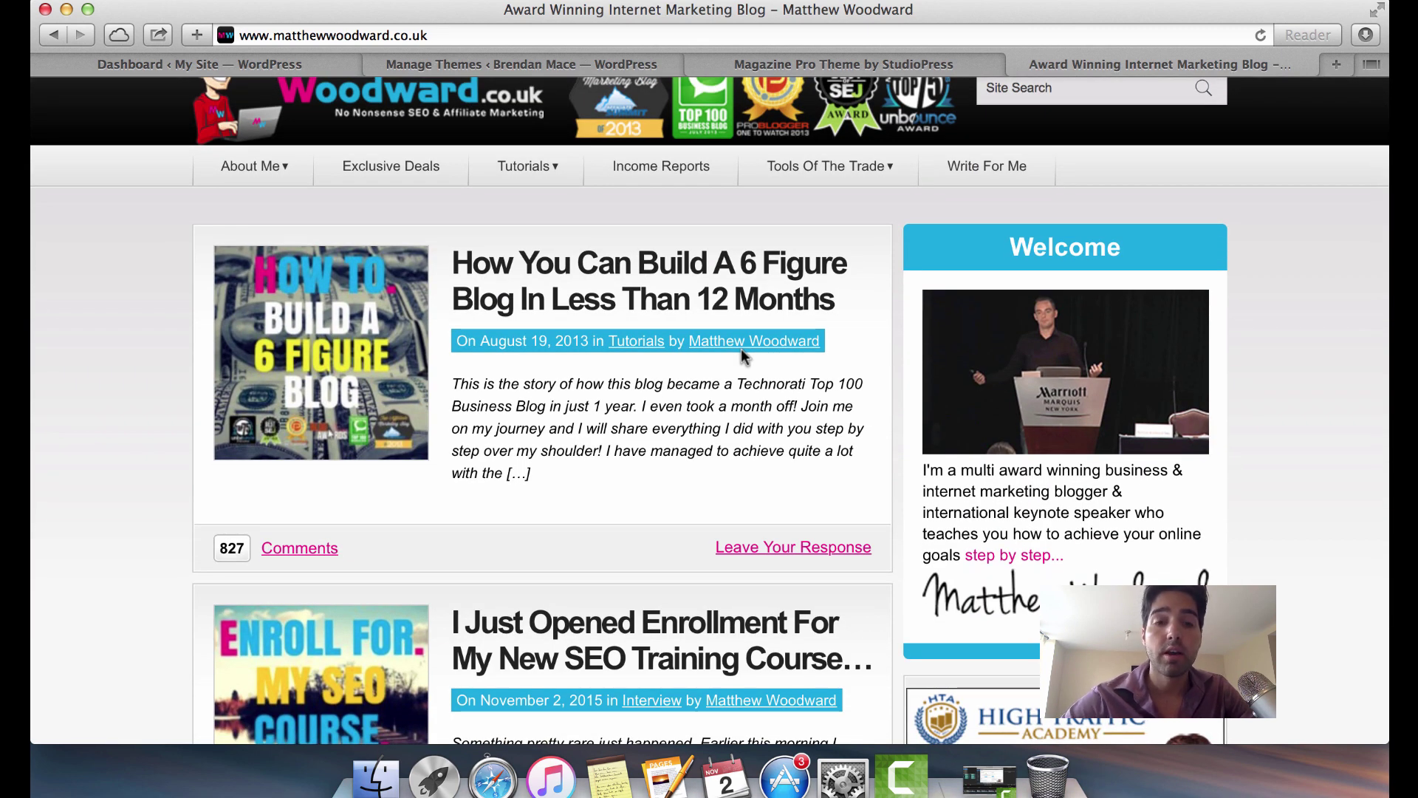
{"action": "scroll", "coordinate": [741, 354], "scroll_direction": "down", "scroll_amount": 10}
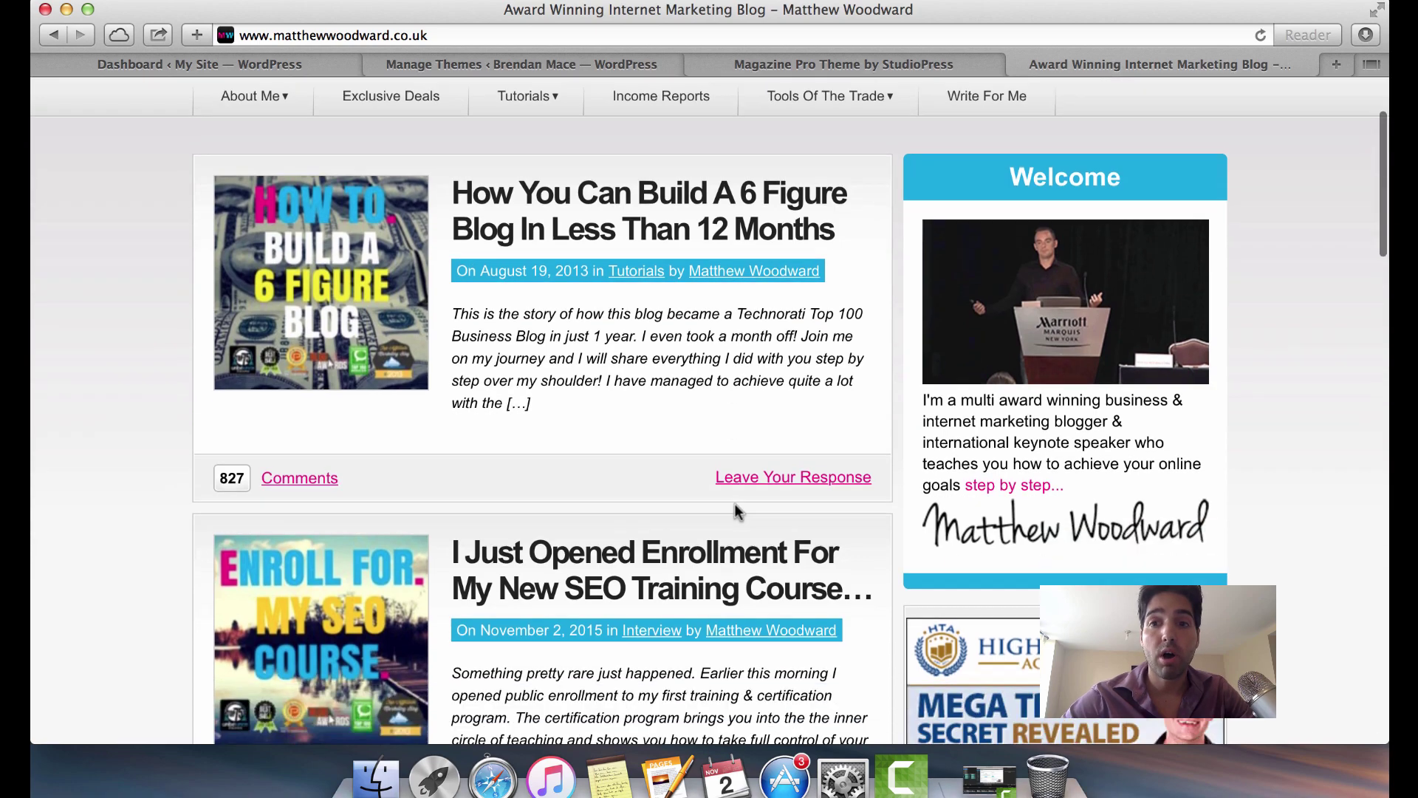
{"action": "scroll", "coordinate": [690, 335], "scroll_direction": "up", "scroll_amount": 12}
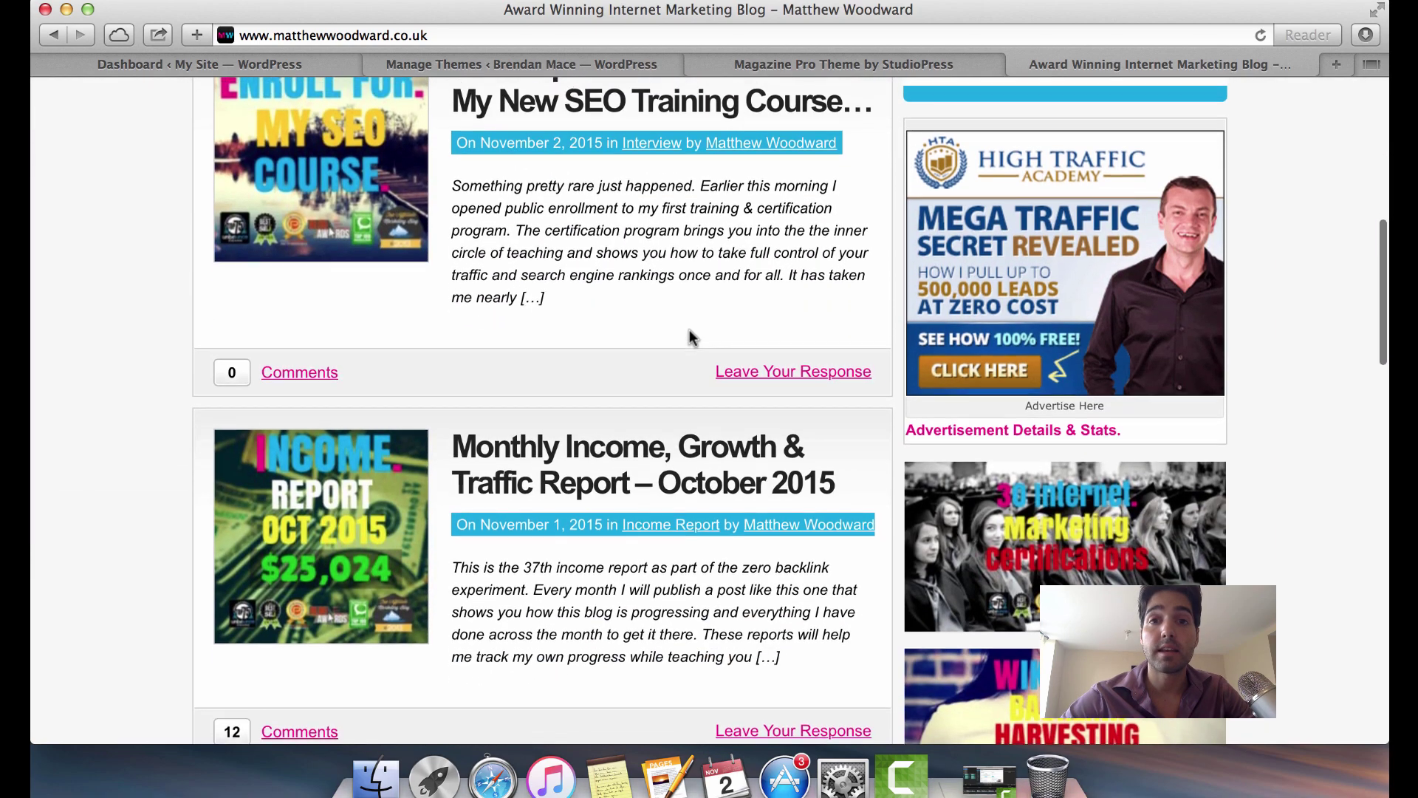
{"action": "scroll", "coordinate": [617, 311], "scroll_direction": "down", "scroll_amount": 20}
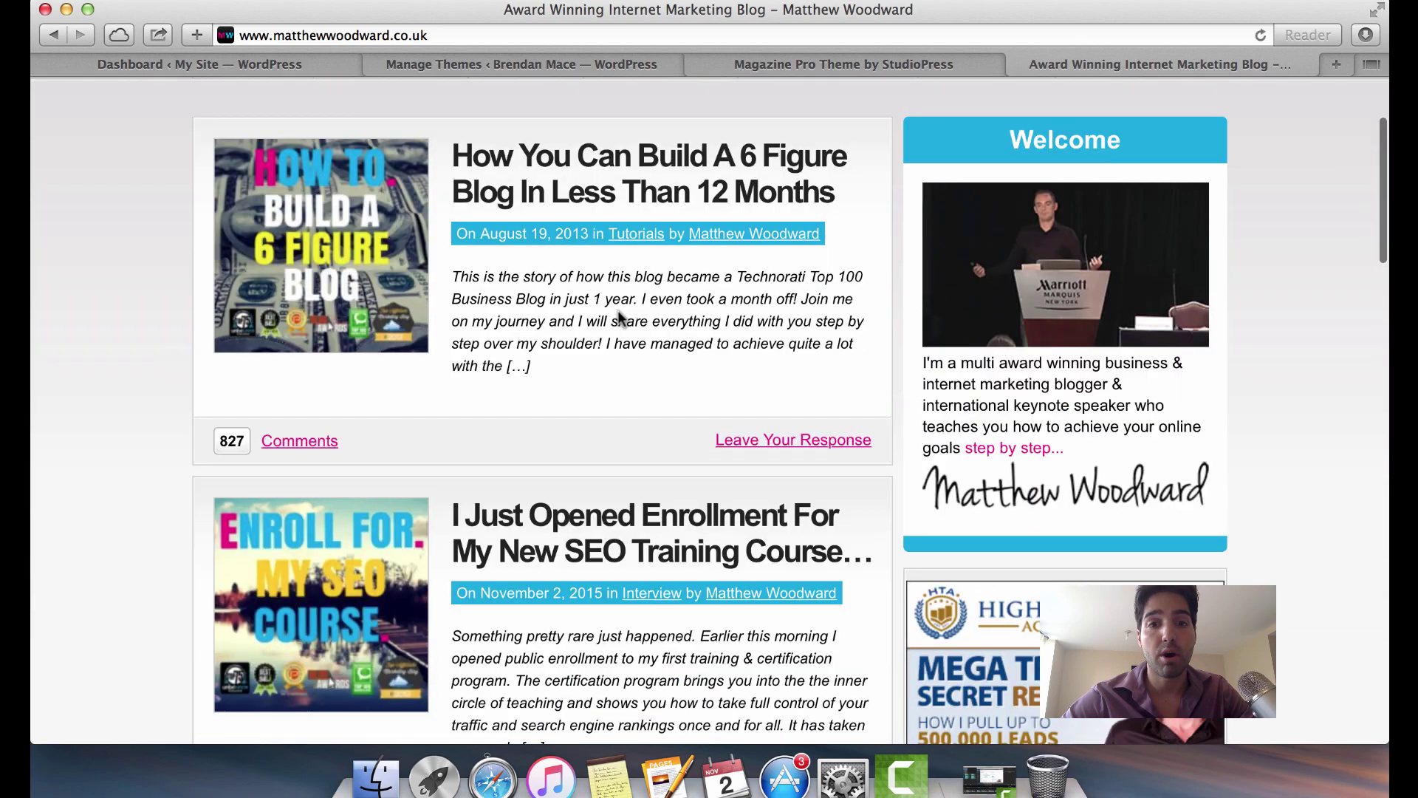
{"action": "scroll", "coordinate": [660, 523], "scroll_direction": "down", "scroll_amount": 1}
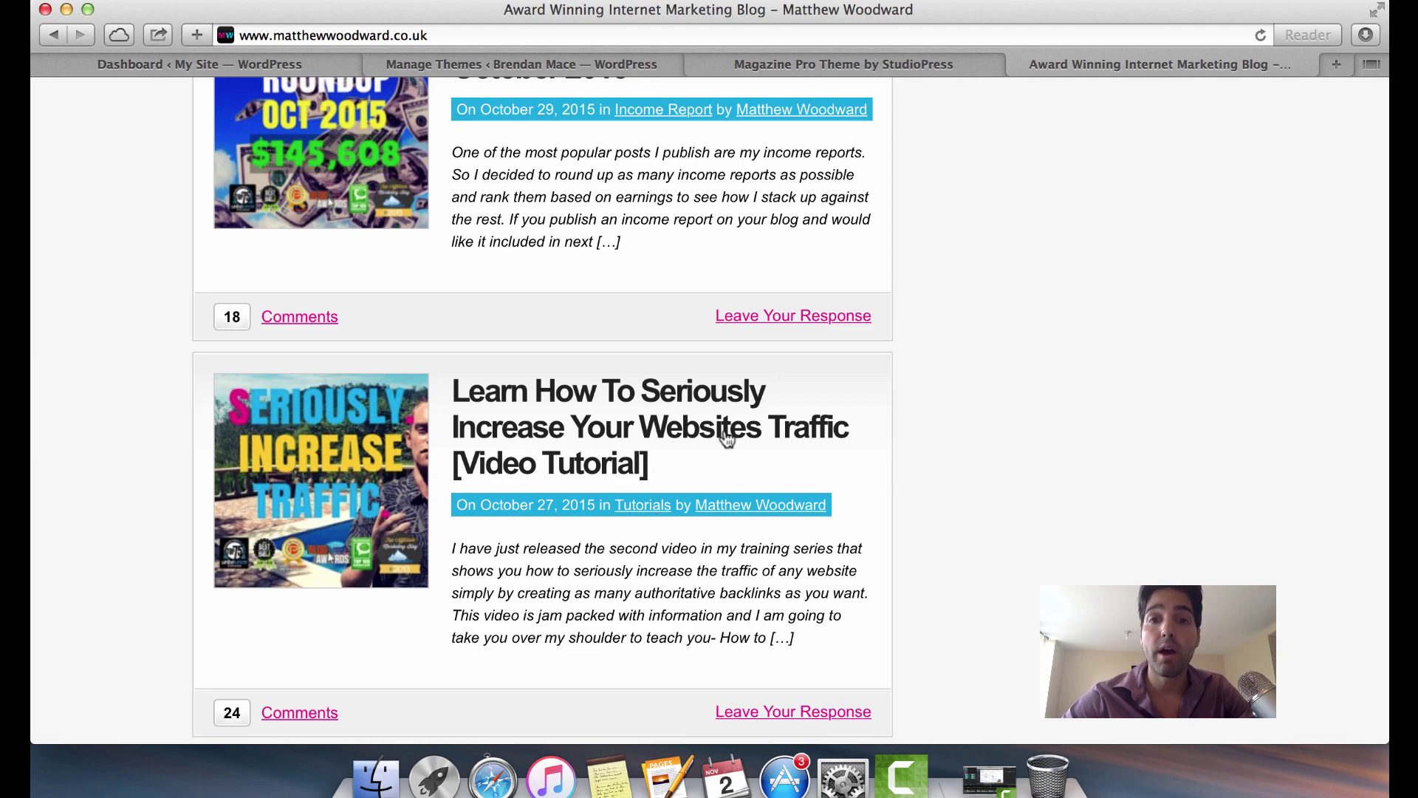
{"action": "scroll", "coordinate": [871, 180], "scroll_direction": "up", "scroll_amount": 10}
{"action": "scroll", "coordinate": [870, 180], "scroll_direction": "up", "scroll_amount": 12}
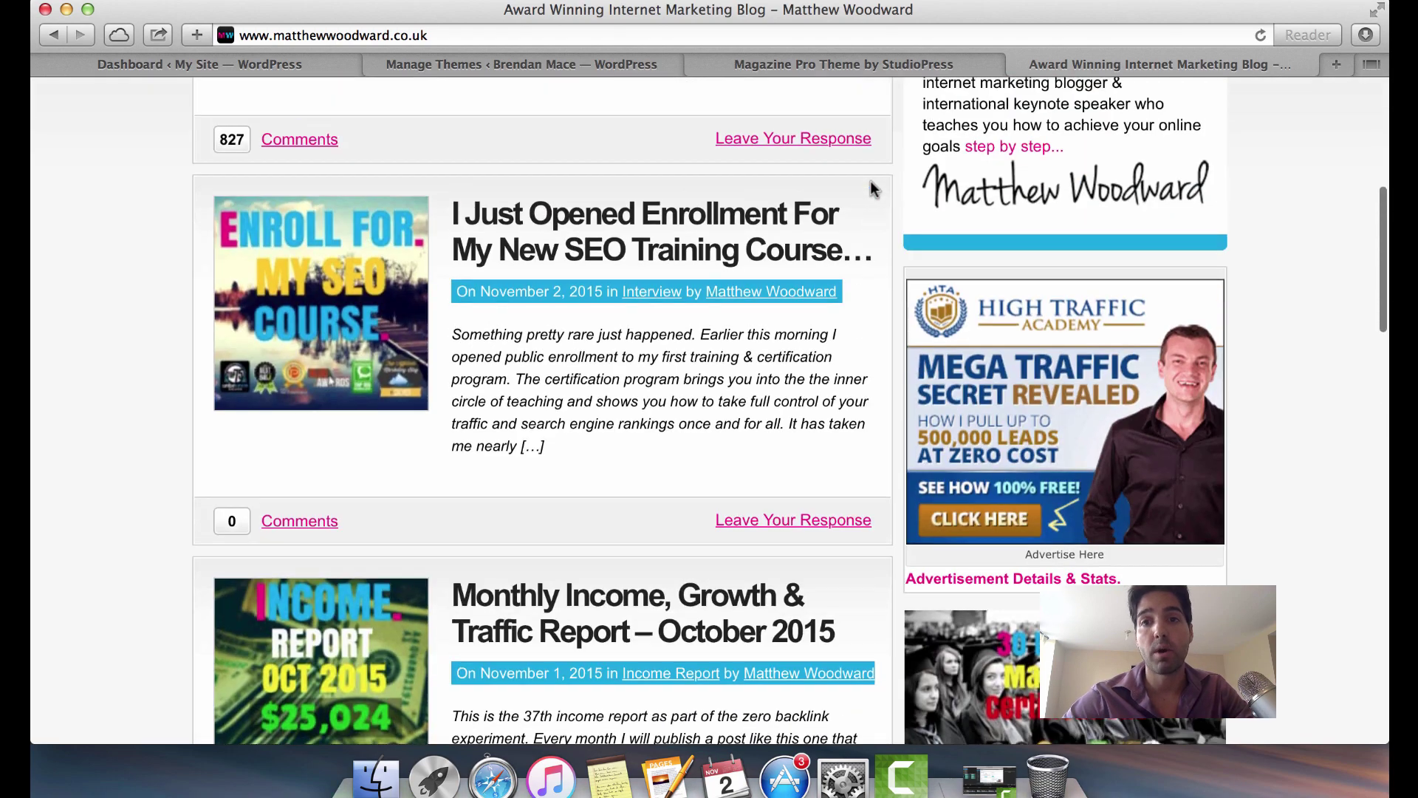
- Open another new browser tab
{"action": "left_click", "coordinate": [1339, 65]}
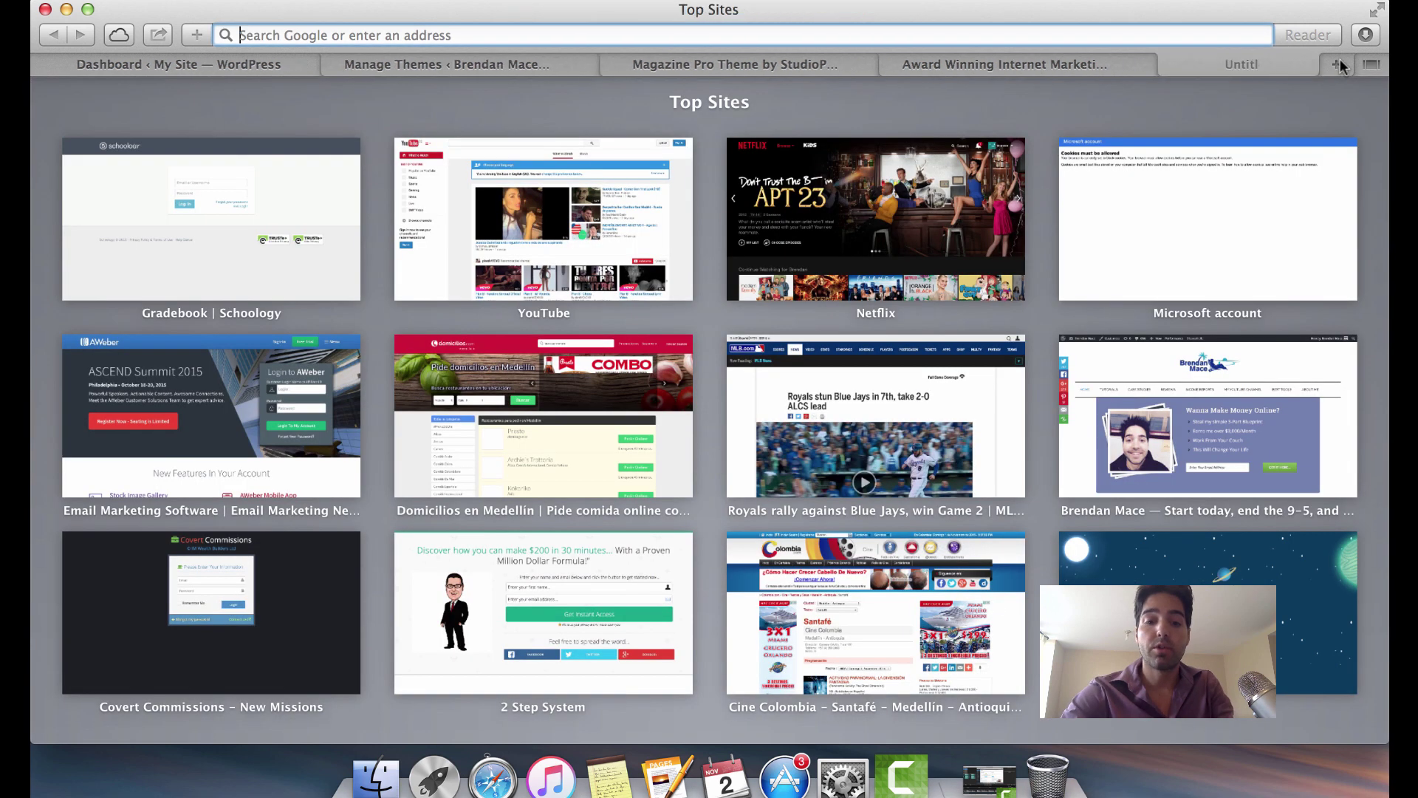
{"action": "type", "text": "wo"}
{"action": "key", "text": "BackSpace"}
{"action": "key", "text": "BackSpace"}
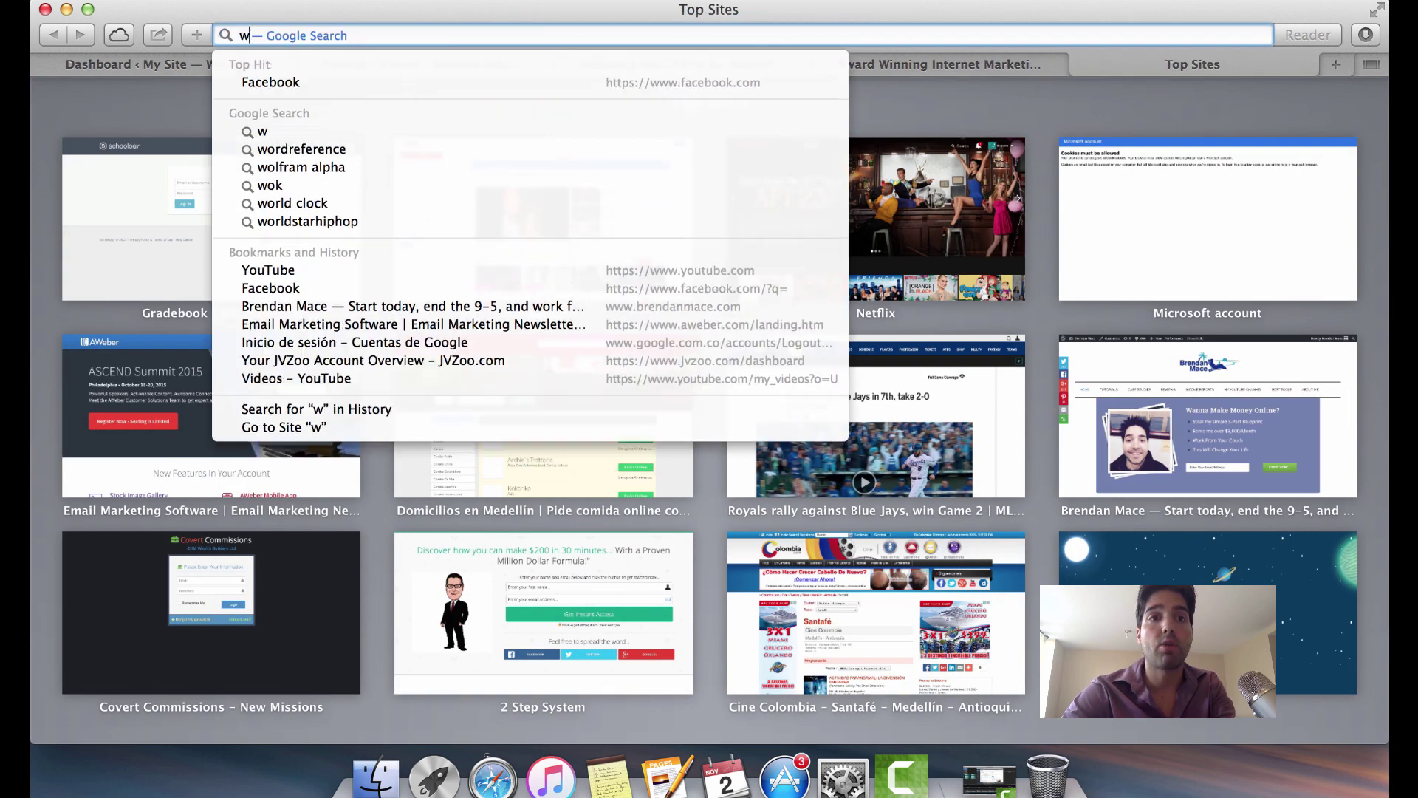
{"action": "type", "text": "hat word"}
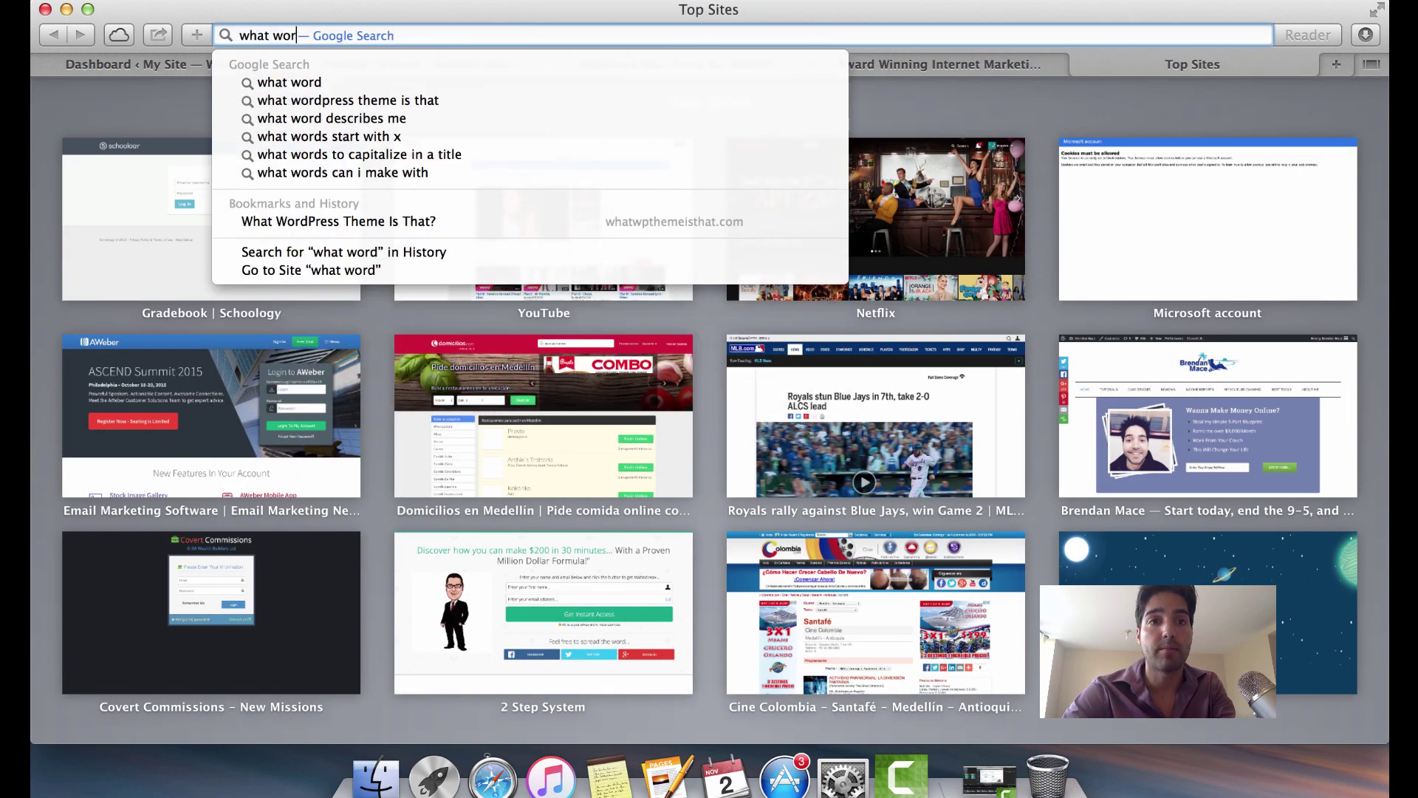
{"action": "key", "text": "BackSpace"}
{"action": "key", "text": "BackSpace"}
{"action": "key", "text": "BackSpace"}
{"action": "key", "text": "BackSpace"}
{"action": "key", "text": "BackSpace"}
{"action": "key", "text": "BackSpace"}
{"action": "key", "text": "BackSpace"}
{"action": "key", "text": "BackSpace"}
{"action": "key", "text": "BackSpace"}
- Open the Google home page at google.com.co in the new browser tab
{"action": "type", "text": "good"}
{"action": "key", "text": "BackSpace"}
{"action": "type", "text": "gle.com.co"}
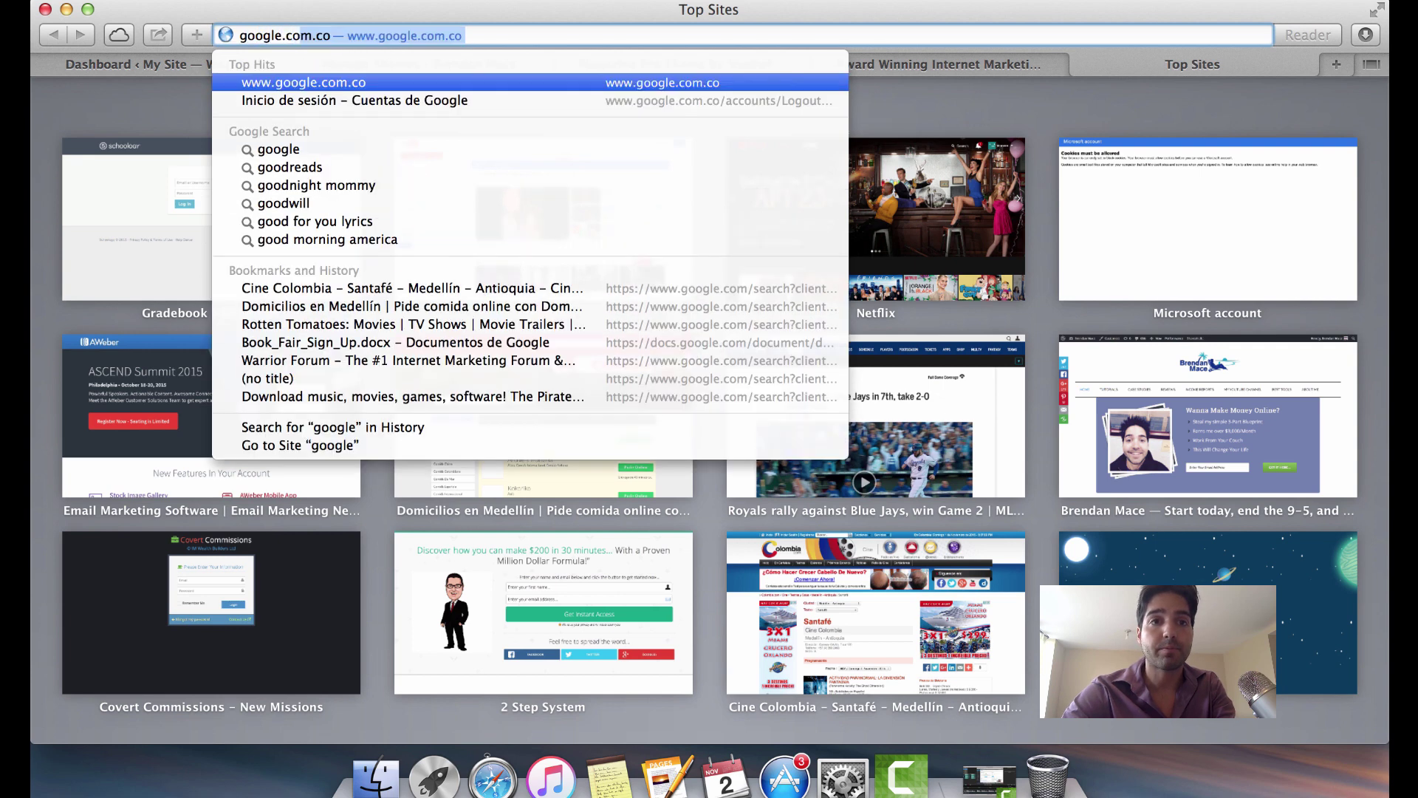
{"action": "key", "text": "Return"}
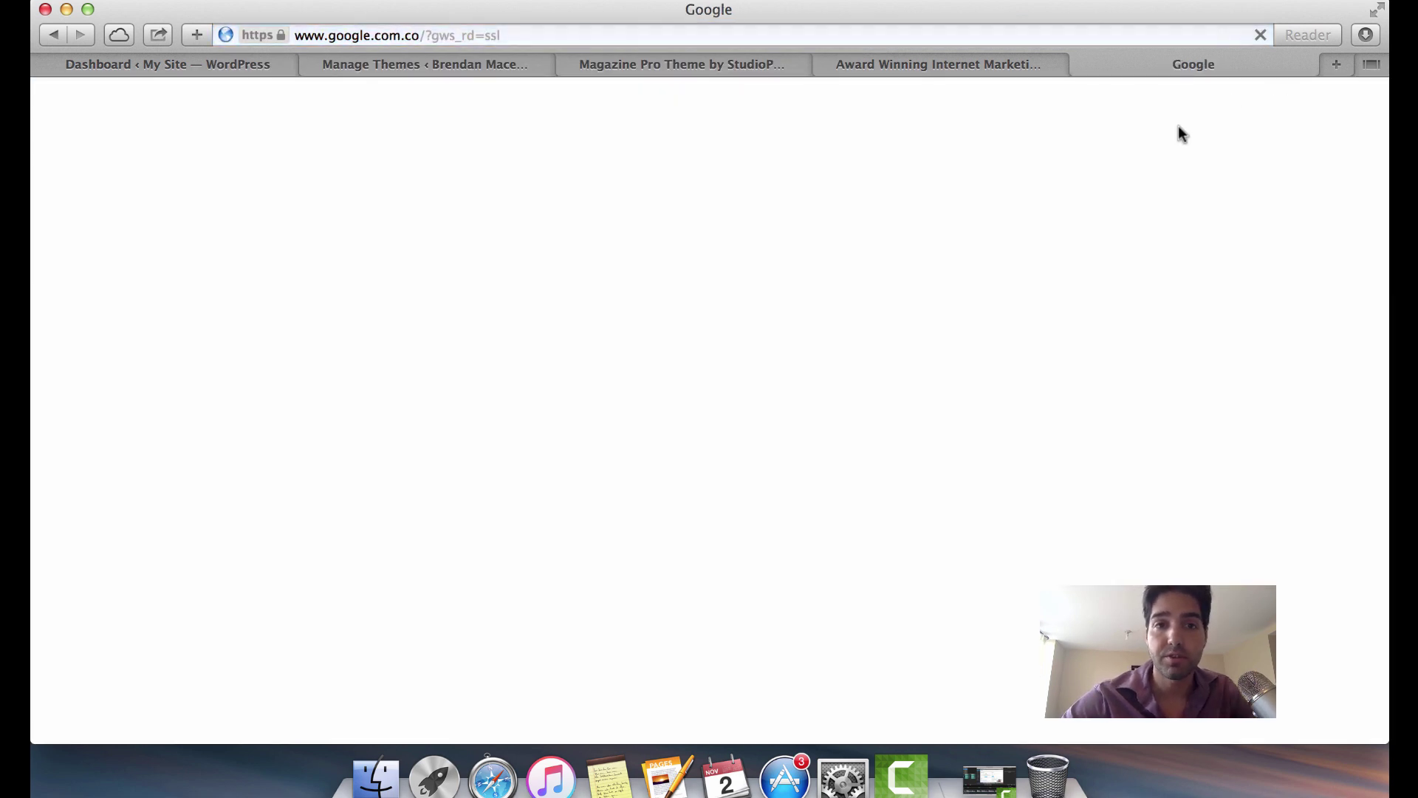
- Search Google for "what wordpress theme is that" and open the What WordPress Theme Is That? site from the results
{"action": "type", "text": "what "}
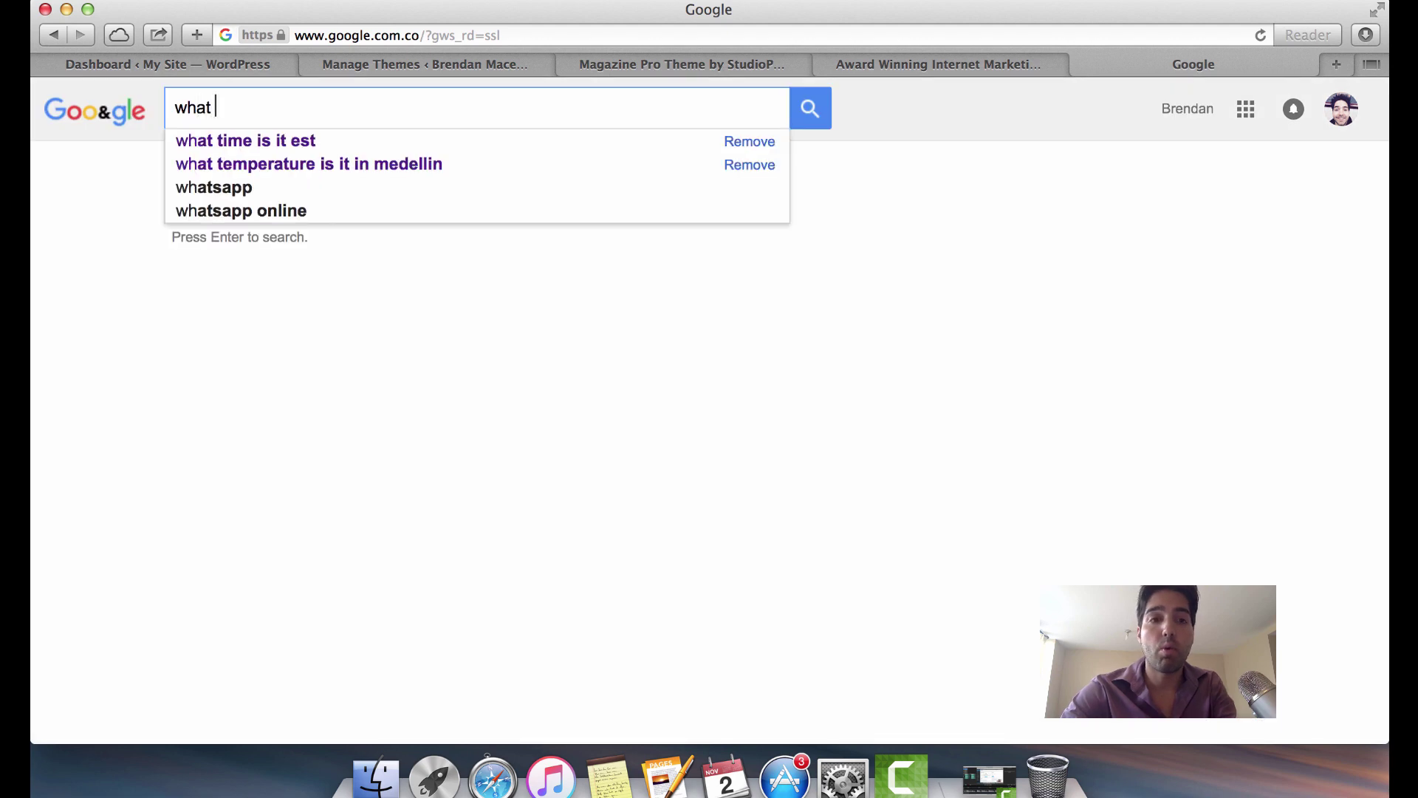
{"action": "type", "text": "wordpress thme"}
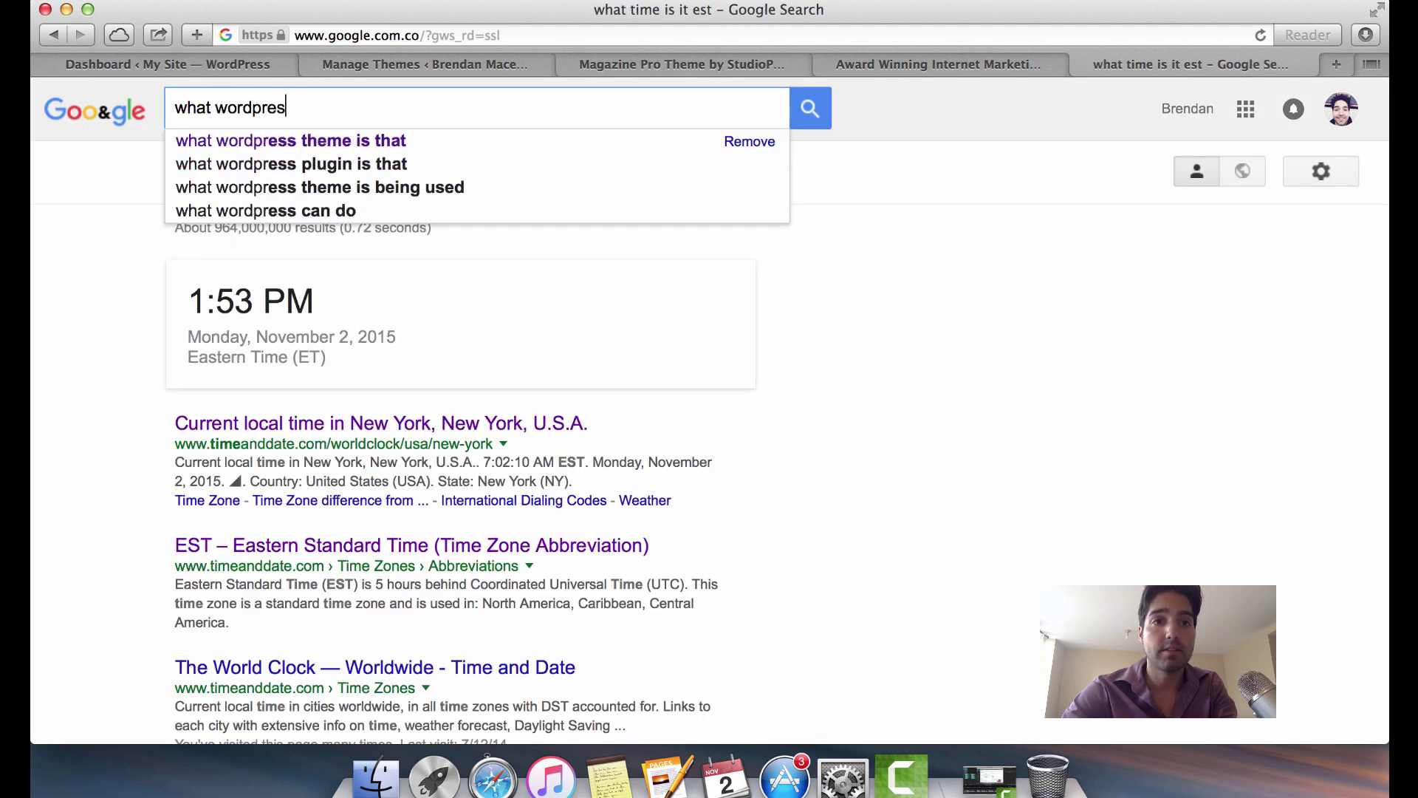
{"action": "key", "text": "BackSpace"}
{"action": "key", "text": "BackSpace"}
{"action": "type", "text": "eme is that"}
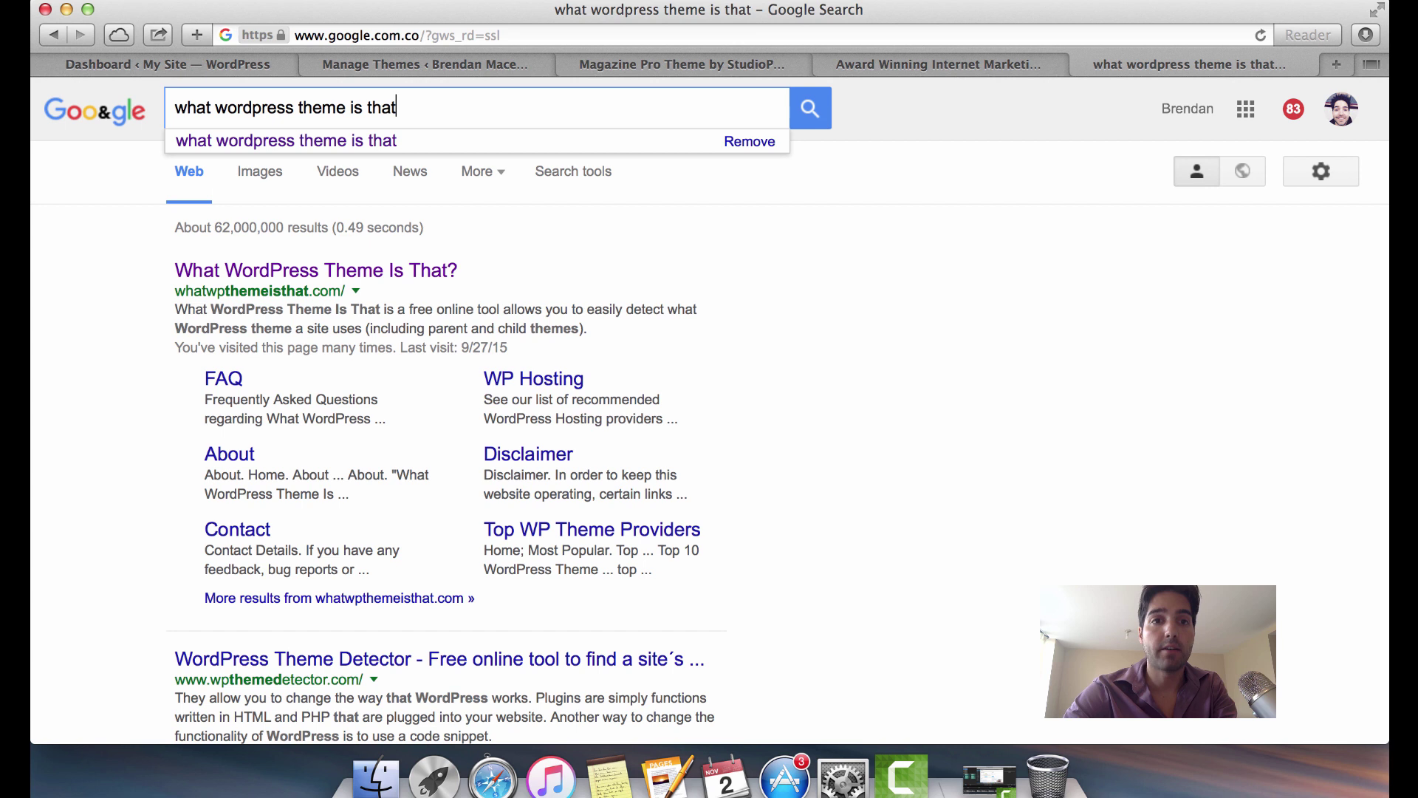
{"action": "key", "text": "Return"}
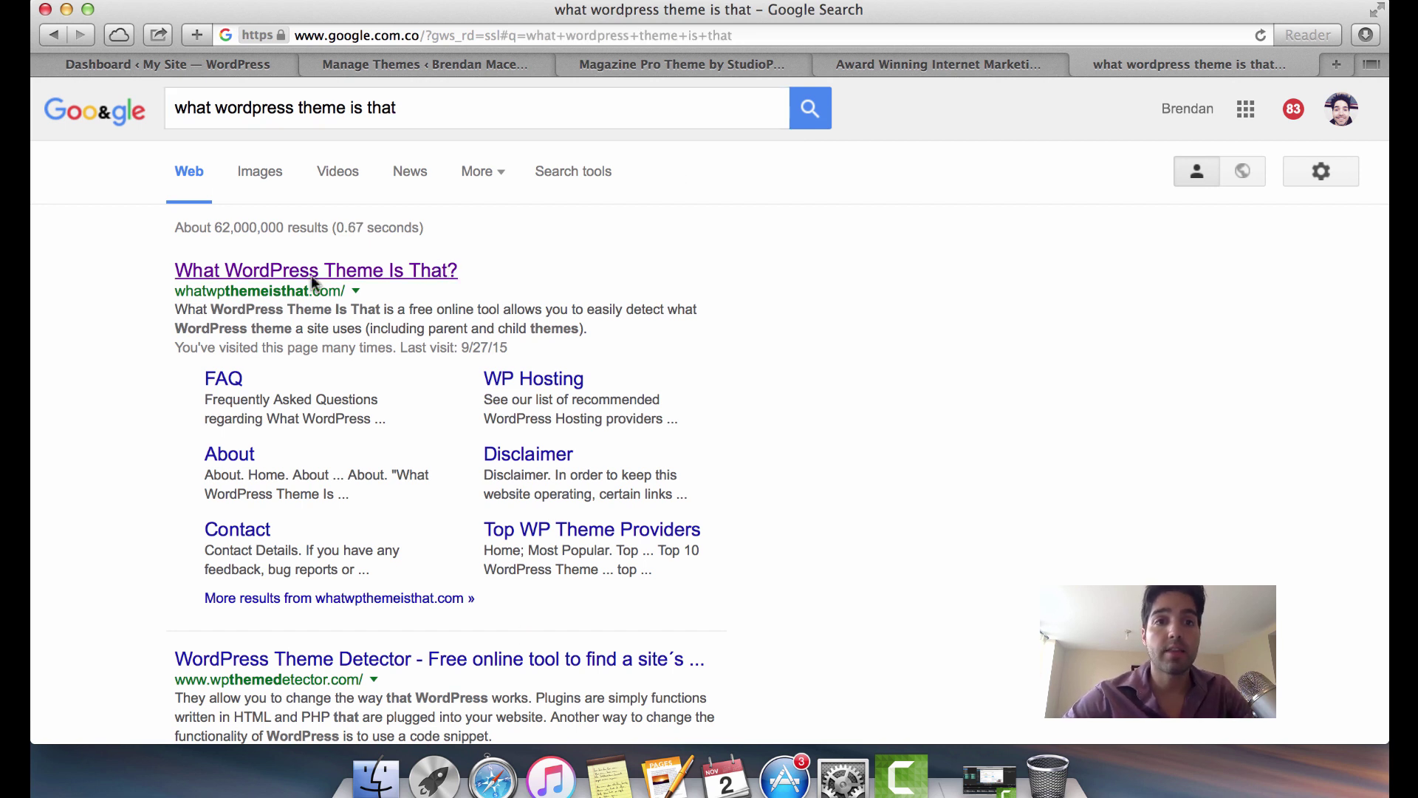
{"action": "left_click", "coordinate": [421, 273]}
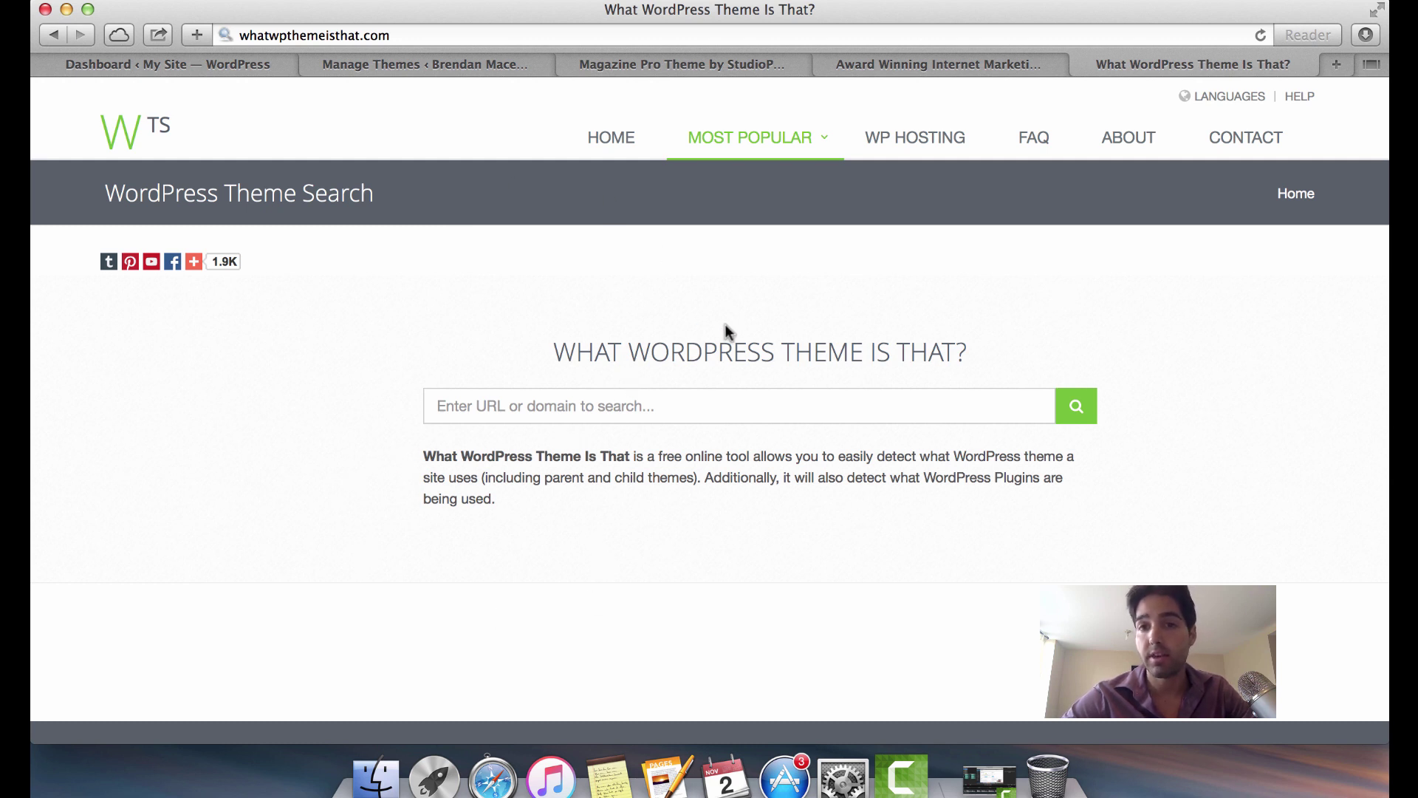
- Copy the address of the matthewwoodward.co.uk blog from its open page and look it up in the theme detector
{"action": "left_click", "coordinate": [907, 65]}
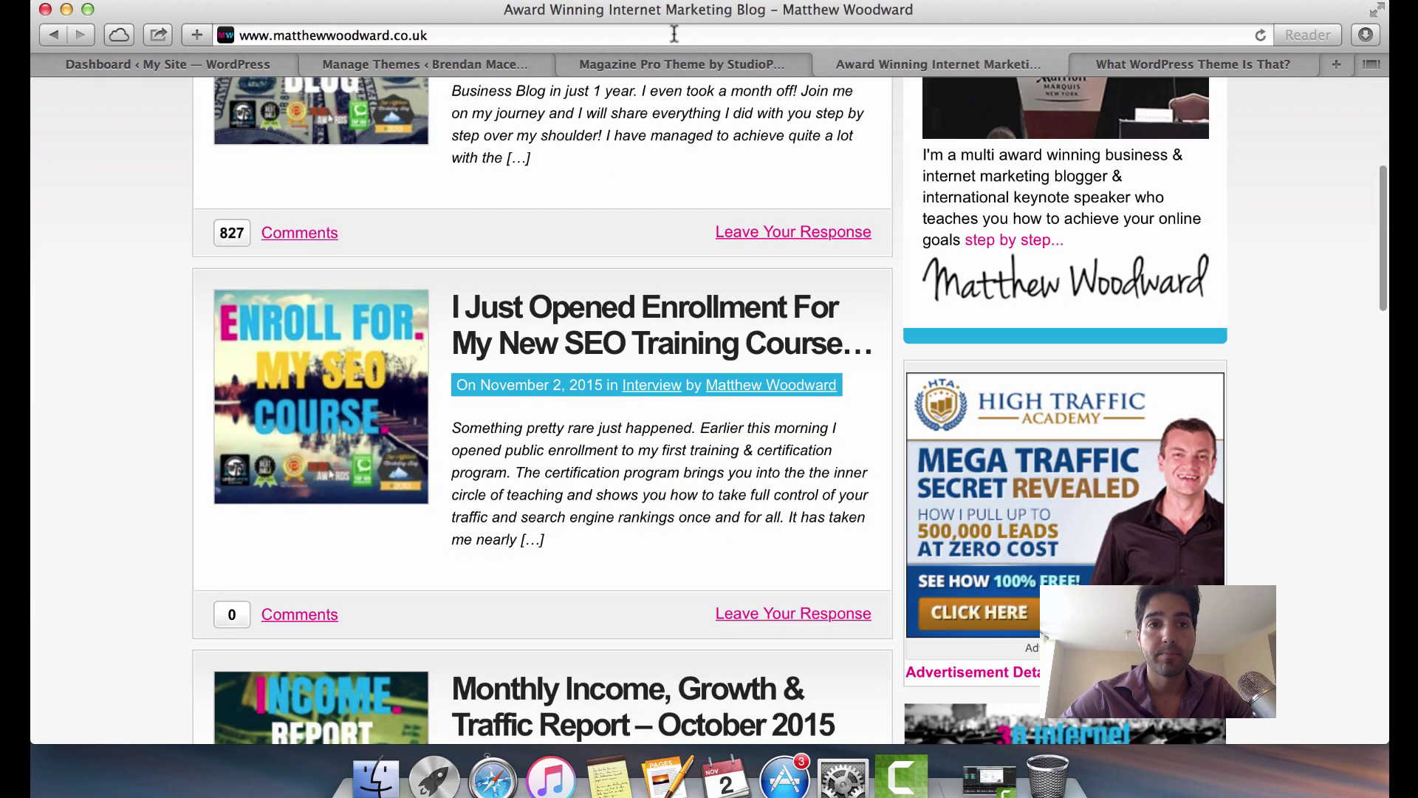
{"action": "left_click", "coordinate": [666, 34]}
{"action": "key", "text": "super+c"}
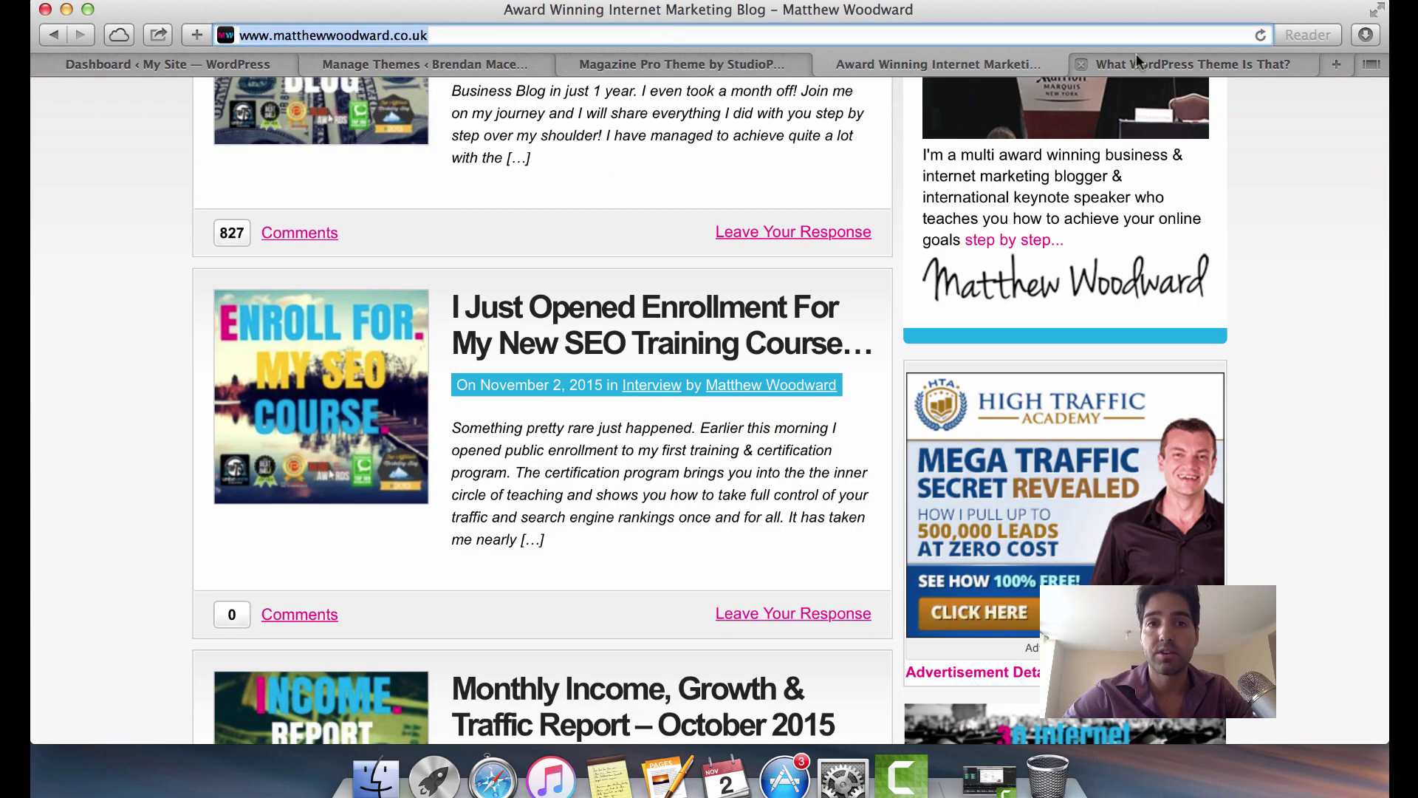
{"action": "left_click", "coordinate": [1191, 67]}
{"action": "left_click", "coordinate": [634, 410]}
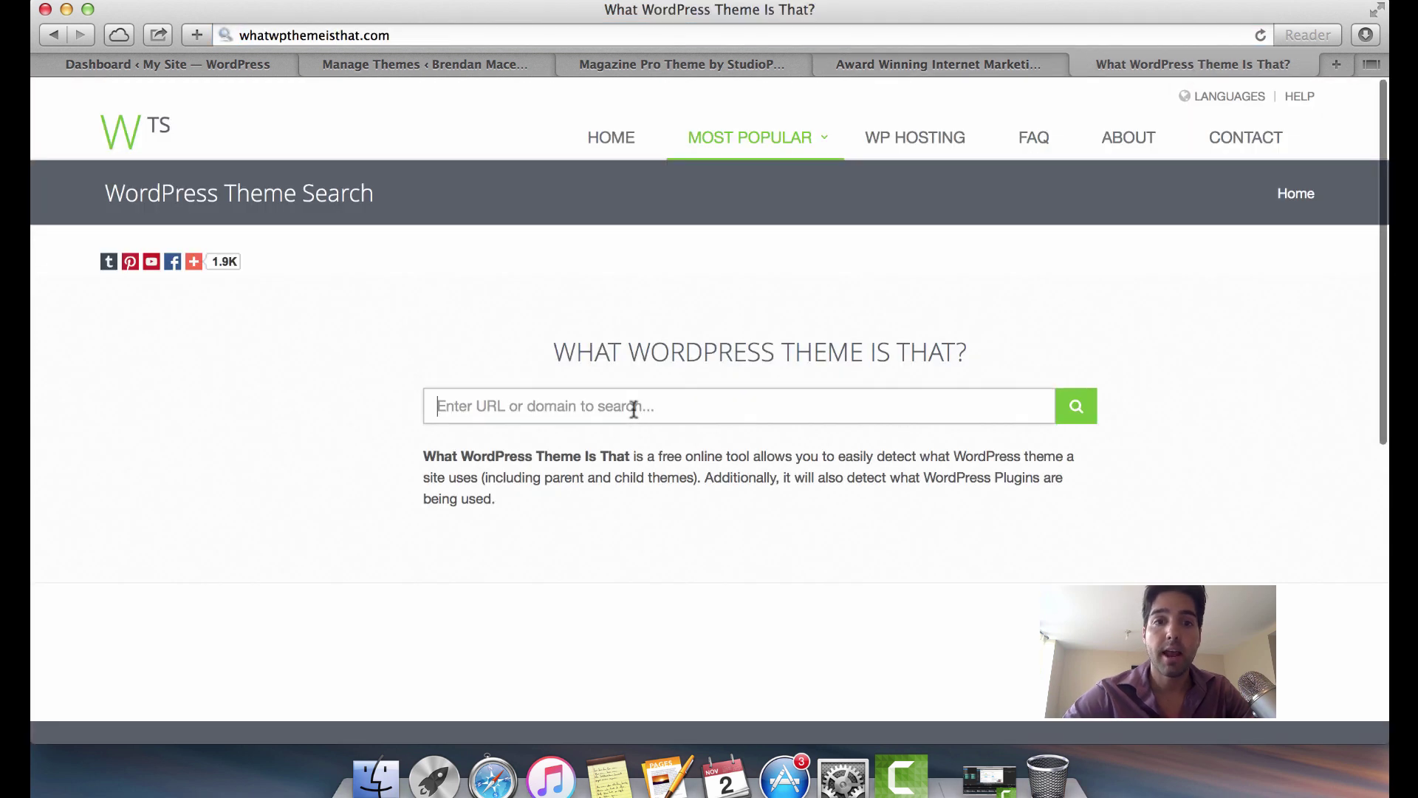
{"action": "key", "text": "super+v"}
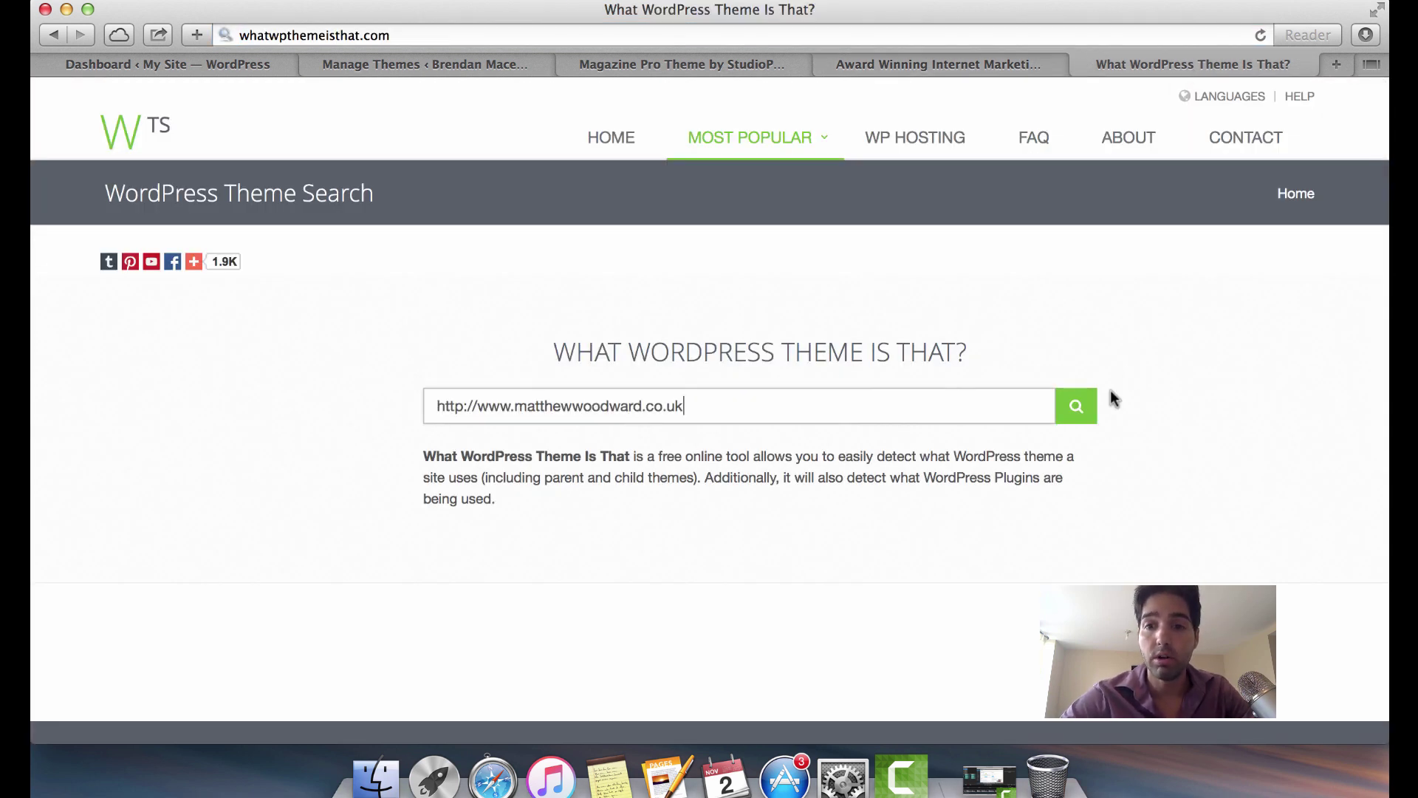
{"action": "left_click", "coordinate": [1091, 408]}
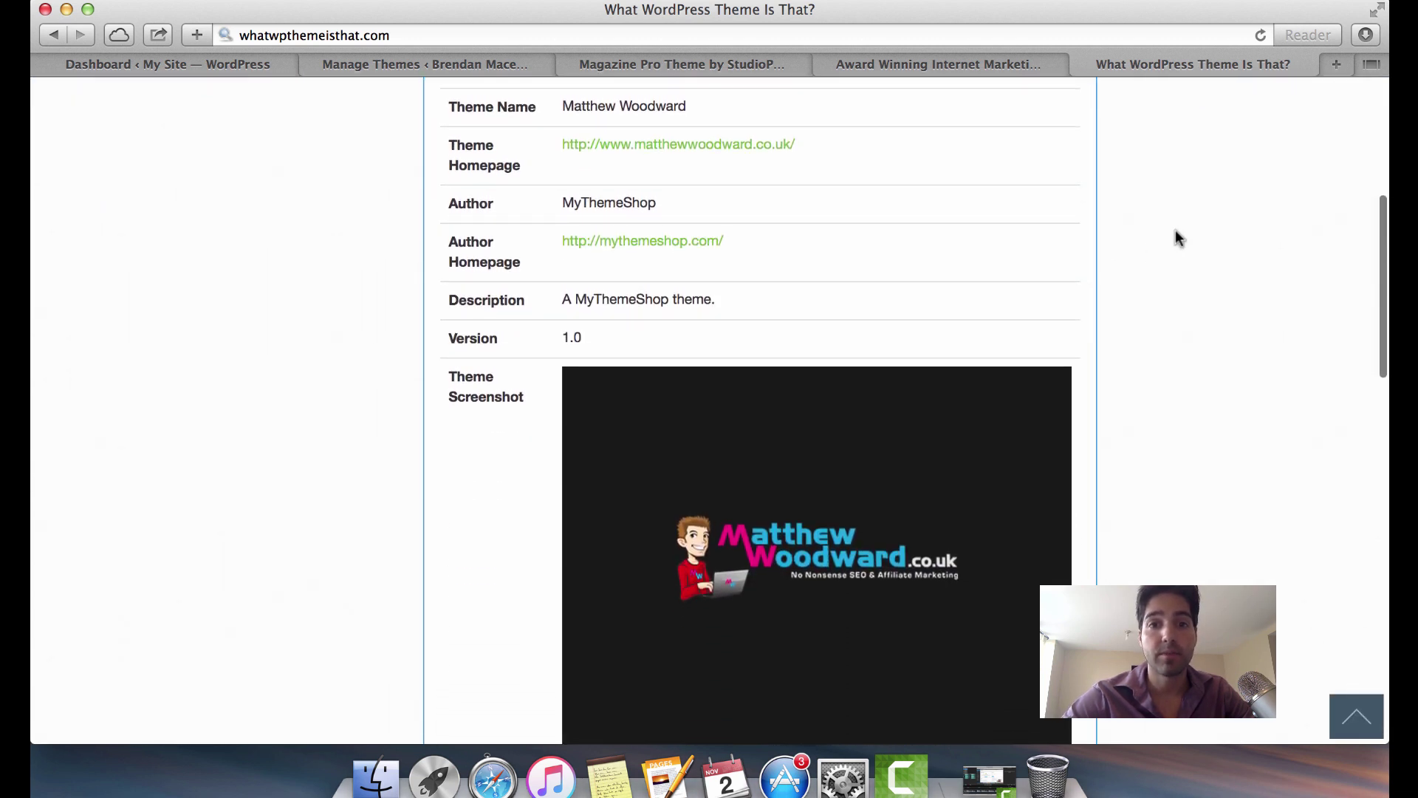
- Examine the detected theme details, author, screenshot and WordPress plugins for matthewwoodward.co.uk
{"action": "scroll", "coordinate": [1179, 238], "scroll_direction": "up", "scroll_amount": 2}
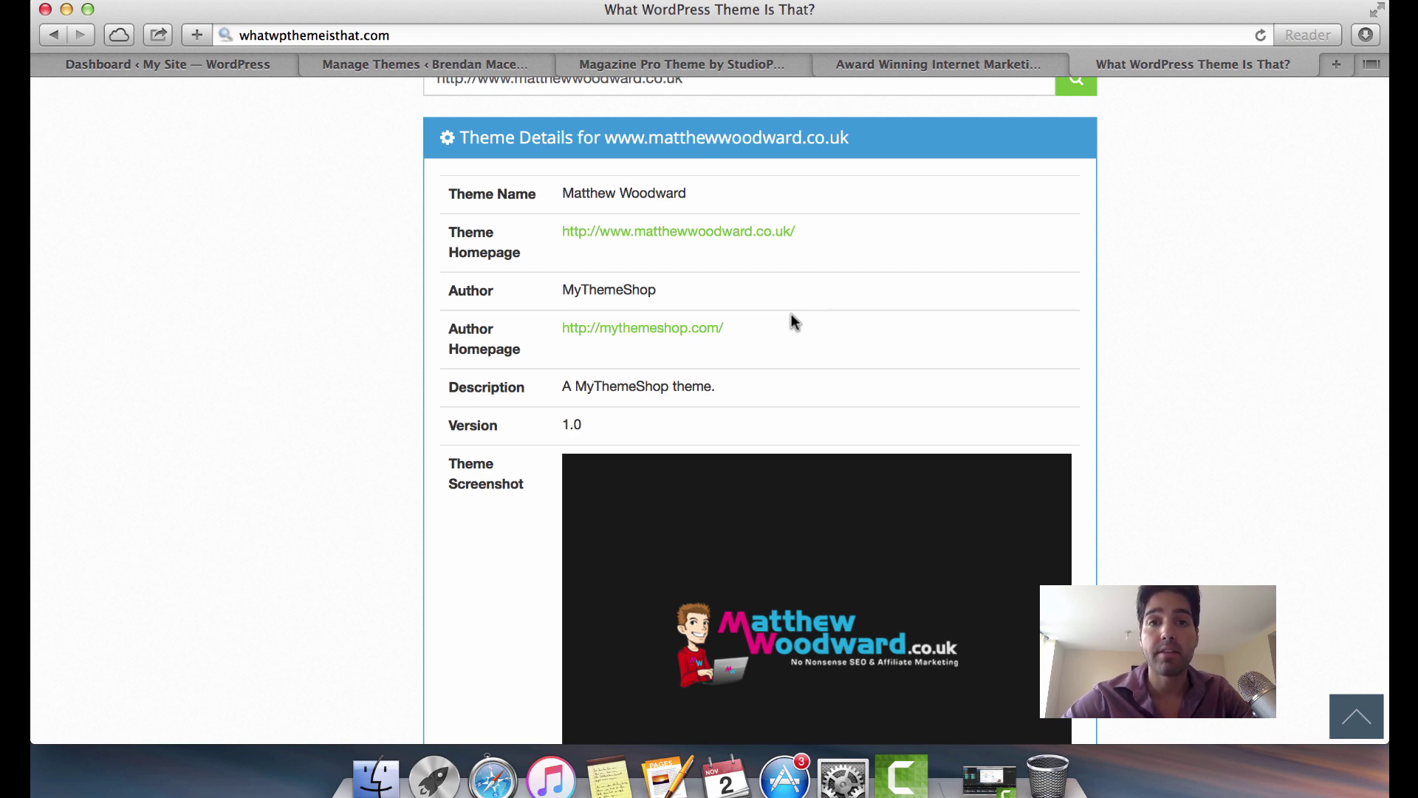
{"action": "scroll", "coordinate": [791, 317], "scroll_direction": "down", "scroll_amount": 10}
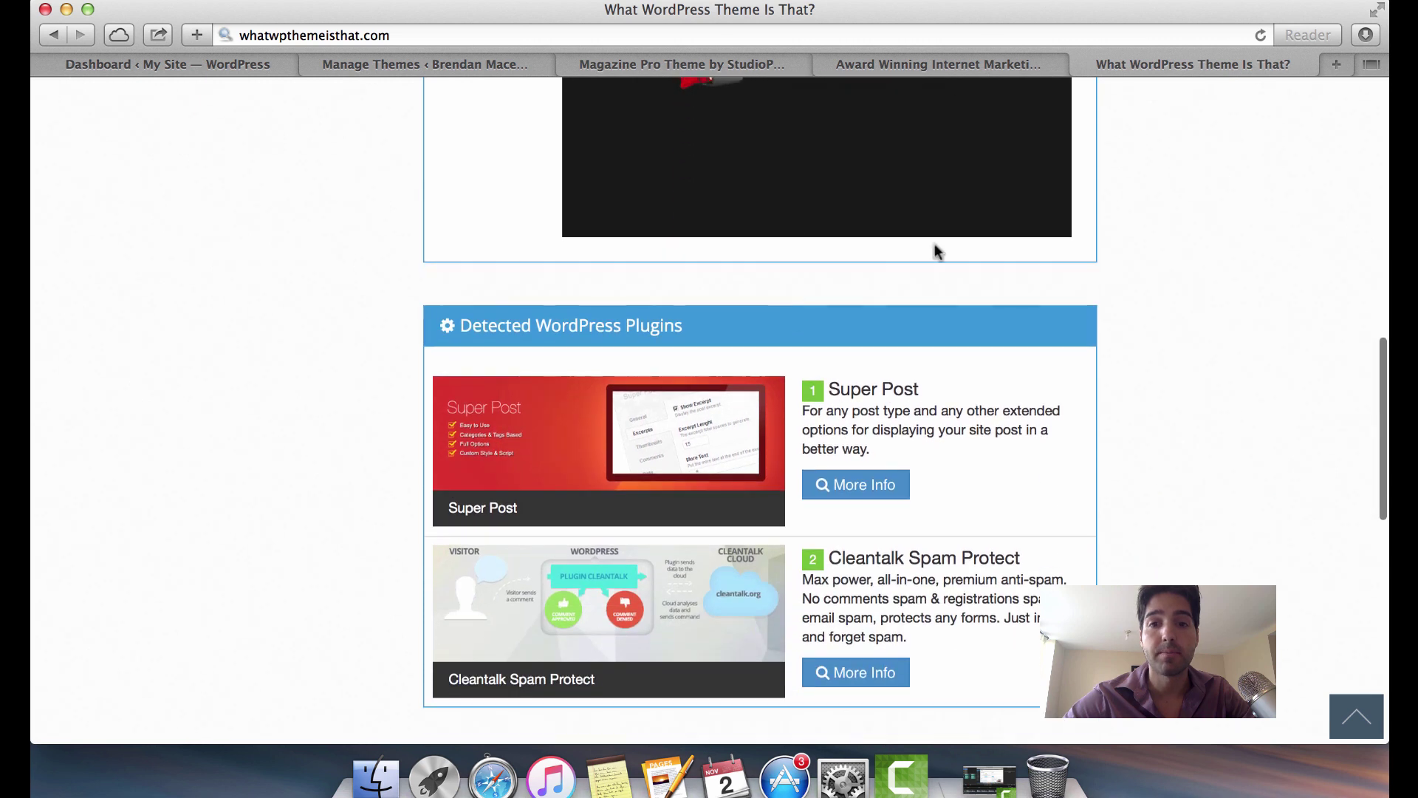
{"action": "scroll", "coordinate": [1123, 238], "scroll_direction": "up", "scroll_amount": 9}
{"action": "scroll", "coordinate": [1124, 238], "scroll_direction": "down", "scroll_amount": 3}
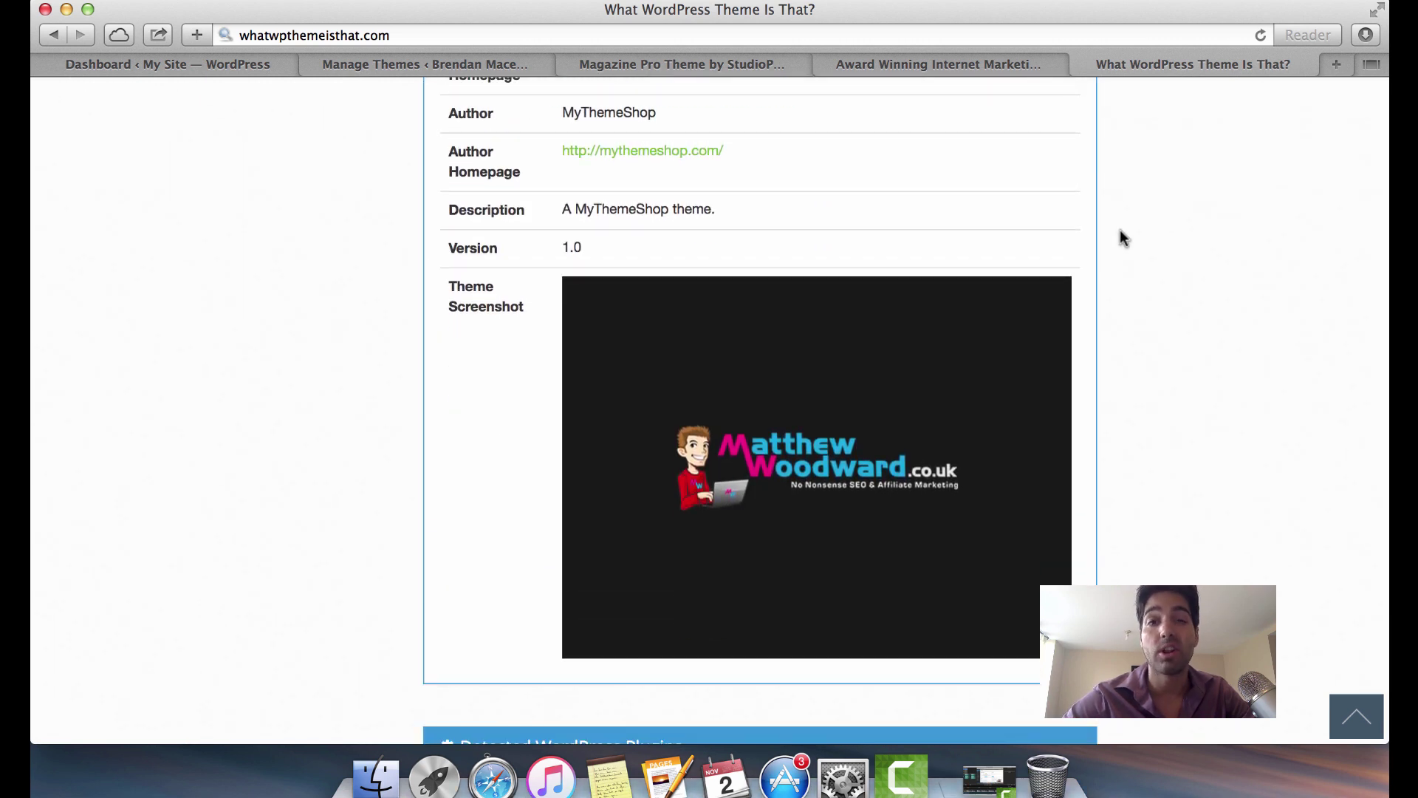
{"action": "scroll", "coordinate": [1119, 235], "scroll_direction": "down", "scroll_amount": 10}
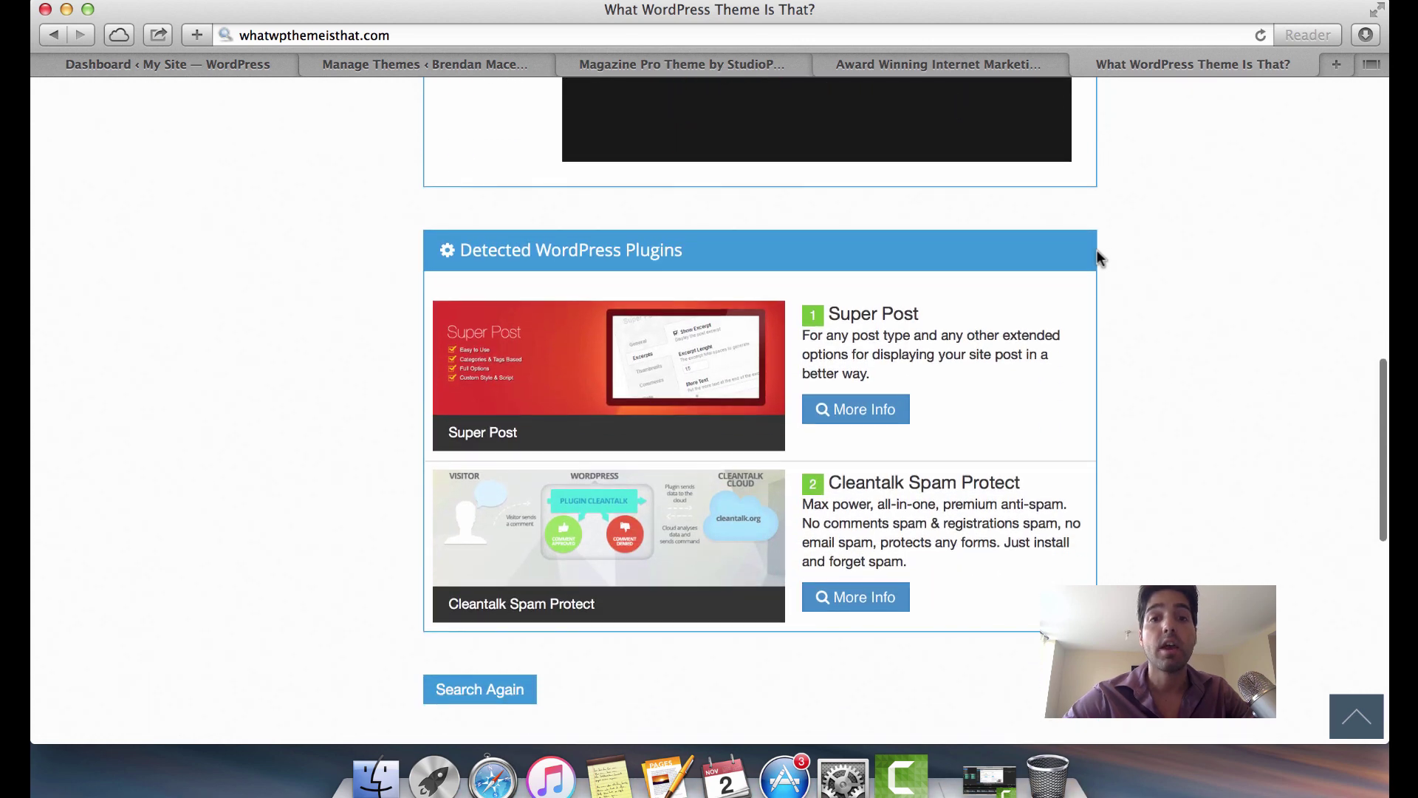
{"action": "scroll", "coordinate": [1075, 327], "scroll_direction": "down", "scroll_amount": 5}
{"action": "scroll", "coordinate": [1075, 327], "scroll_direction": "up", "scroll_amount": 8}
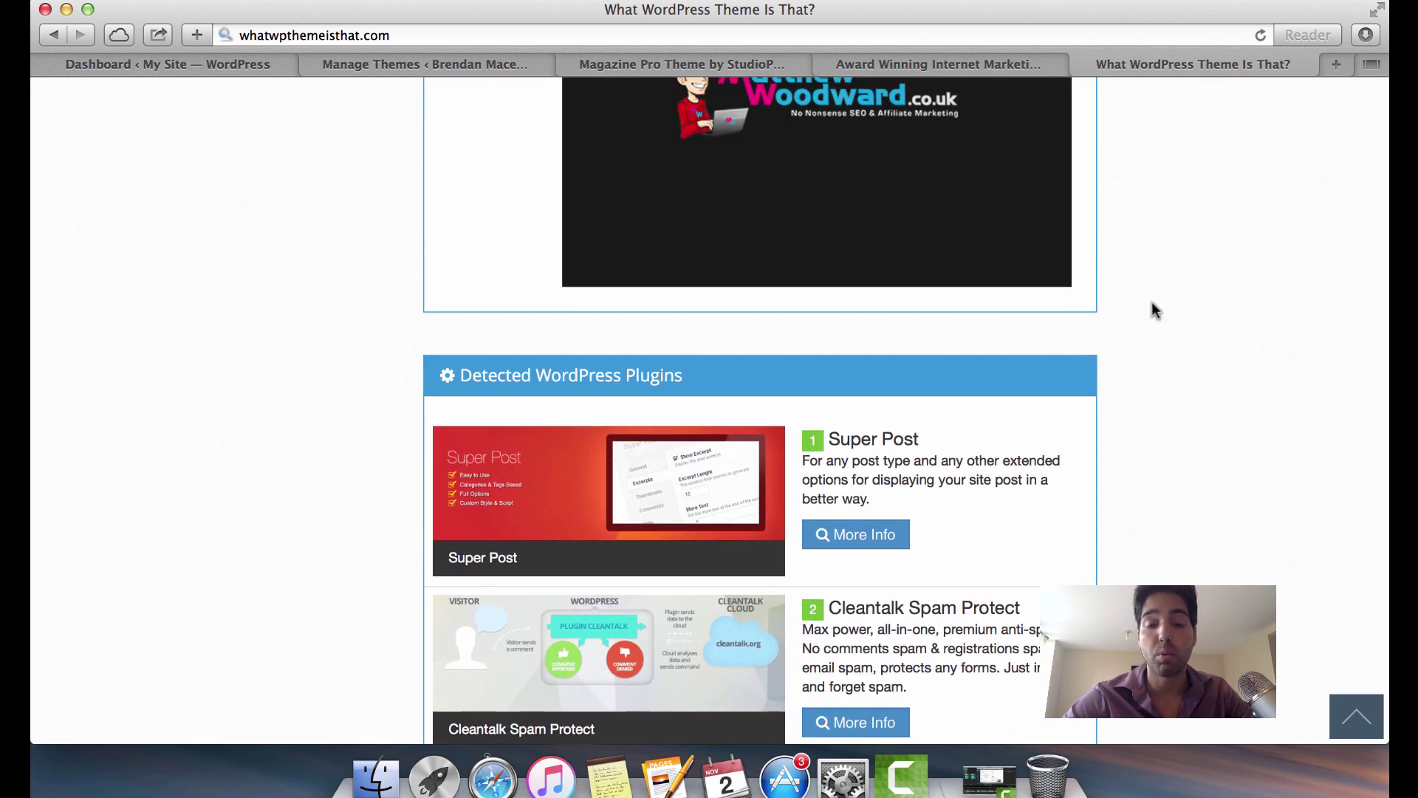
{"action": "scroll", "coordinate": [1152, 309], "scroll_direction": "down", "scroll_amount": 3}
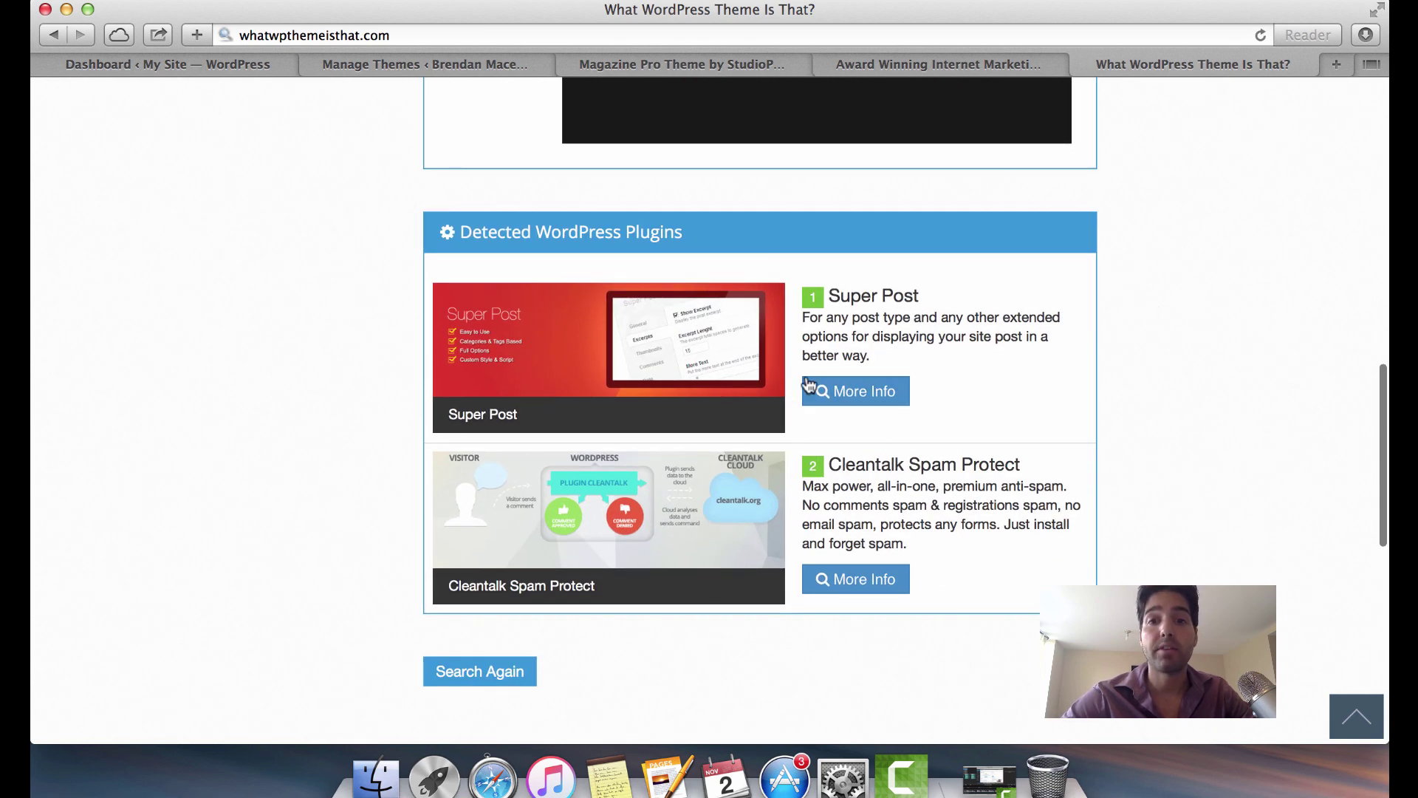
{"action": "scroll", "coordinate": [1204, 355], "scroll_direction": "up", "scroll_amount": 15}
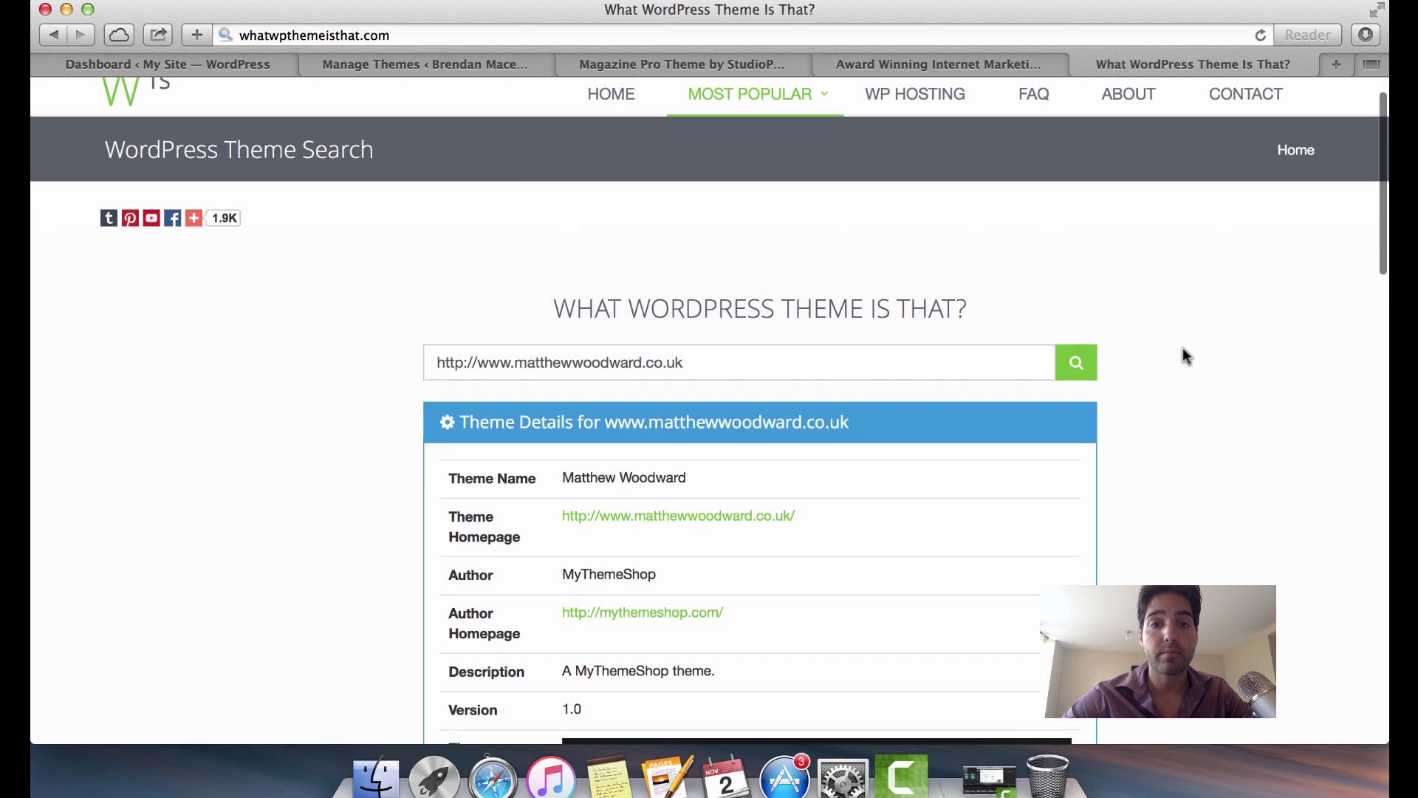
{"action": "left_click_drag", "start_coordinate": [844, 356], "coordinate": [515, 358]}
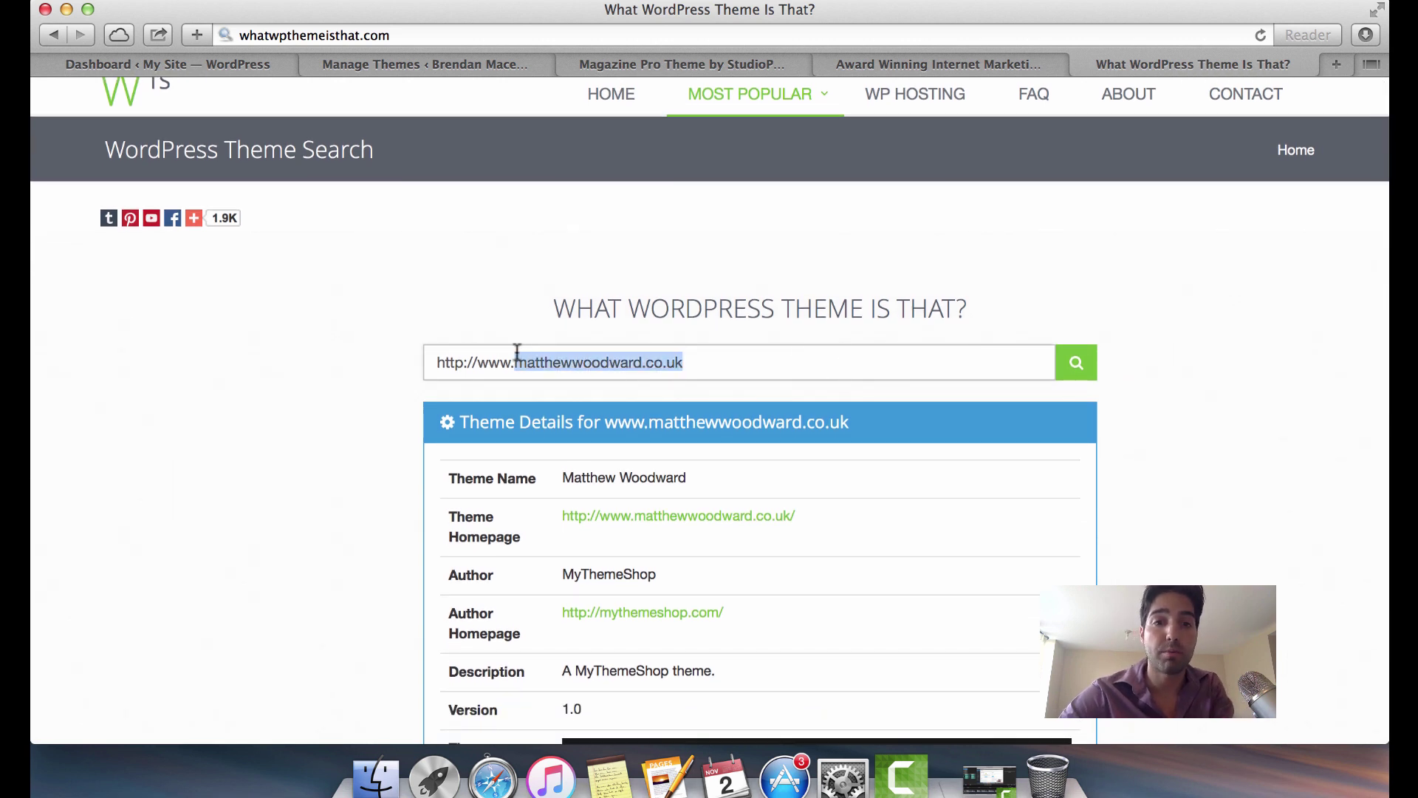
{"action": "type", "text": "brendanmace."}
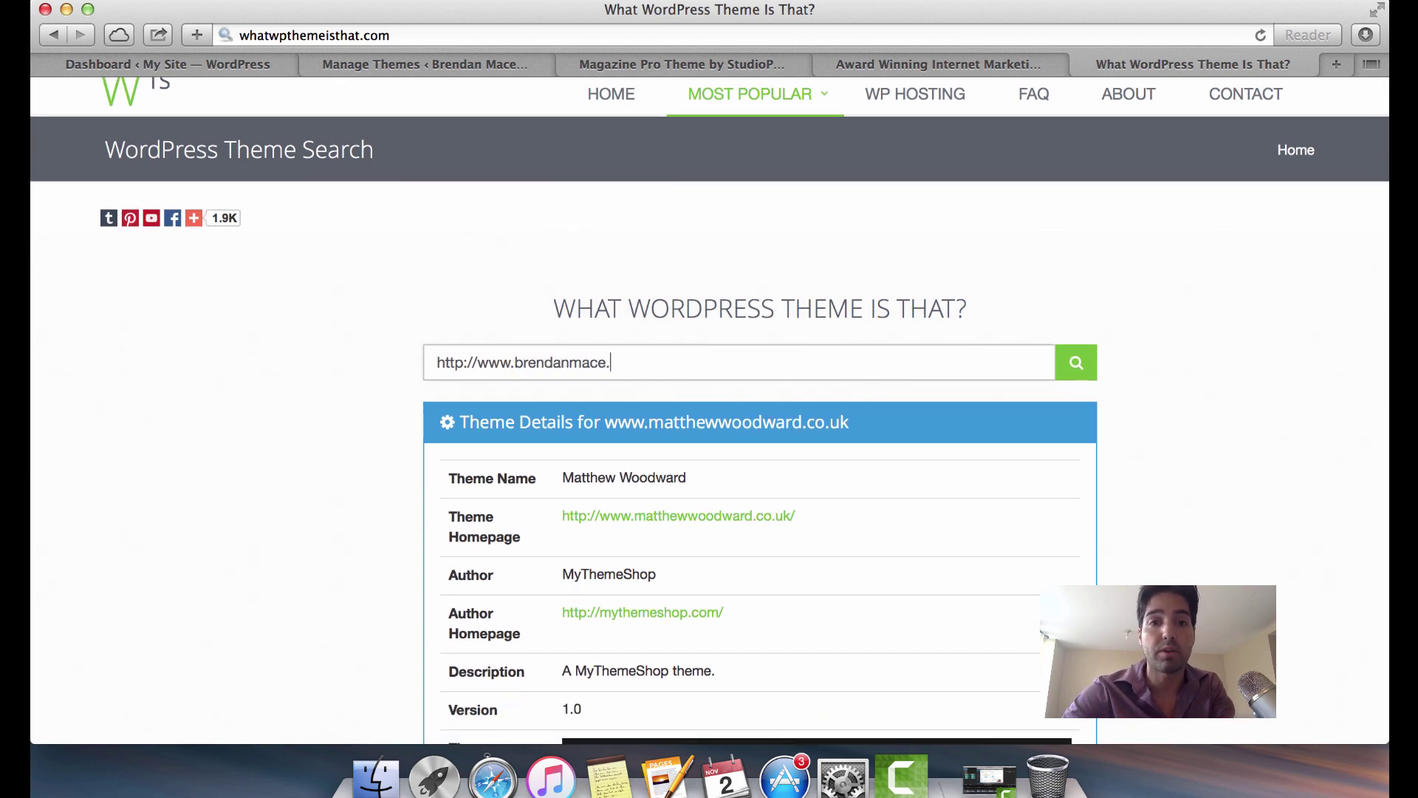
{"action": "type", "text": "com"}
{"action": "key", "text": "Return"}
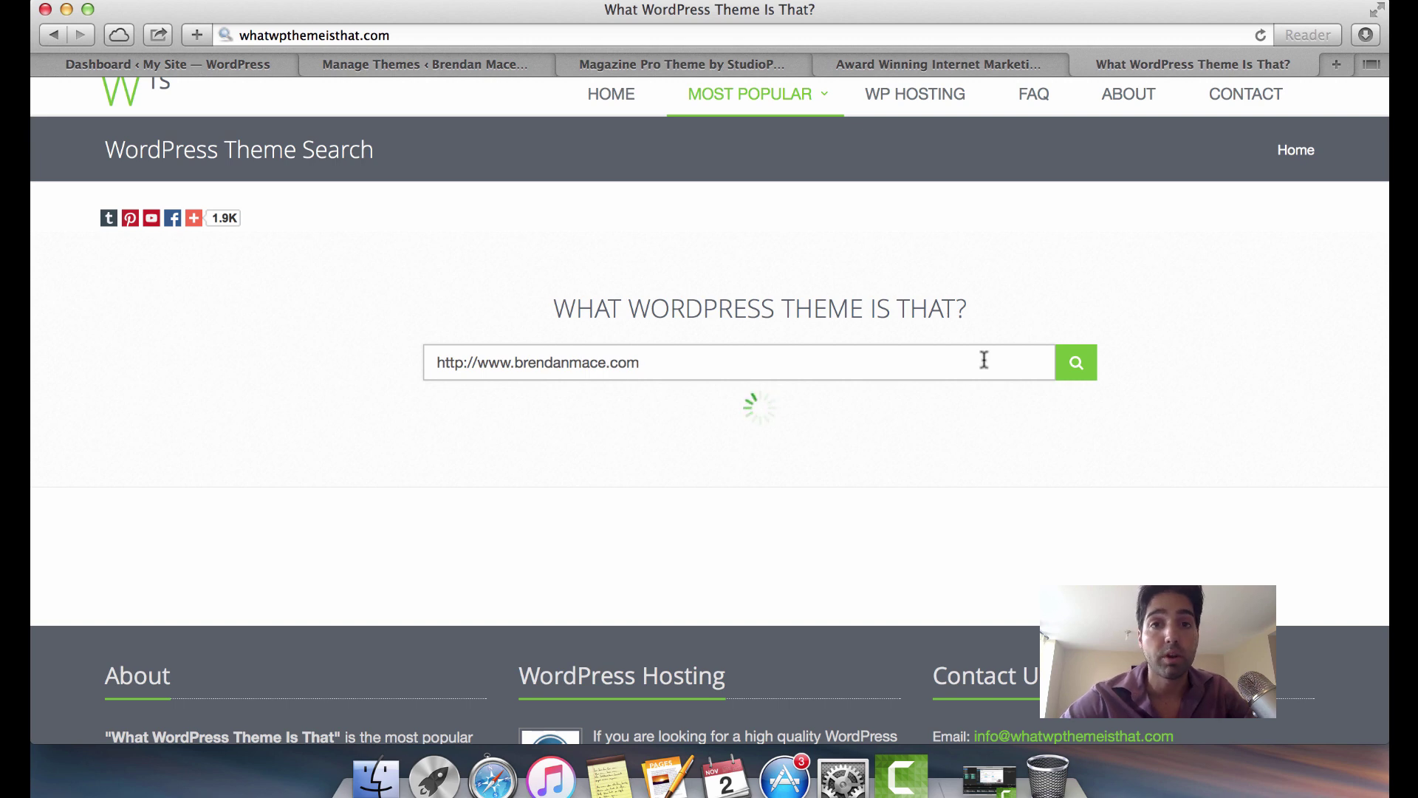
- Examine the detected theme name and the list of detected WordPress plugins for brendanmace.com
{"action": "scroll", "coordinate": [1154, 362], "scroll_direction": "down", "scroll_amount": 5}
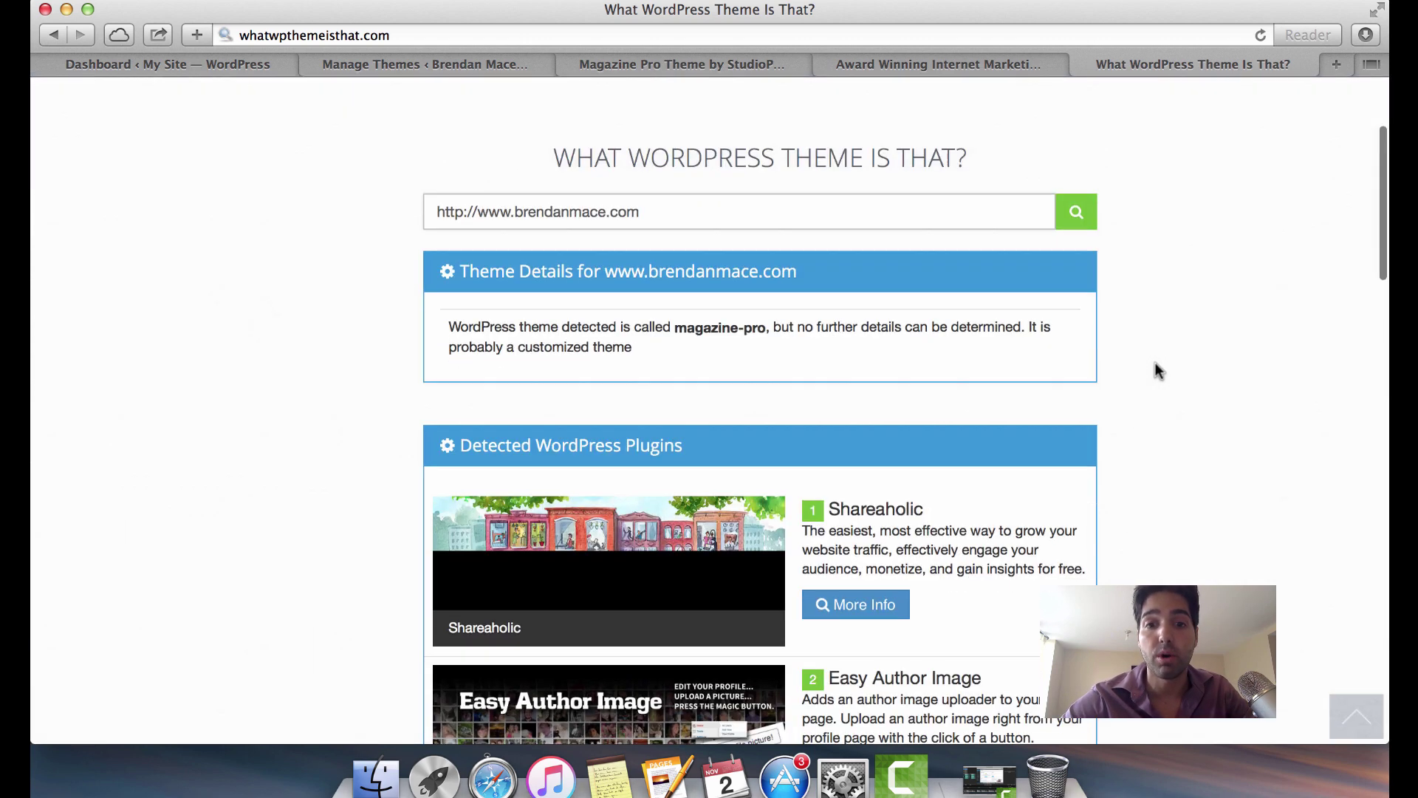
{"action": "scroll", "coordinate": [1124, 288], "scroll_direction": "up", "scroll_amount": 3}
{"action": "scroll", "coordinate": [1124, 283], "scroll_direction": "up", "scroll_amount": 3}
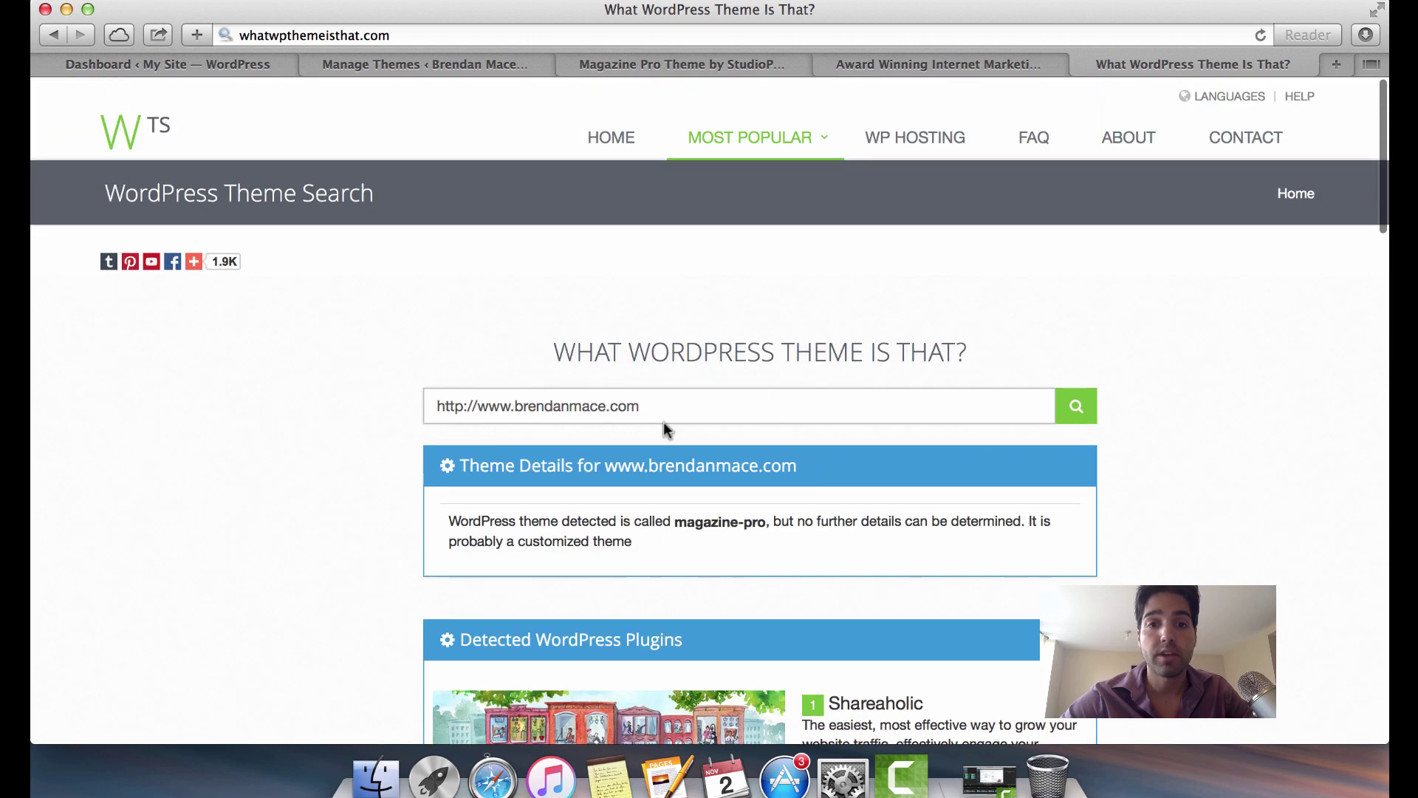
{"action": "scroll", "coordinate": [800, 476], "scroll_direction": "down", "scroll_amount": 3}
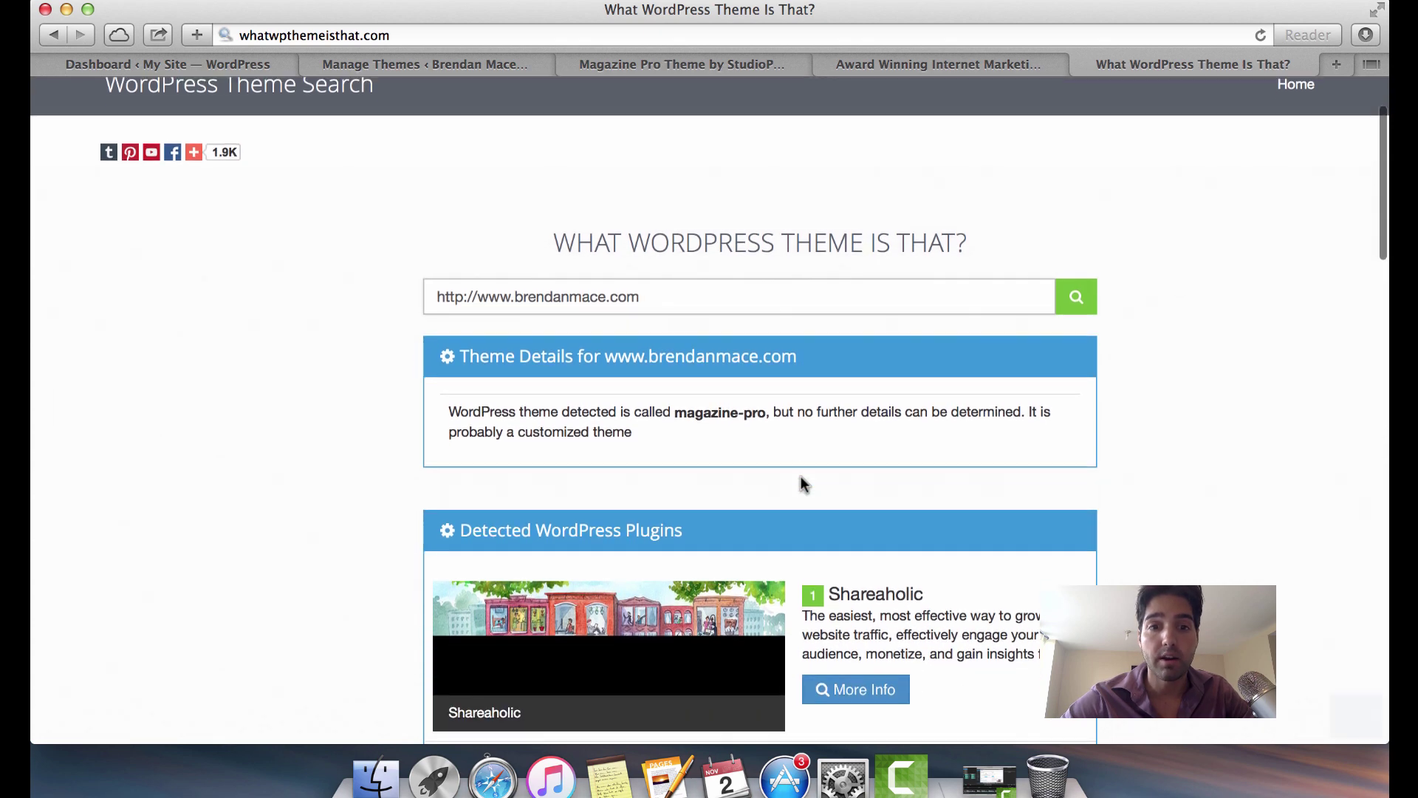
{"action": "left_click_drag", "start_coordinate": [486, 416], "coordinate": [738, 410]}
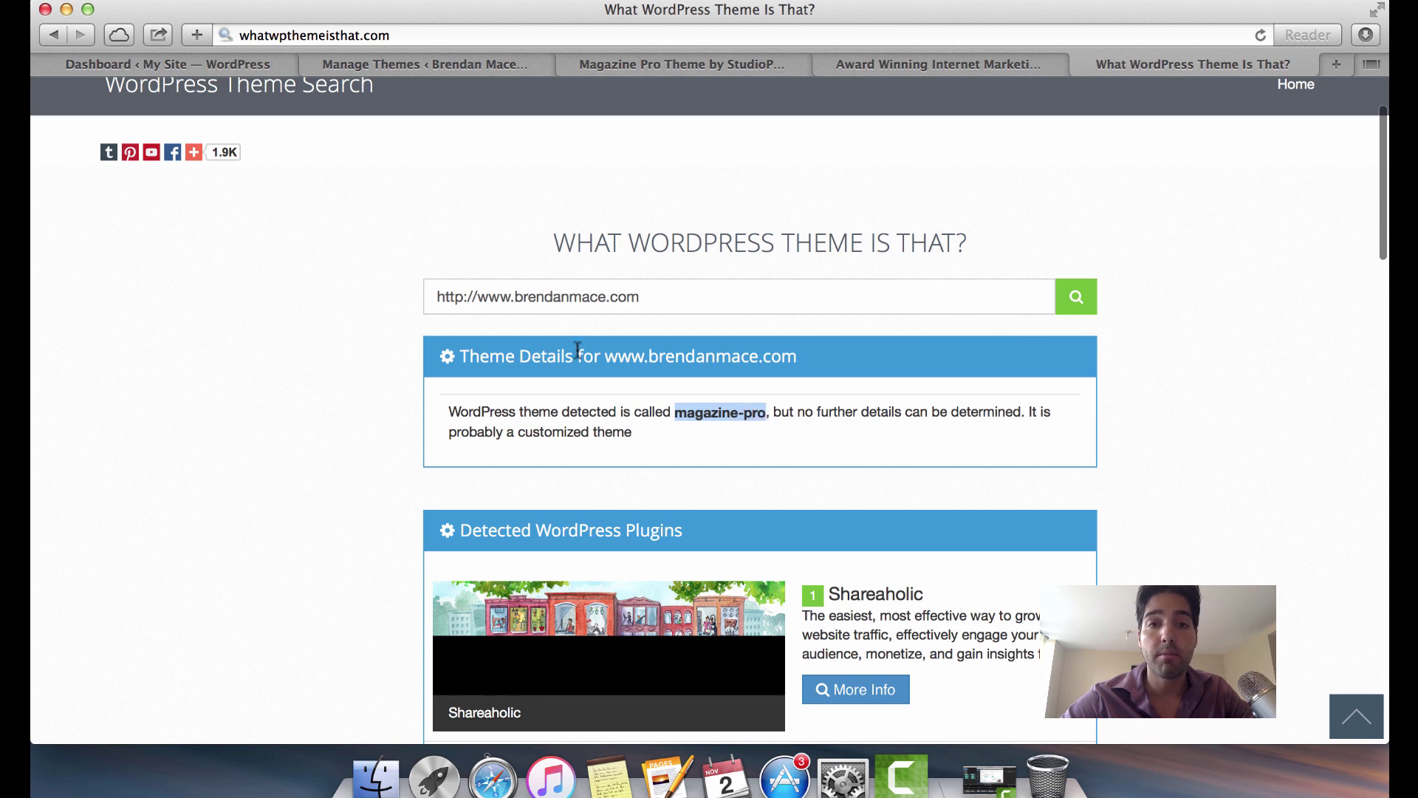
{"action": "scroll", "coordinate": [813, 475], "scroll_direction": "down", "scroll_amount": 10}
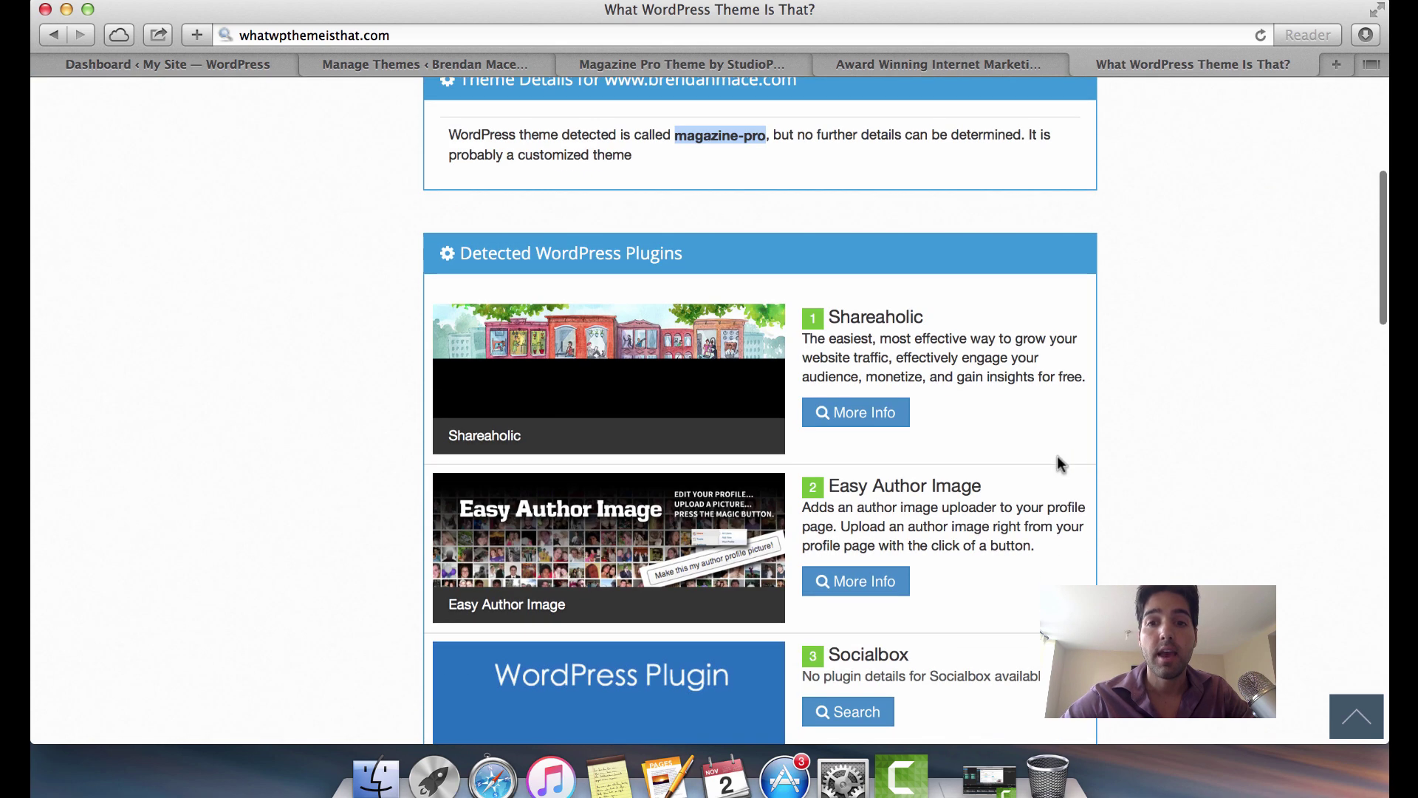
{"action": "scroll", "coordinate": [1167, 429], "scroll_direction": "down", "scroll_amount": 8}
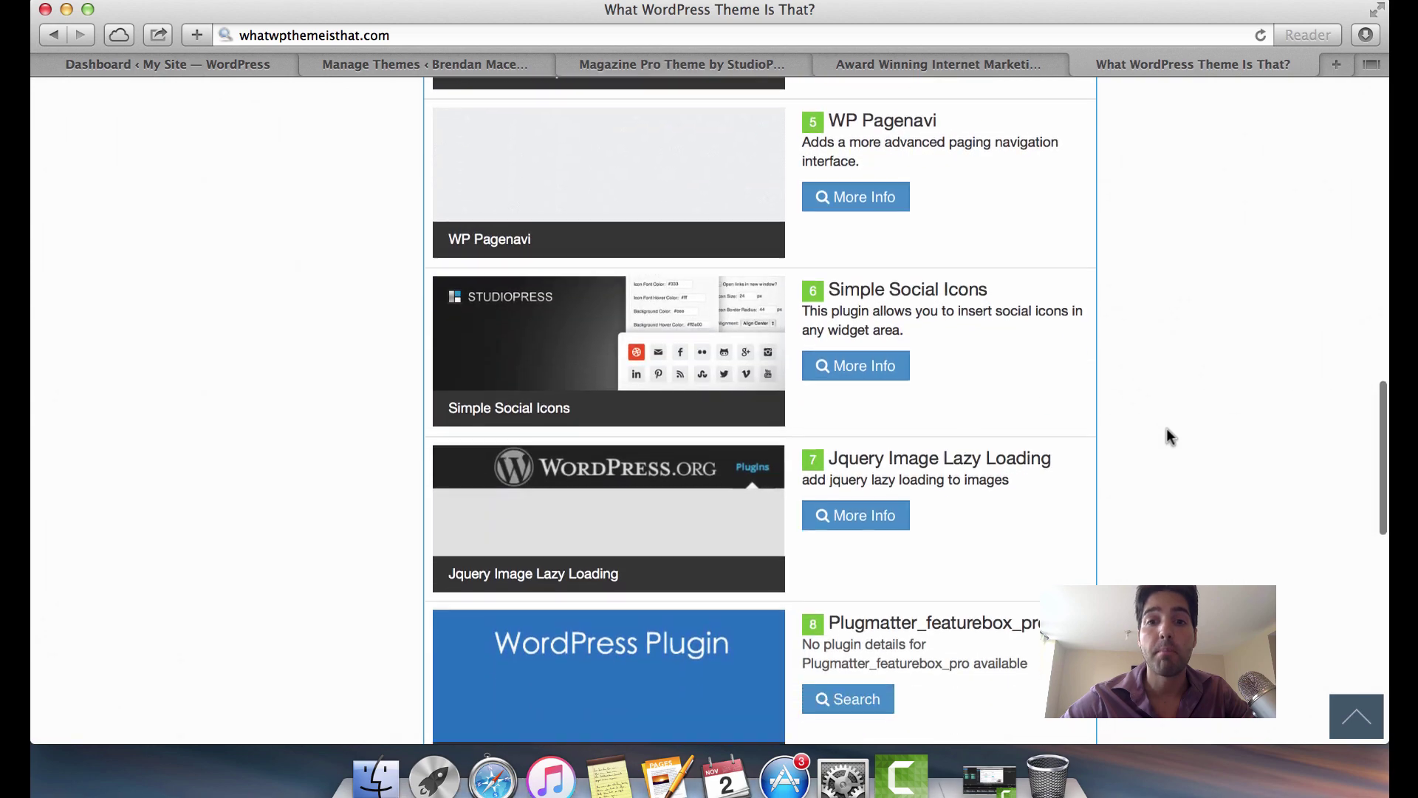
{"action": "scroll", "coordinate": [1166, 430], "scroll_direction": "up", "scroll_amount": 3}
{"action": "scroll", "coordinate": [1167, 428], "scroll_direction": "up", "scroll_amount": 9}
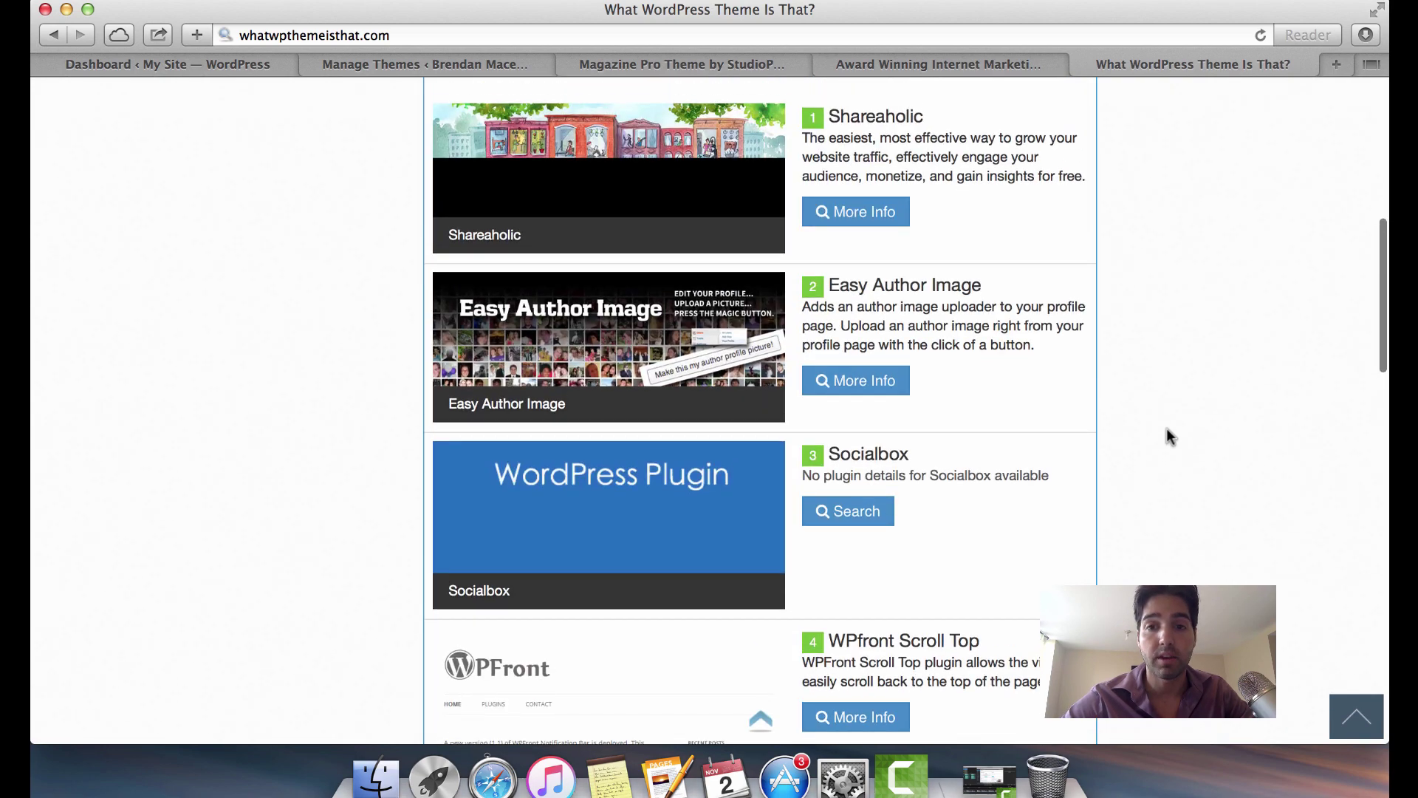
{"action": "scroll", "coordinate": [1032, 307], "scroll_direction": "up", "scroll_amount": 2}
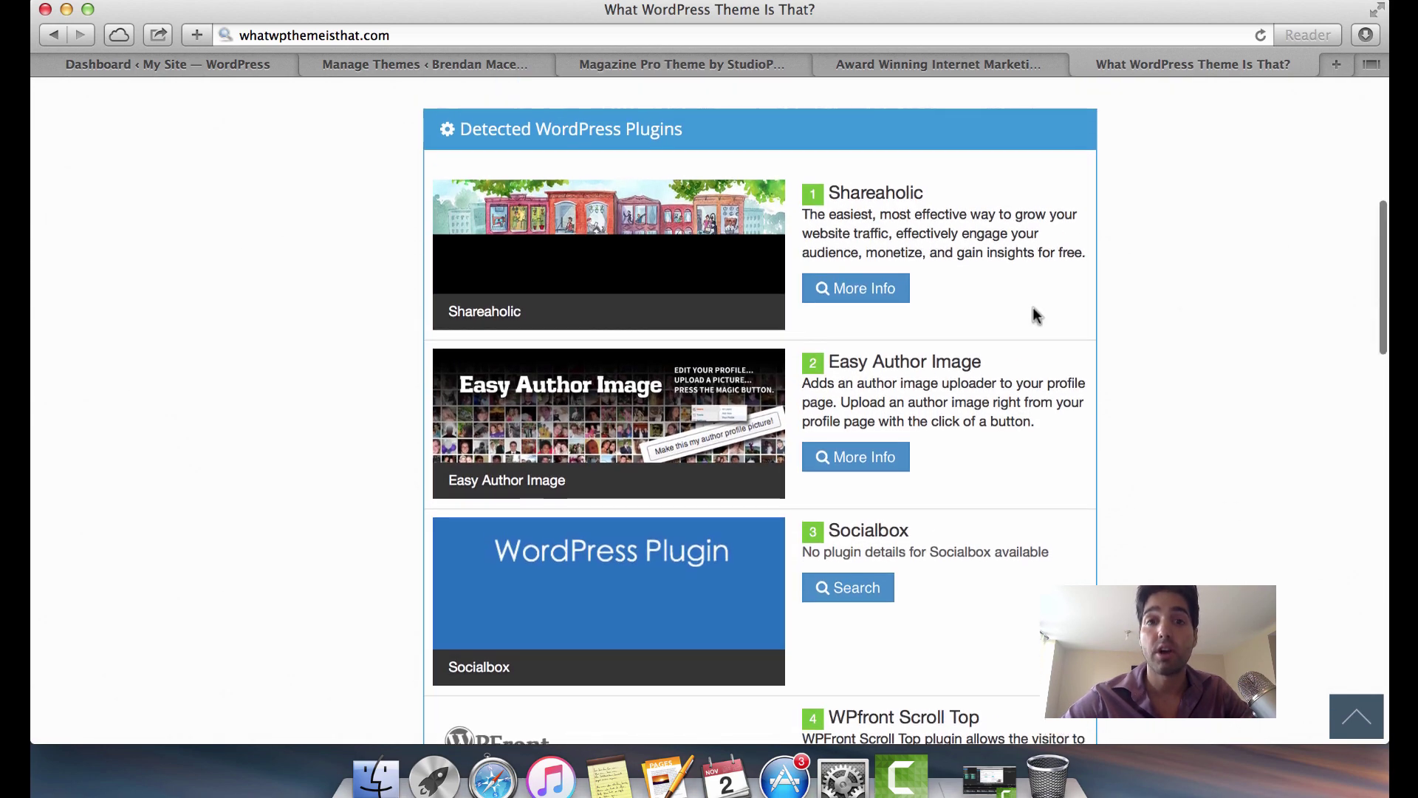
- Open the brendanmace.com blog's home page and examine the social sharing bar and the follower counter widget in its sidebar
{"action": "left_click", "coordinate": [424, 64]}
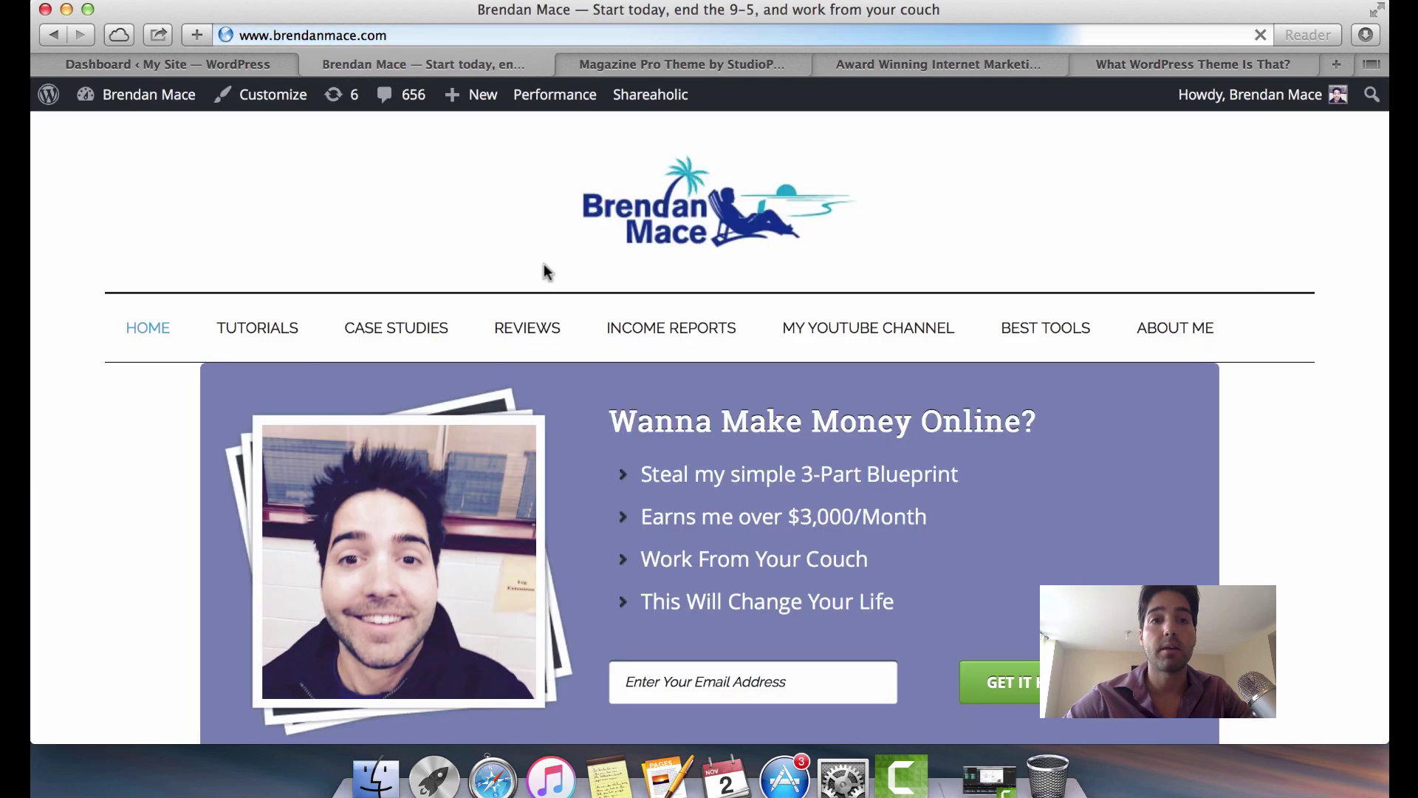
{"action": "scroll", "coordinate": [943, 437], "scroll_direction": "down", "scroll_amount": 10}
{"action": "scroll", "coordinate": [944, 436], "scroll_direction": "down", "scroll_amount": 4}
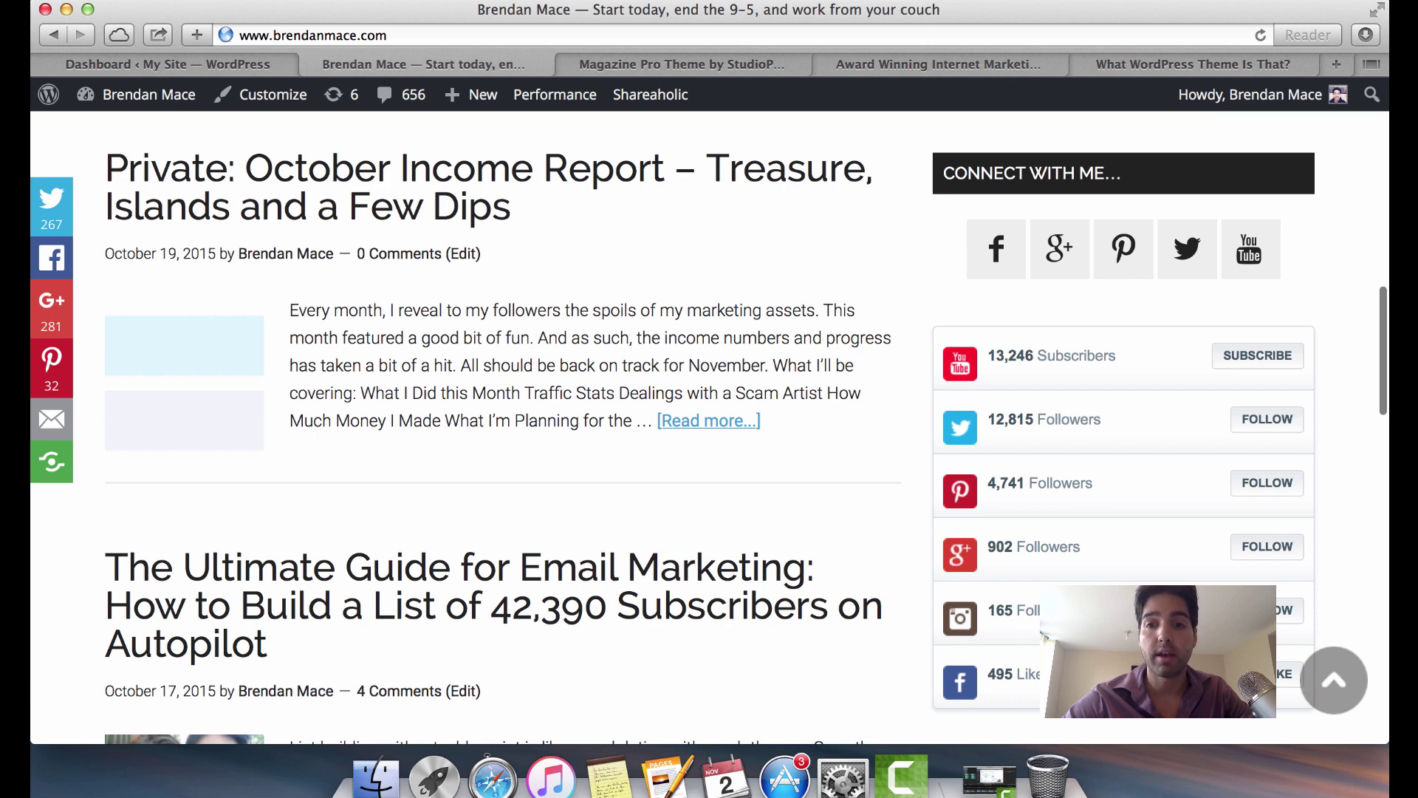
{"action": "scroll", "coordinate": [1108, 275], "scroll_direction": "down", "scroll_amount": 1}
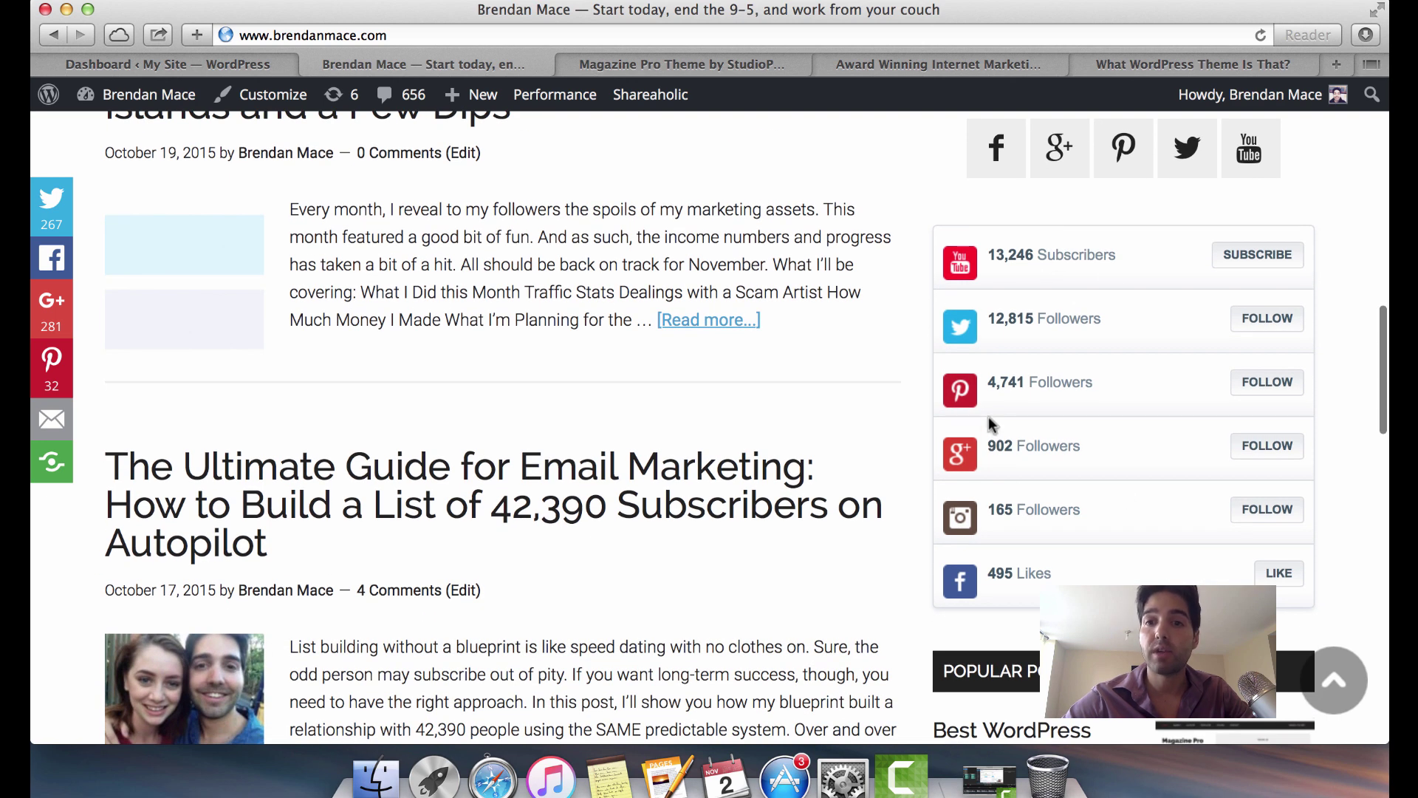
{"action": "left_click_drag", "start_coordinate": [988, 260], "coordinate": [1096, 254]}
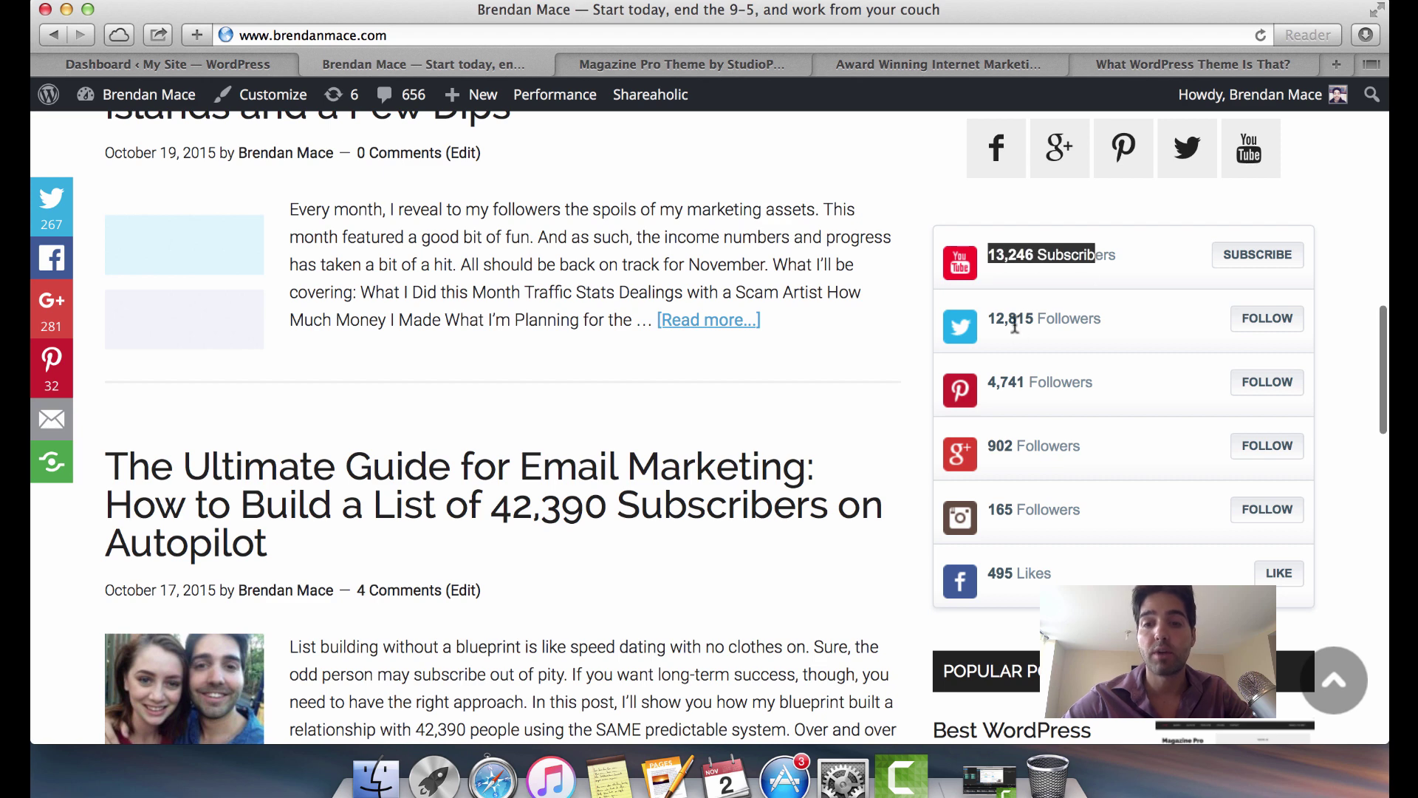
{"action": "scroll", "coordinate": [1071, 367], "scroll_direction": "down", "scroll_amount": 1}
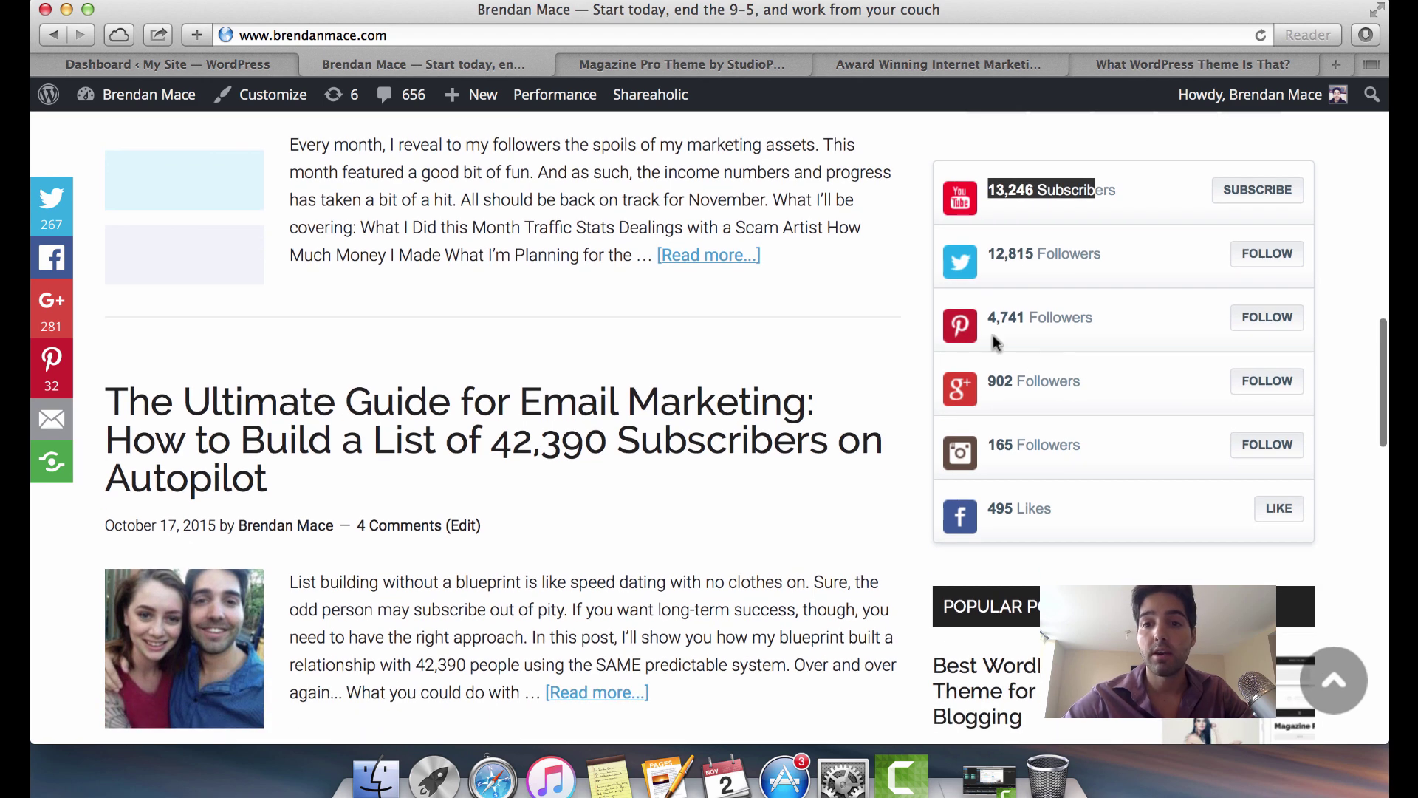
- Return to the theme detector results and examine the full list of detected WordPress plugins and the theme details for brendanmace.com
{"action": "scroll", "coordinate": [962, 333], "scroll_direction": "up", "scroll_amount": 1}
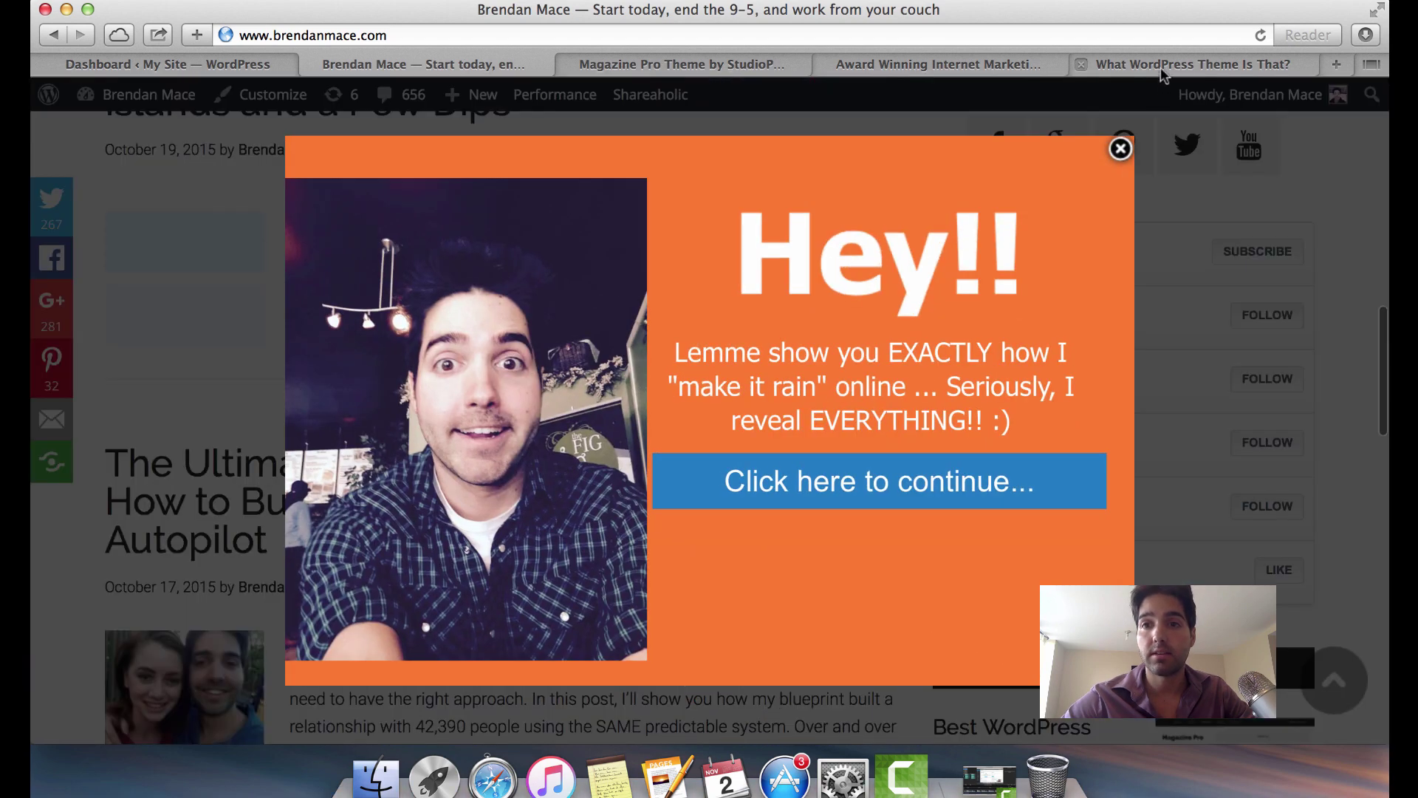
{"action": "left_click", "coordinate": [1159, 69]}
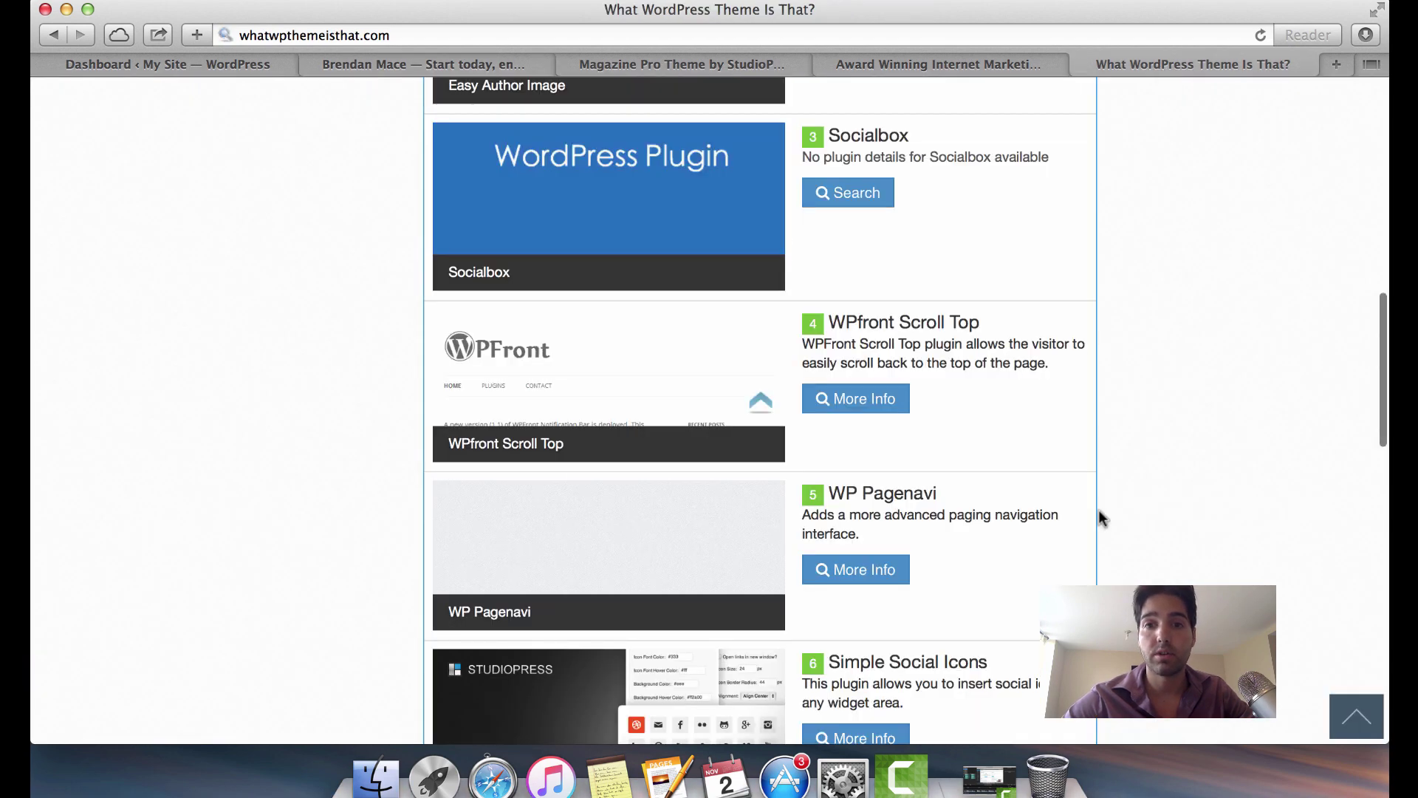
{"action": "scroll", "coordinate": [1064, 466], "scroll_direction": "up", "scroll_amount": 1}
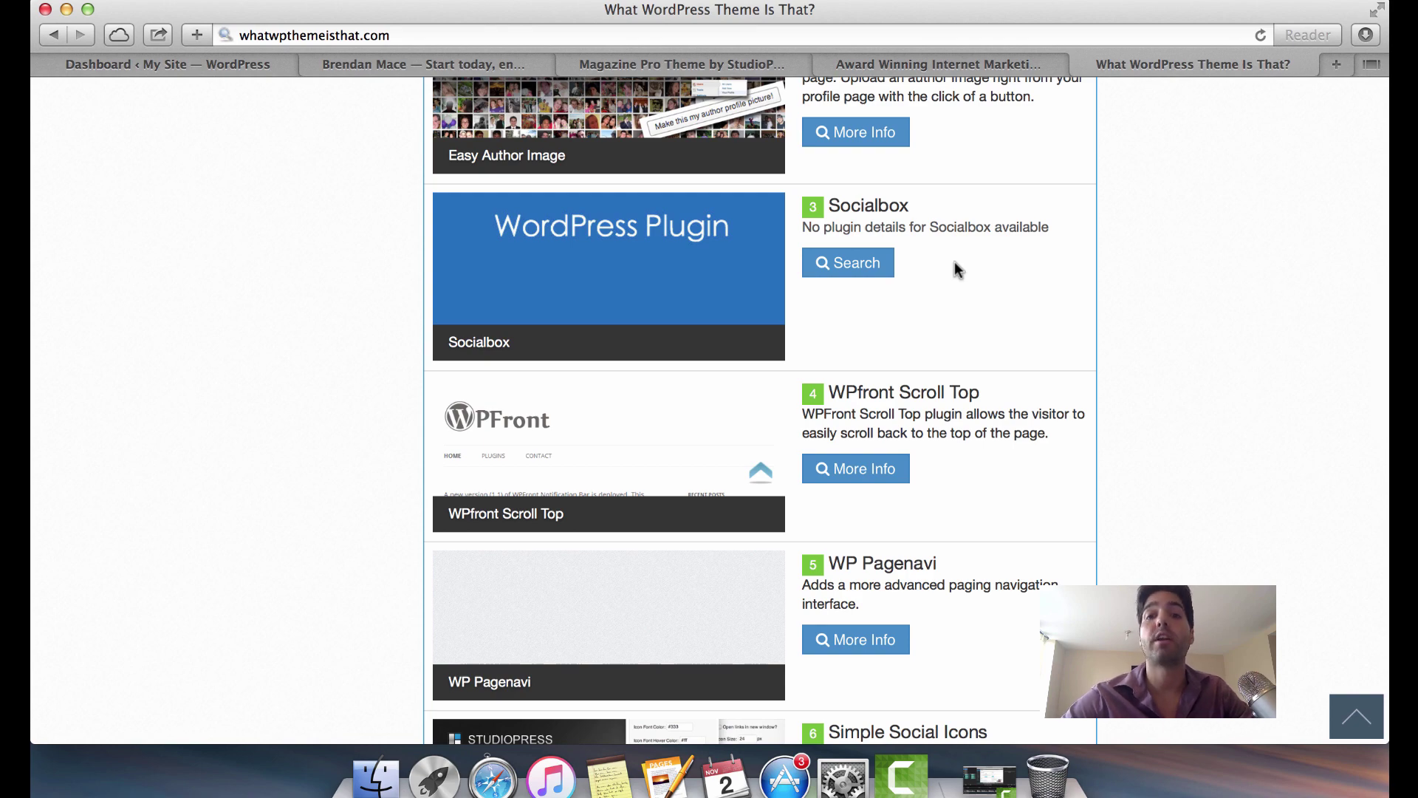
{"action": "scroll", "coordinate": [954, 266], "scroll_direction": "up", "scroll_amount": 10}
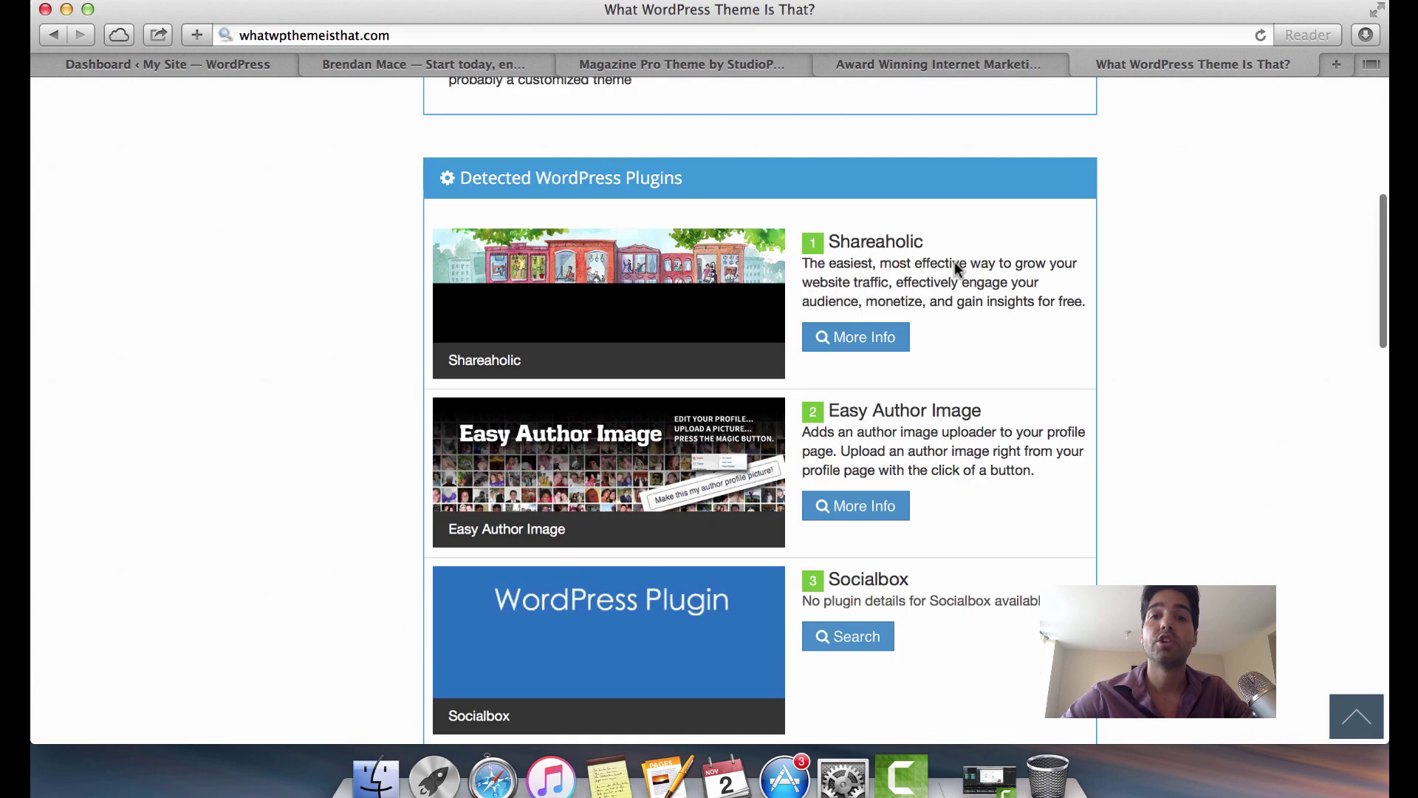
{"action": "scroll", "coordinate": [688, 262], "scroll_direction": "down", "scroll_amount": 6}
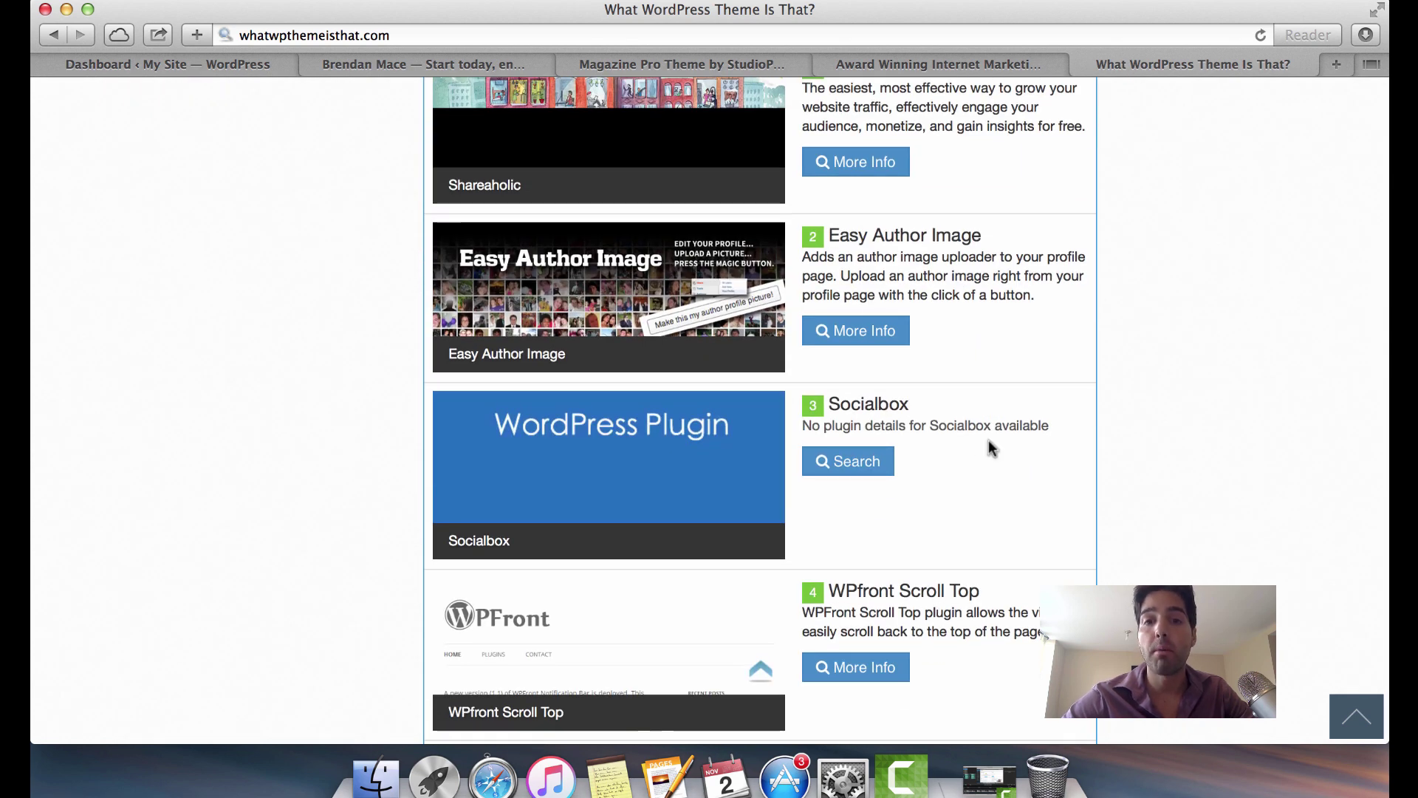
{"action": "scroll", "coordinate": [988, 440], "scroll_direction": "down", "scroll_amount": 4}
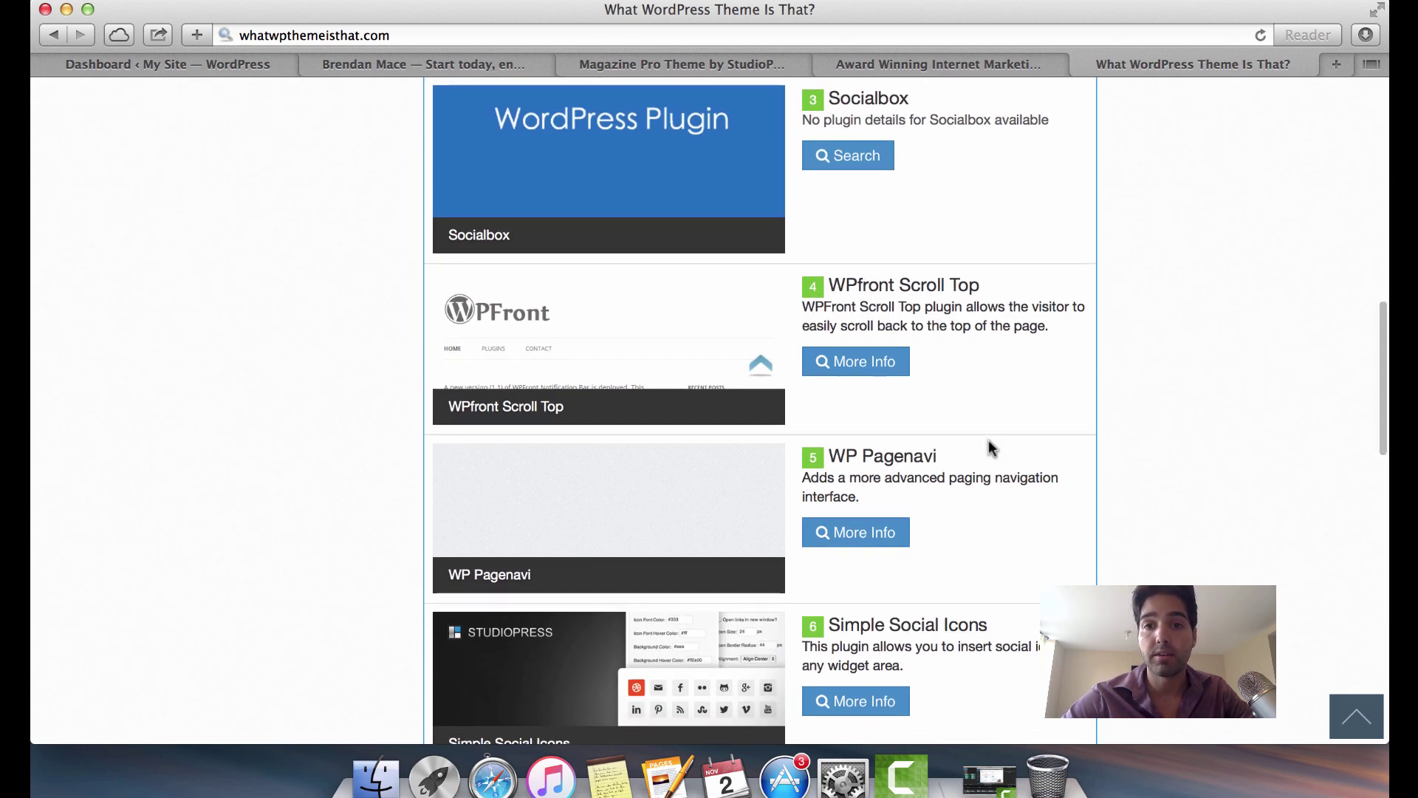
{"action": "scroll", "coordinate": [989, 441], "scroll_direction": "down", "scroll_amount": 1}
{"action": "scroll", "coordinate": [941, 679], "scroll_direction": "down", "scroll_amount": 6}
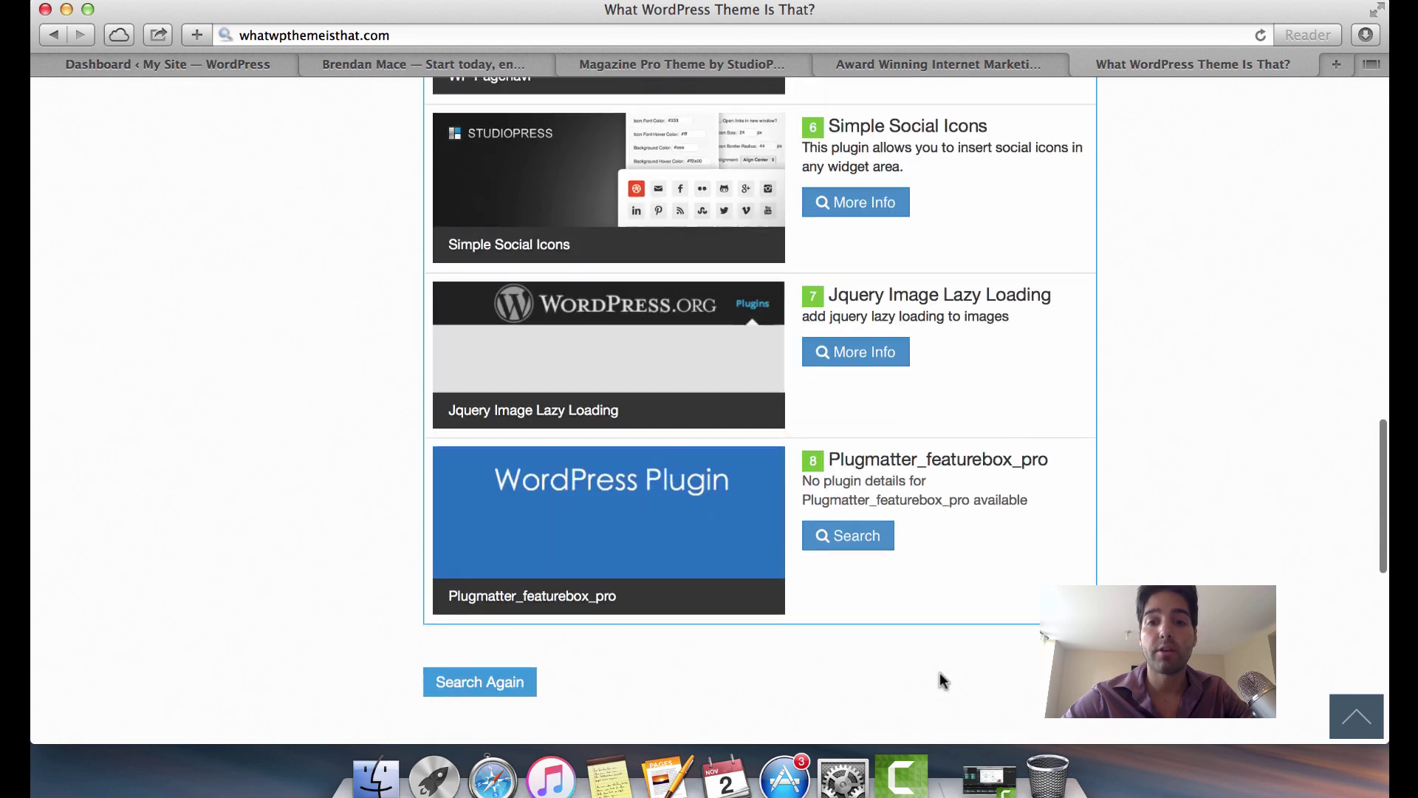
{"action": "scroll", "coordinate": [941, 675], "scroll_direction": "up", "scroll_amount": 6}
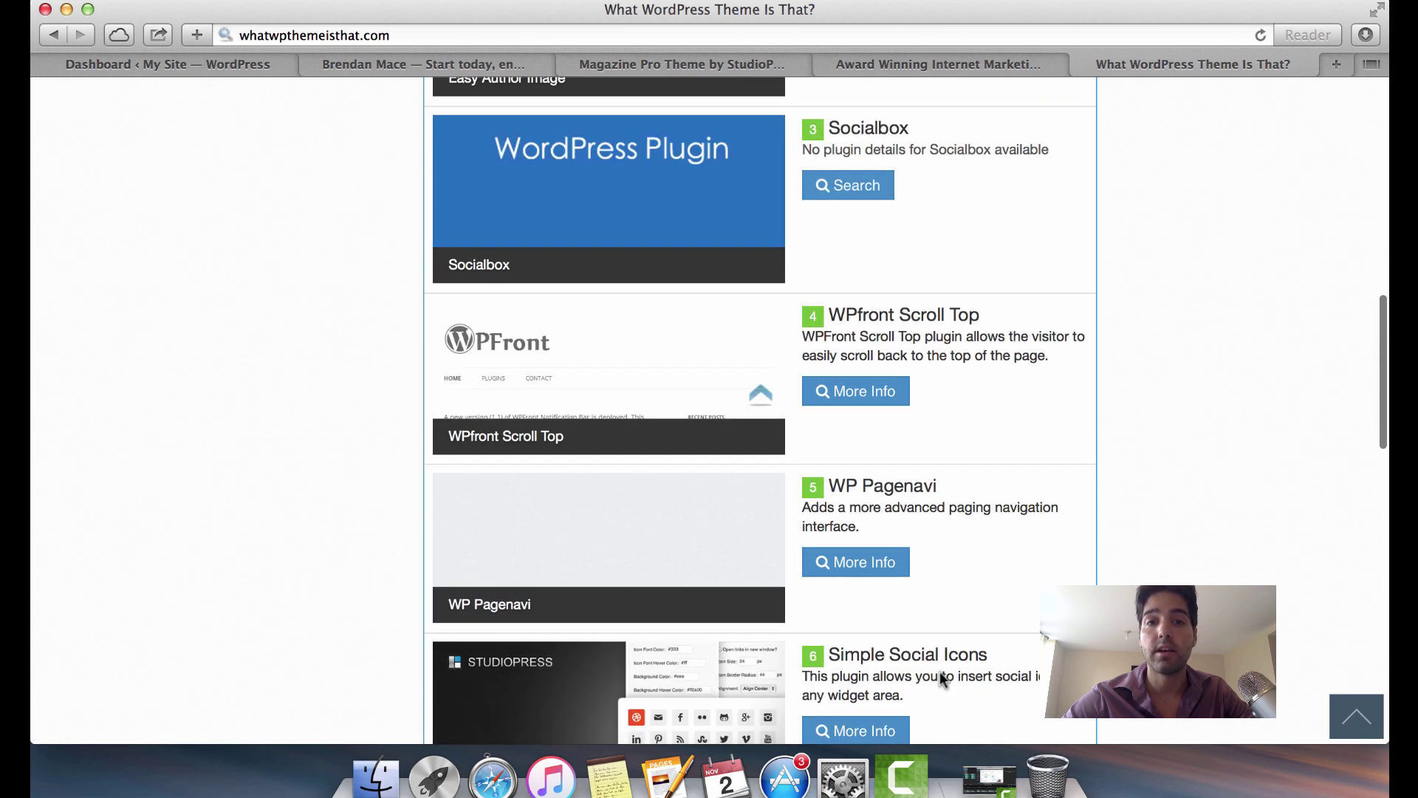
{"action": "scroll", "coordinate": [901, 320], "scroll_direction": "up", "scroll_amount": 7}
{"action": "scroll", "coordinate": [901, 323], "scroll_direction": "up", "scroll_amount": 5}
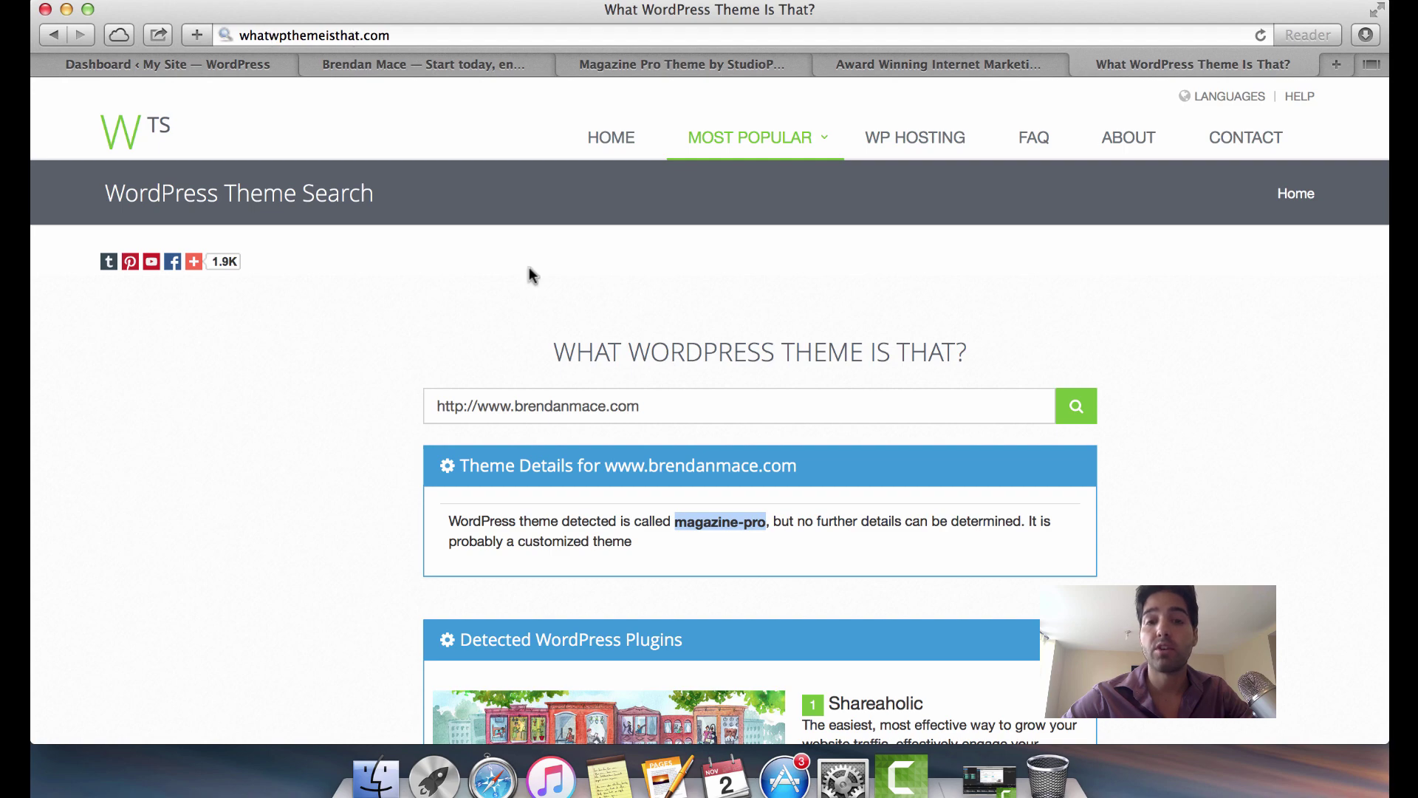
{"action": "scroll", "coordinate": [751, 532], "scroll_direction": "down", "scroll_amount": 3}
{"action": "scroll", "coordinate": [751, 529], "scroll_direction": "down", "scroll_amount": 5}
{"action": "scroll", "coordinate": [950, 462], "scroll_direction": "down", "scroll_amount": 8}
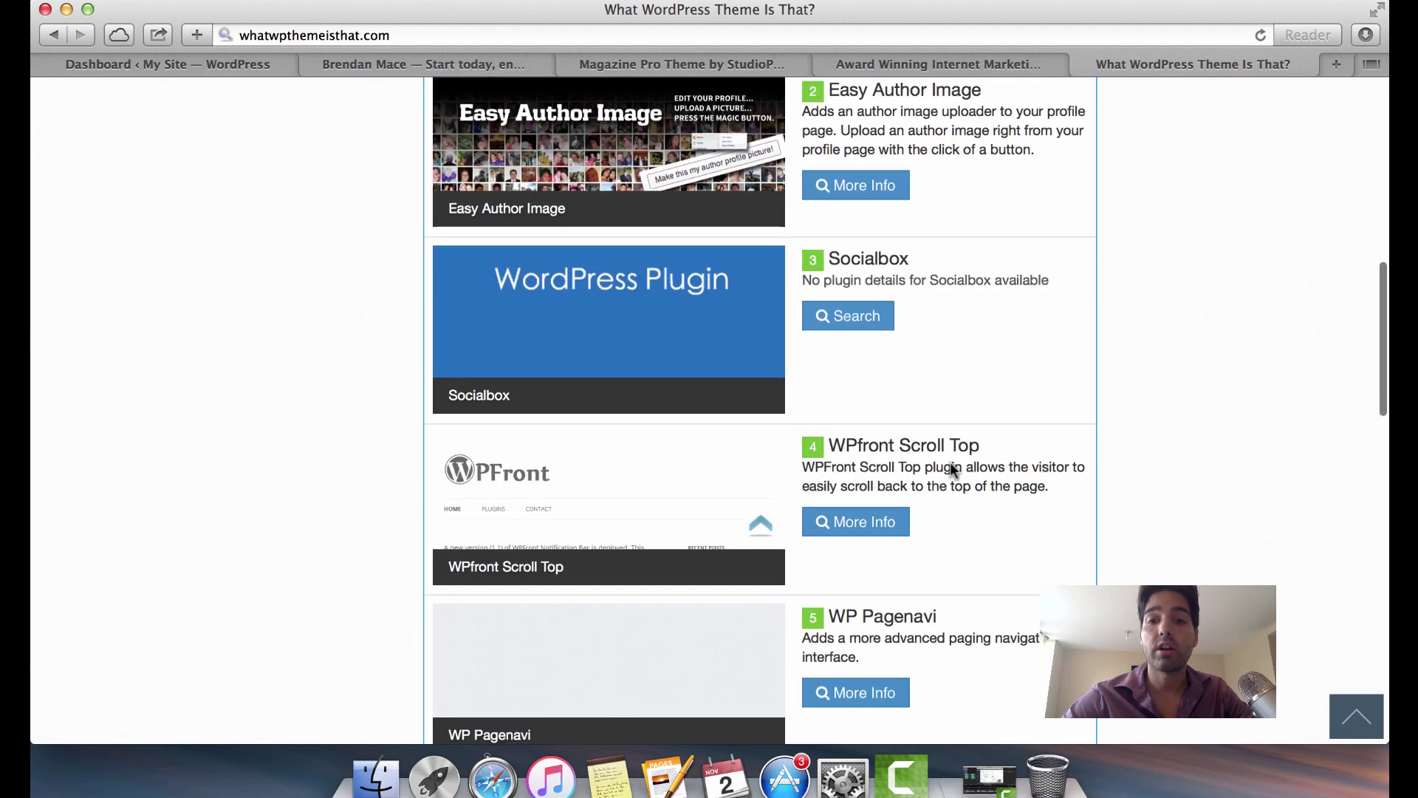
{"action": "scroll", "coordinate": [950, 462], "scroll_direction": "down", "scroll_amount": 8}
{"action": "scroll", "coordinate": [950, 463], "scroll_direction": "up", "scroll_amount": 10}
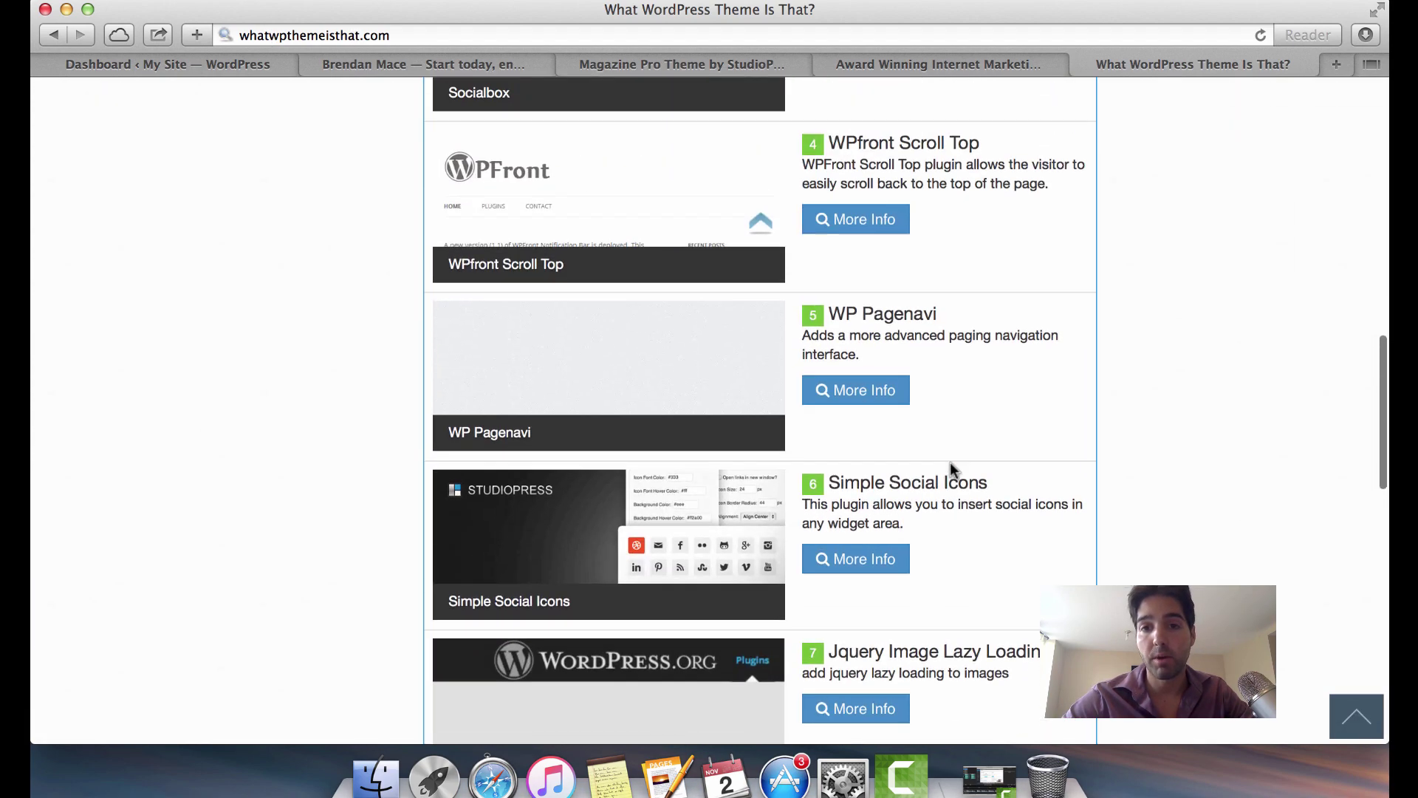
{"action": "scroll", "coordinate": [947, 266], "scroll_direction": "up", "scroll_amount": 10}
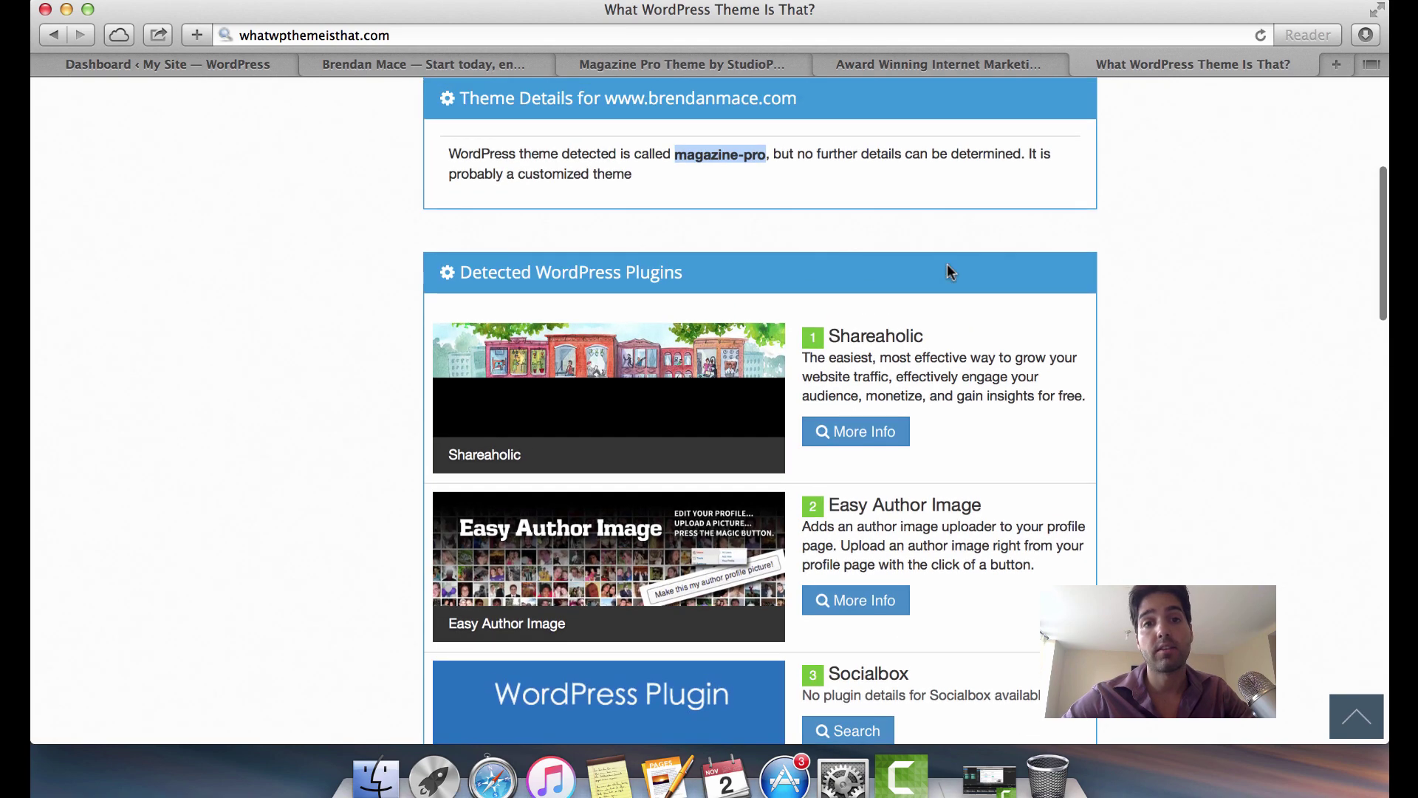
{"action": "scroll", "coordinate": [949, 271], "scroll_direction": "up", "scroll_amount": 1}
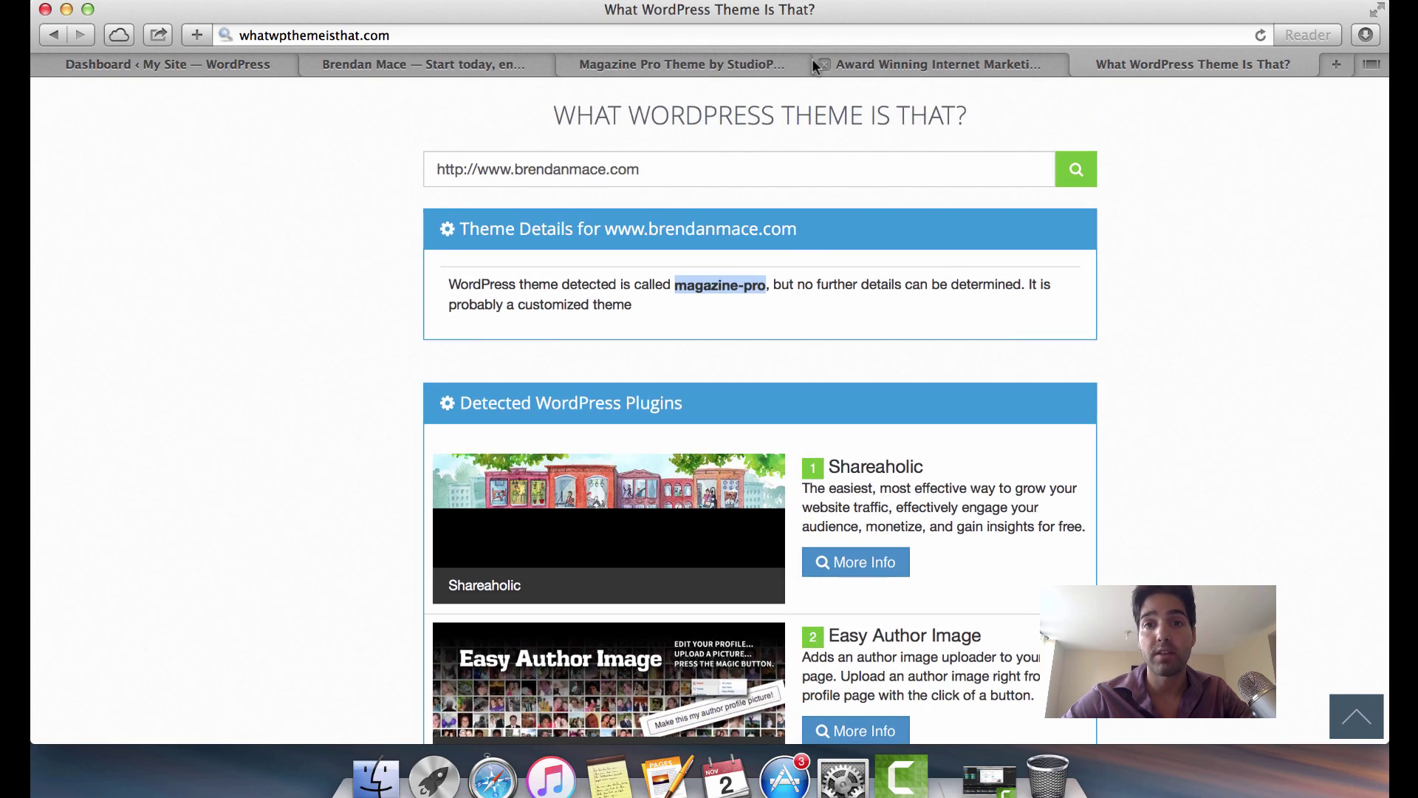
- Switch to the matthewwoodward.co.uk blog and look over the posts on its home page
{"action": "left_click", "coordinate": [912, 66]}
{"action": "scroll", "coordinate": [774, 339], "scroll_direction": "up", "scroll_amount": 6}
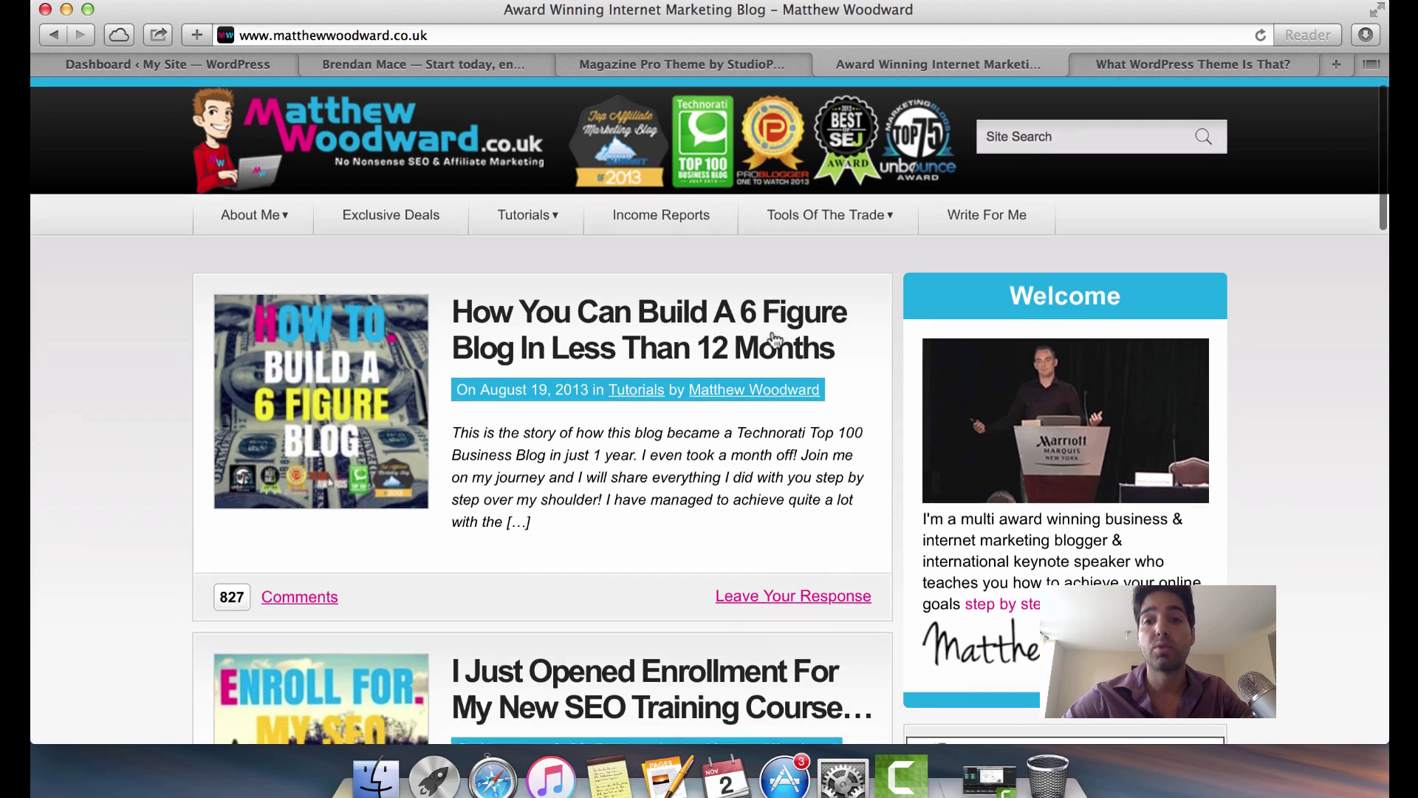
{"action": "scroll", "coordinate": [785, 440], "scroll_direction": "down", "scroll_amount": 2}
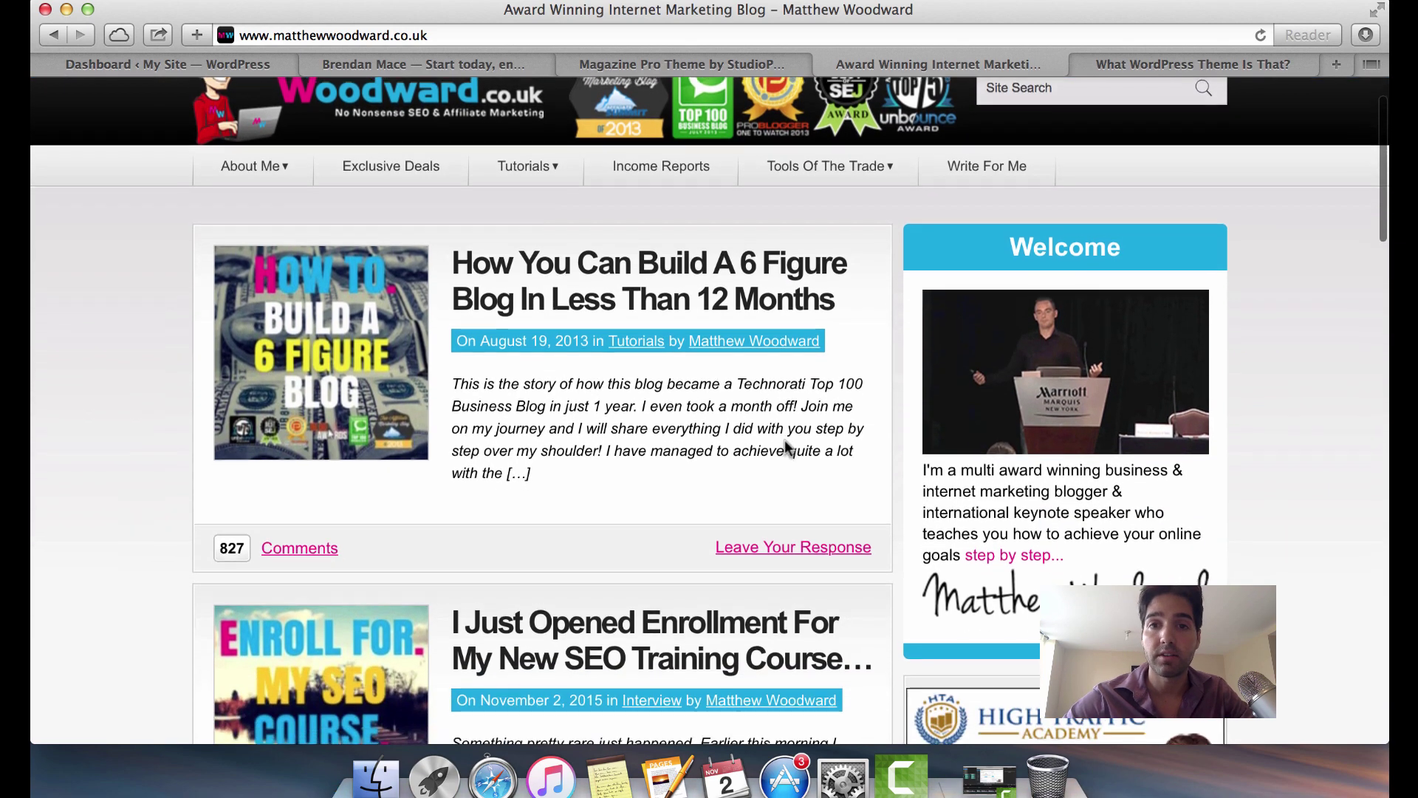
{"action": "scroll", "coordinate": [784, 440], "scroll_direction": "down", "scroll_amount": 5}
- Go back to the theme detector and review its search field, theme details and first detected plugins for brendanmace.com
{"action": "left_click", "coordinate": [1145, 65]}
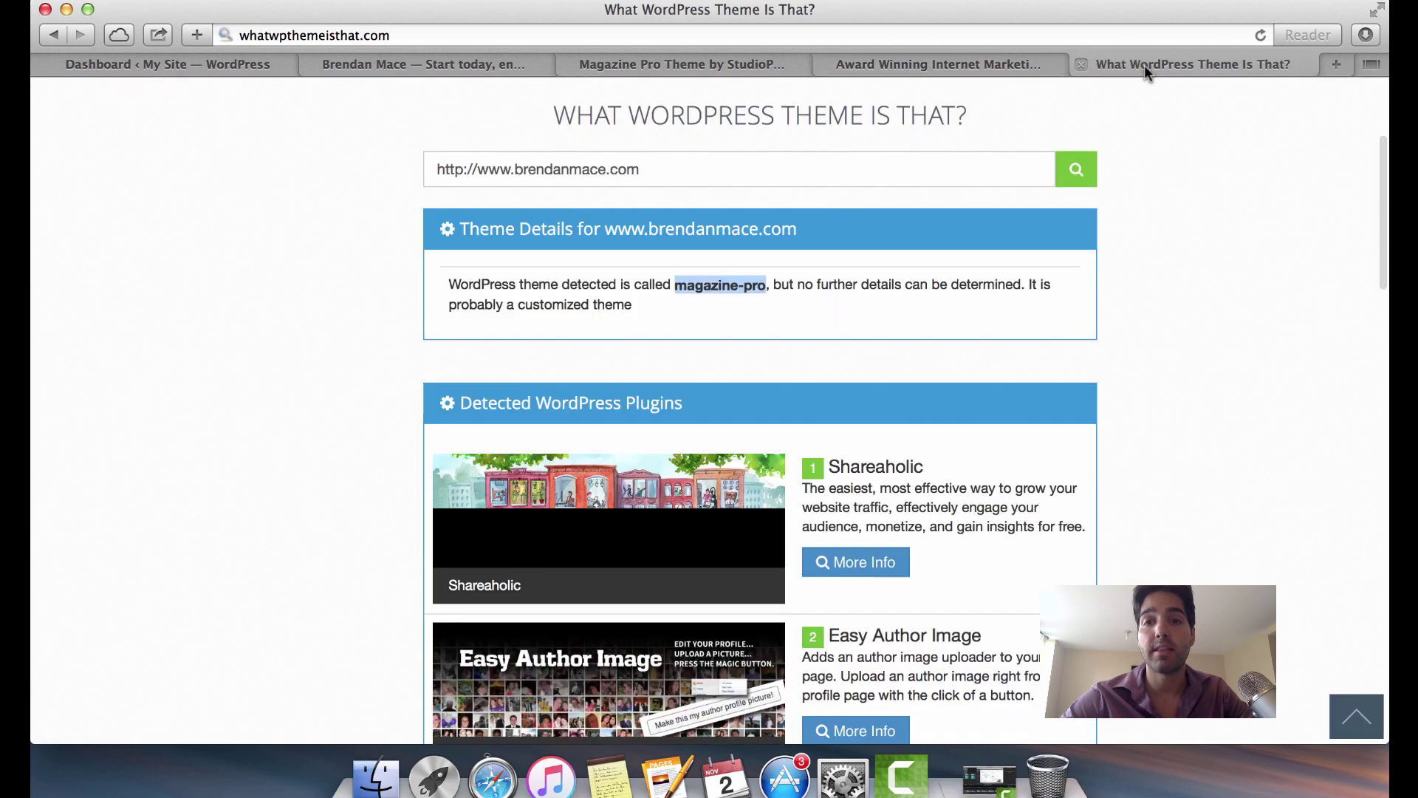
{"action": "scroll", "coordinate": [972, 434], "scroll_direction": "down", "scroll_amount": 6}
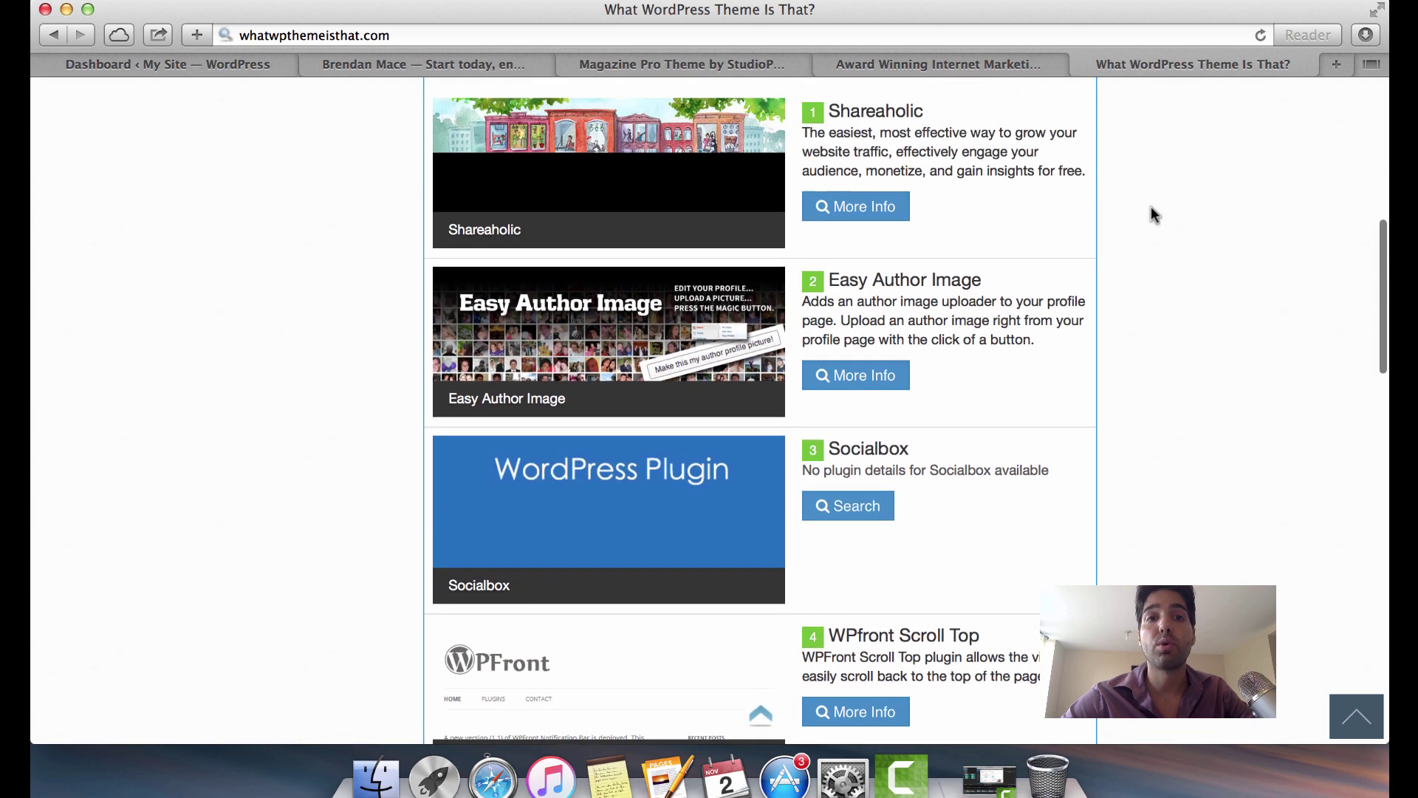
{"action": "scroll", "coordinate": [1151, 206], "scroll_direction": "up", "scroll_amount": 7}
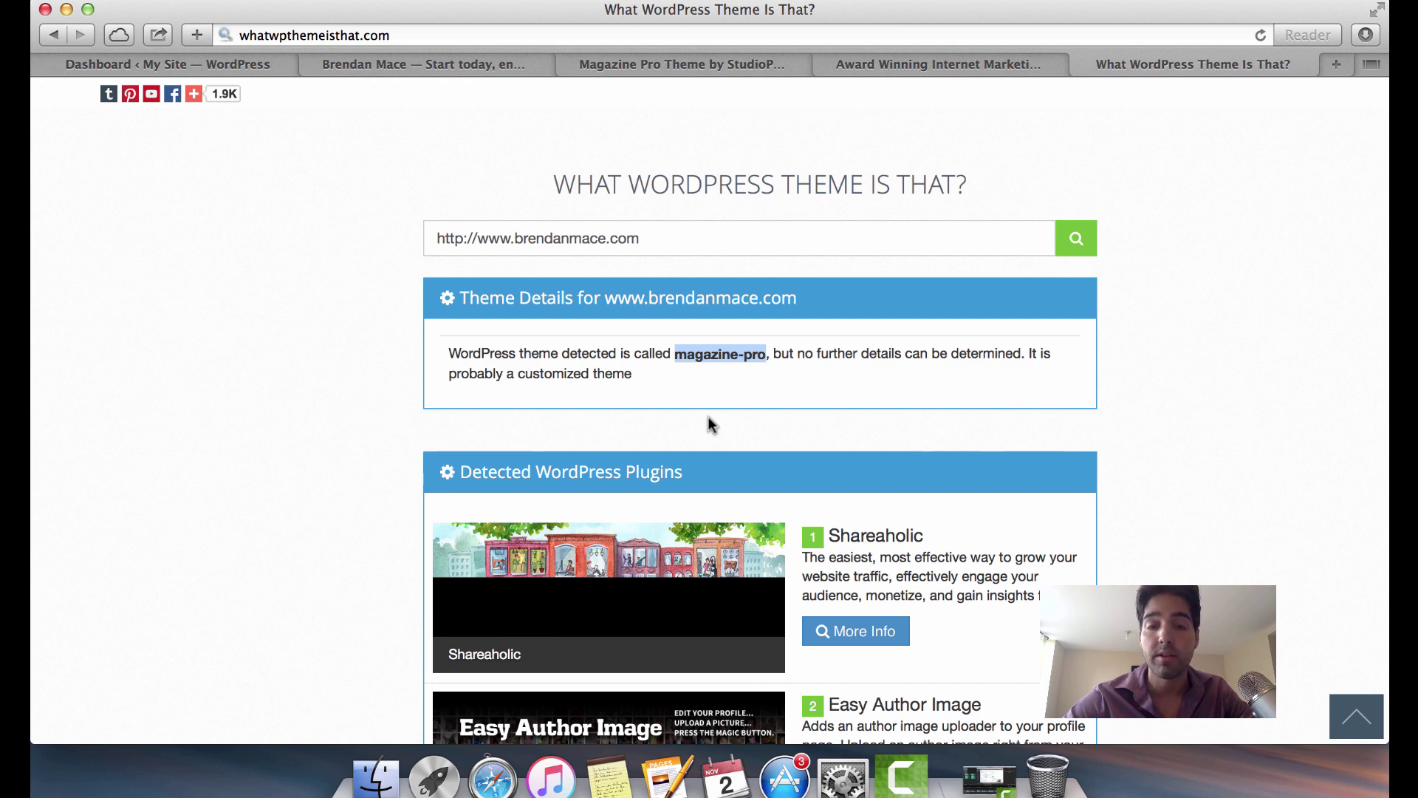
{"action": "scroll", "coordinate": [708, 415], "scroll_direction": "up", "scroll_amount": 3}
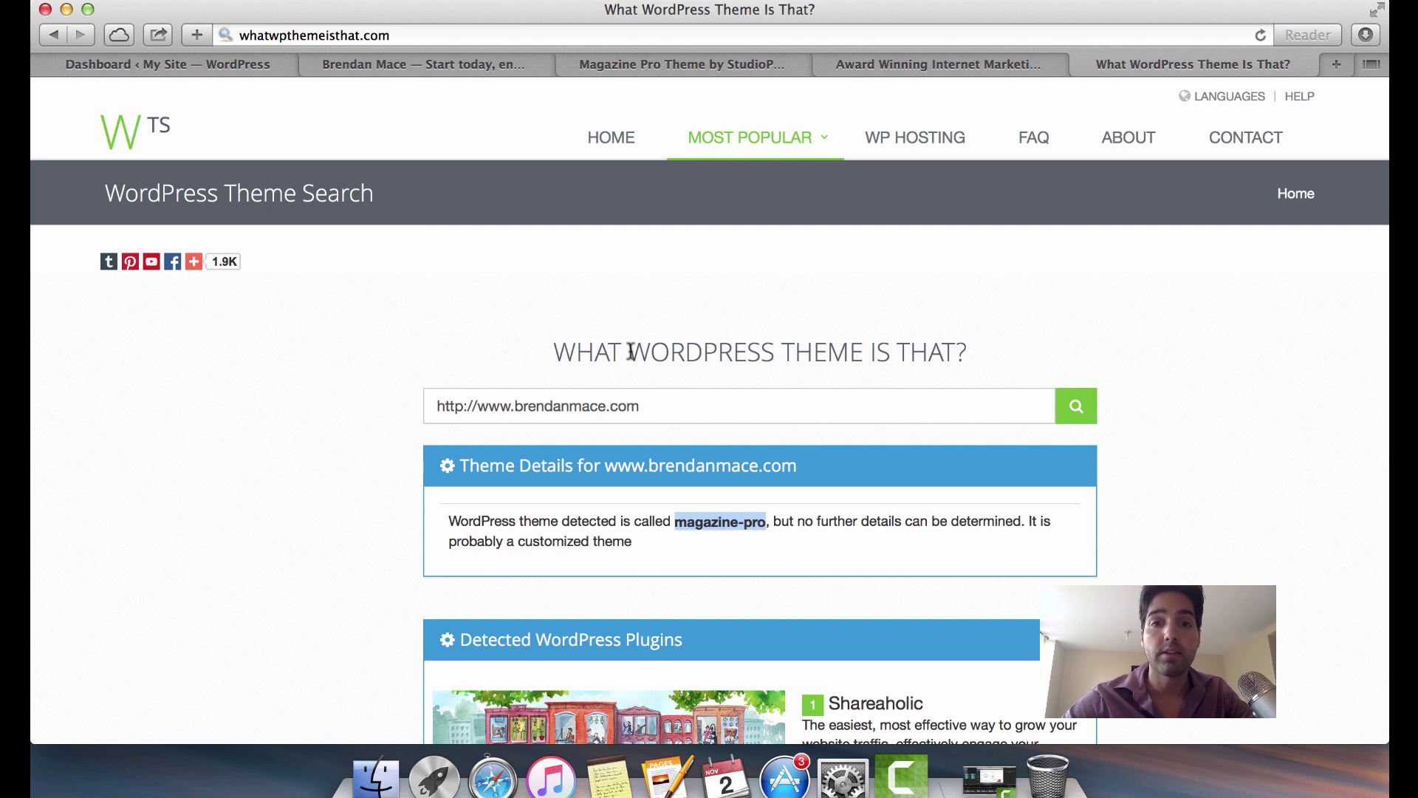
{"action": "left_click", "coordinate": [255, 304]}
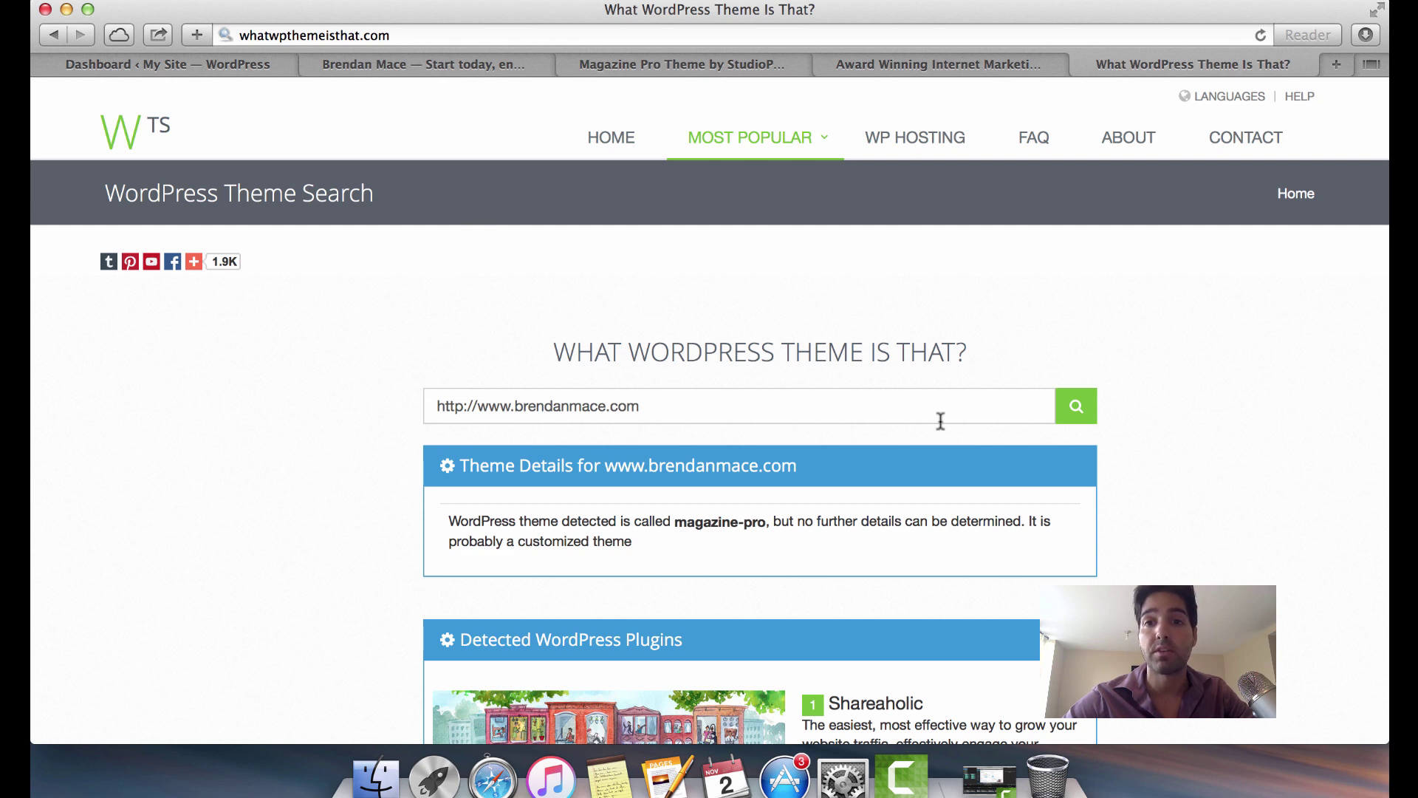
{"action": "scroll", "coordinate": [940, 420], "scroll_direction": "down", "scroll_amount": 5}
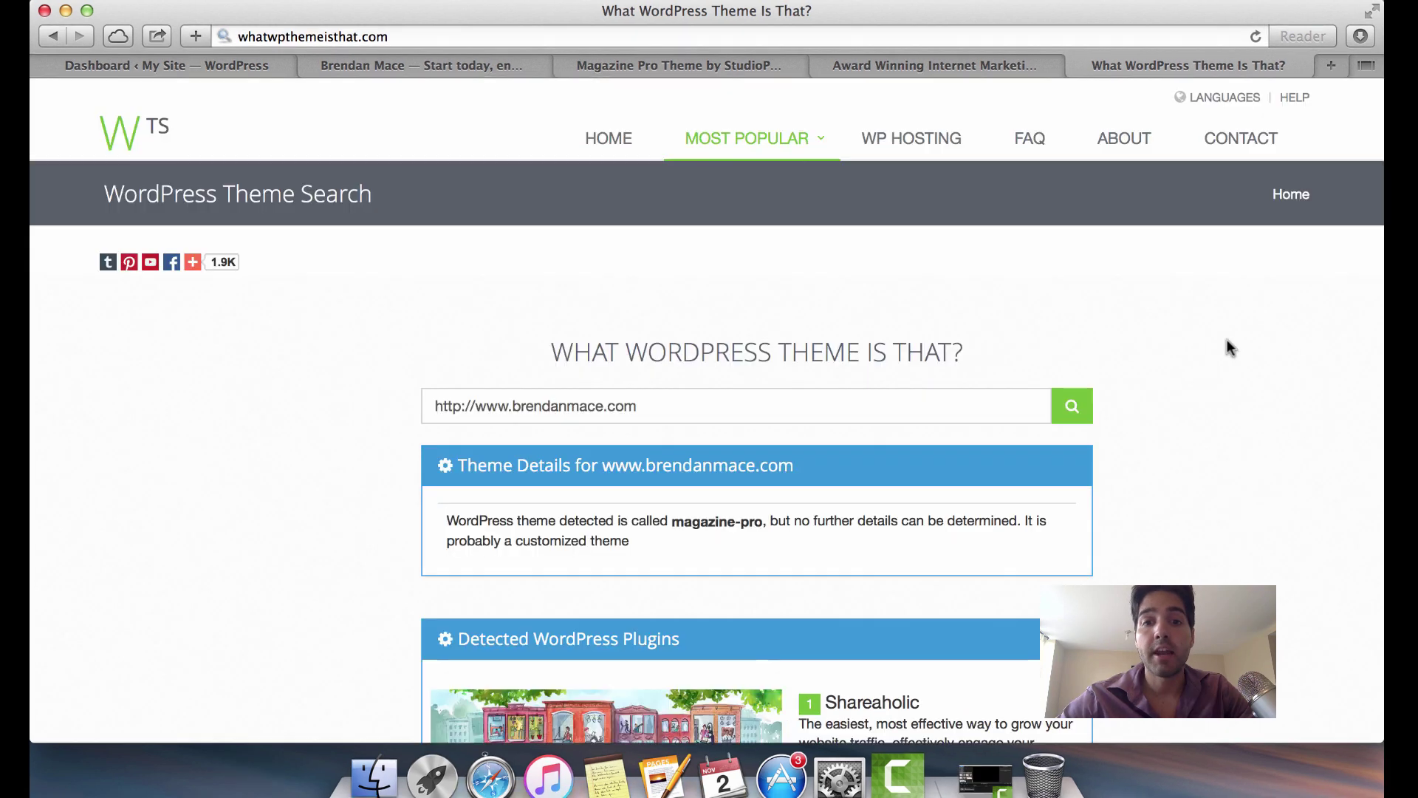
{"action": "scroll", "coordinate": [1226, 339], "scroll_direction": "down", "scroll_amount": 3}
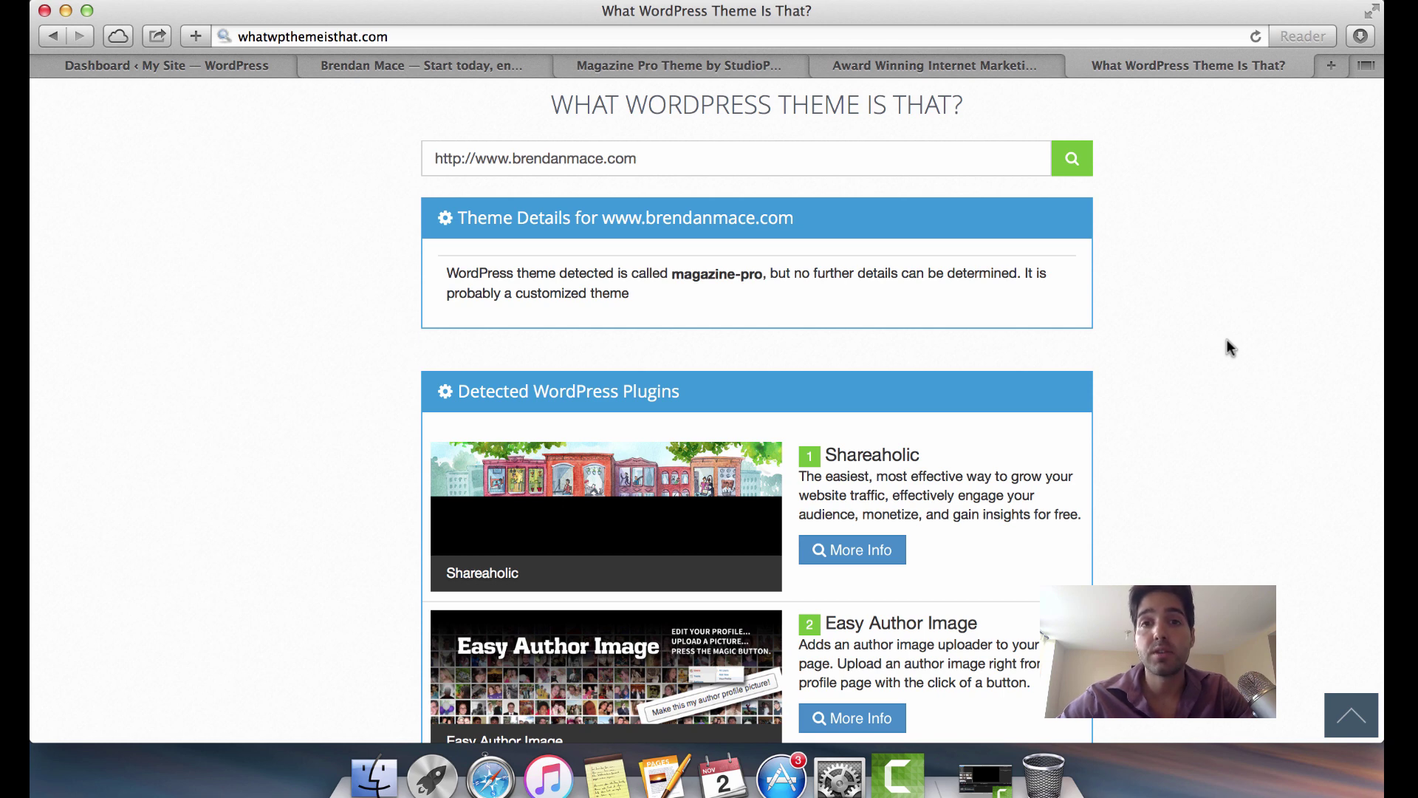
{"action": "scroll", "coordinate": [1226, 339], "scroll_direction": "down", "scroll_amount": 6}
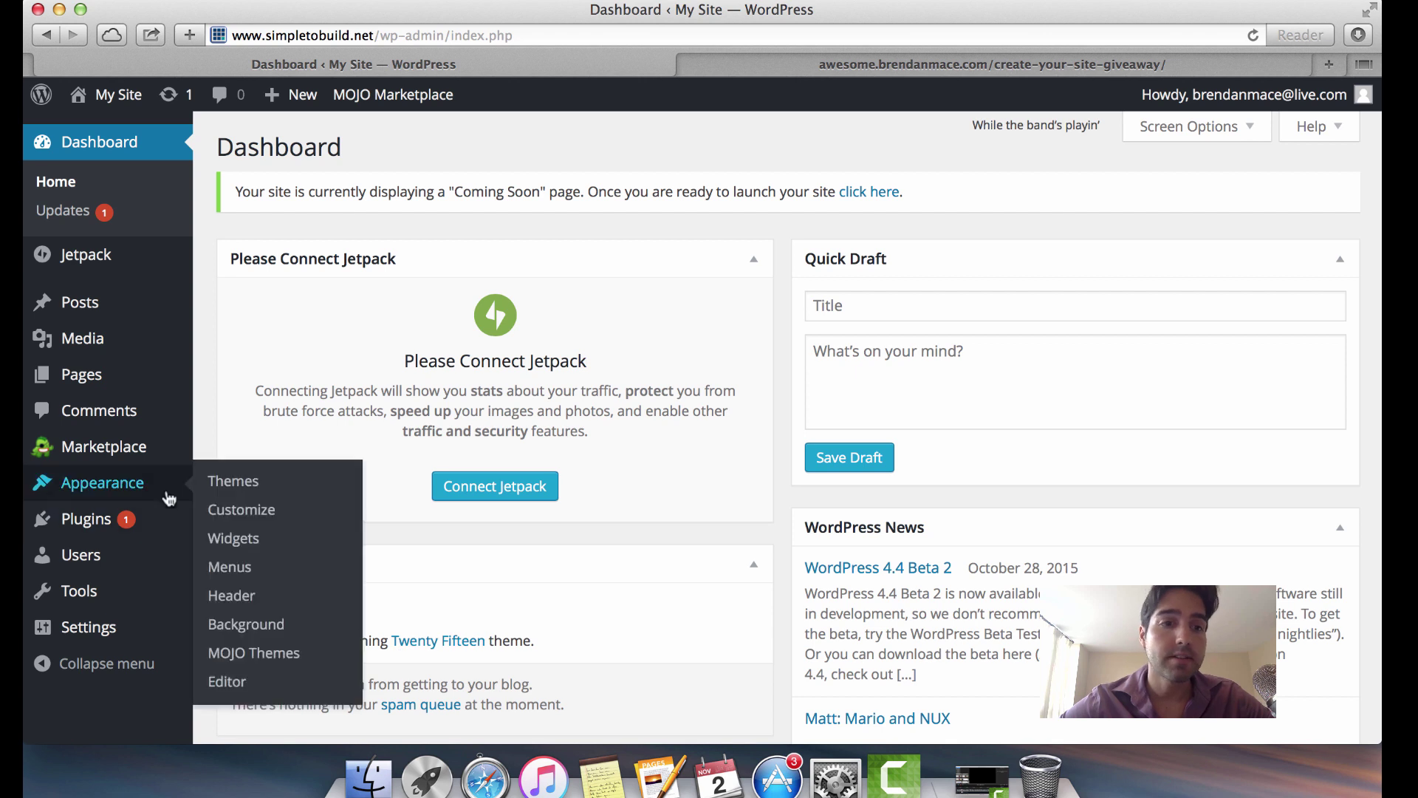
- Open the site's Permalink settings and highlight the ?p=123 ending of the Default URL structure
{"action": "mouse_move", "coordinate": [105, 645]}
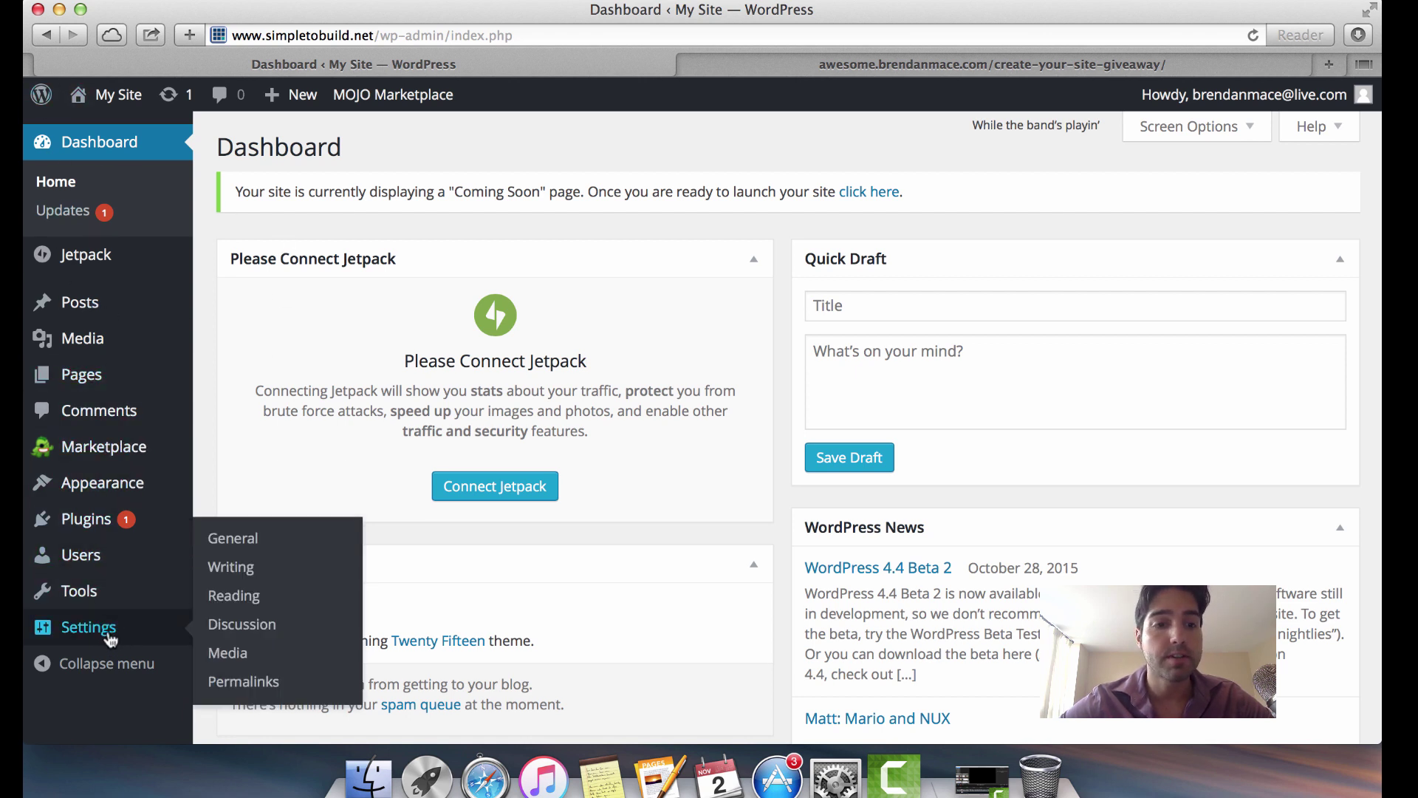
{"action": "left_click", "coordinate": [253, 684]}
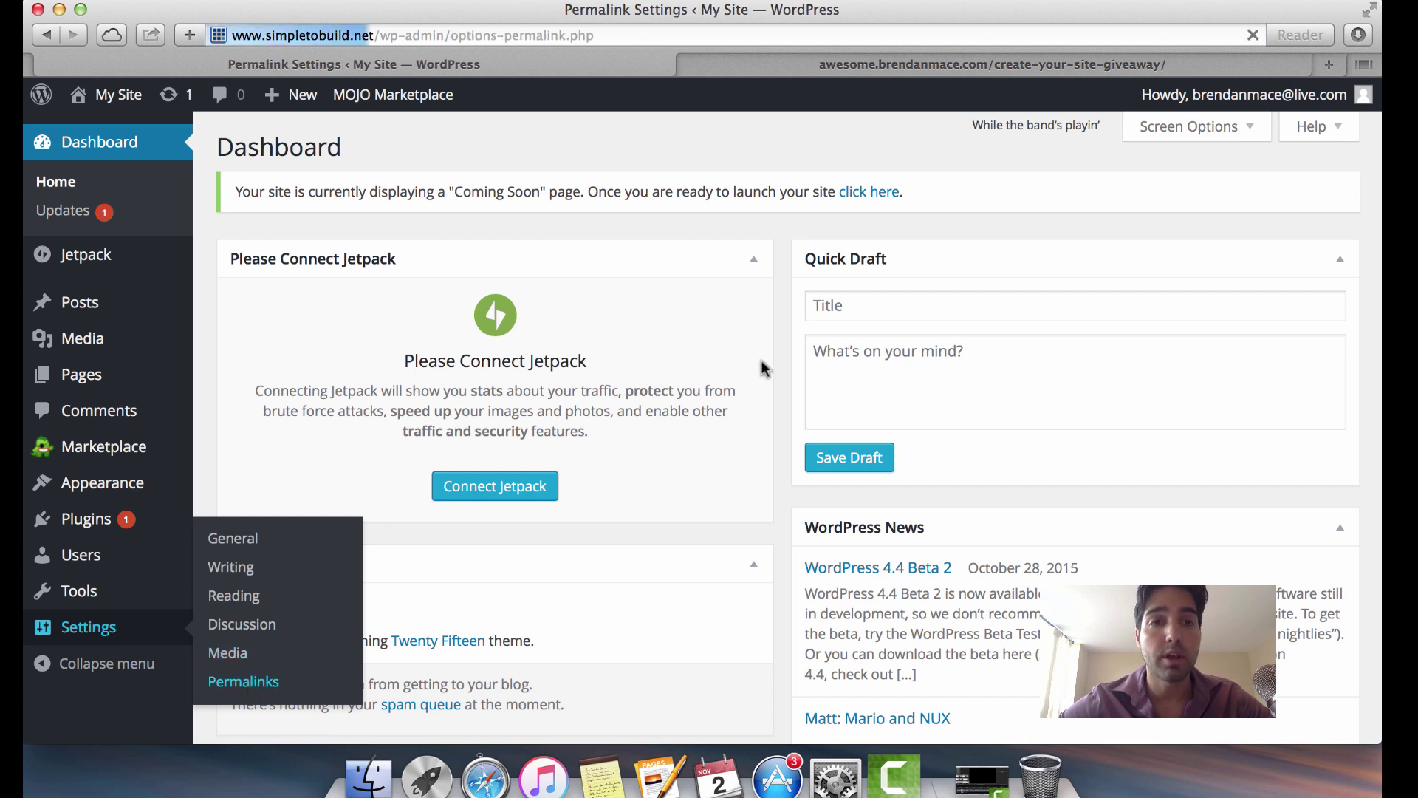
{"action": "scroll", "coordinate": [823, 399], "scroll_direction": "down", "scroll_amount": 3}
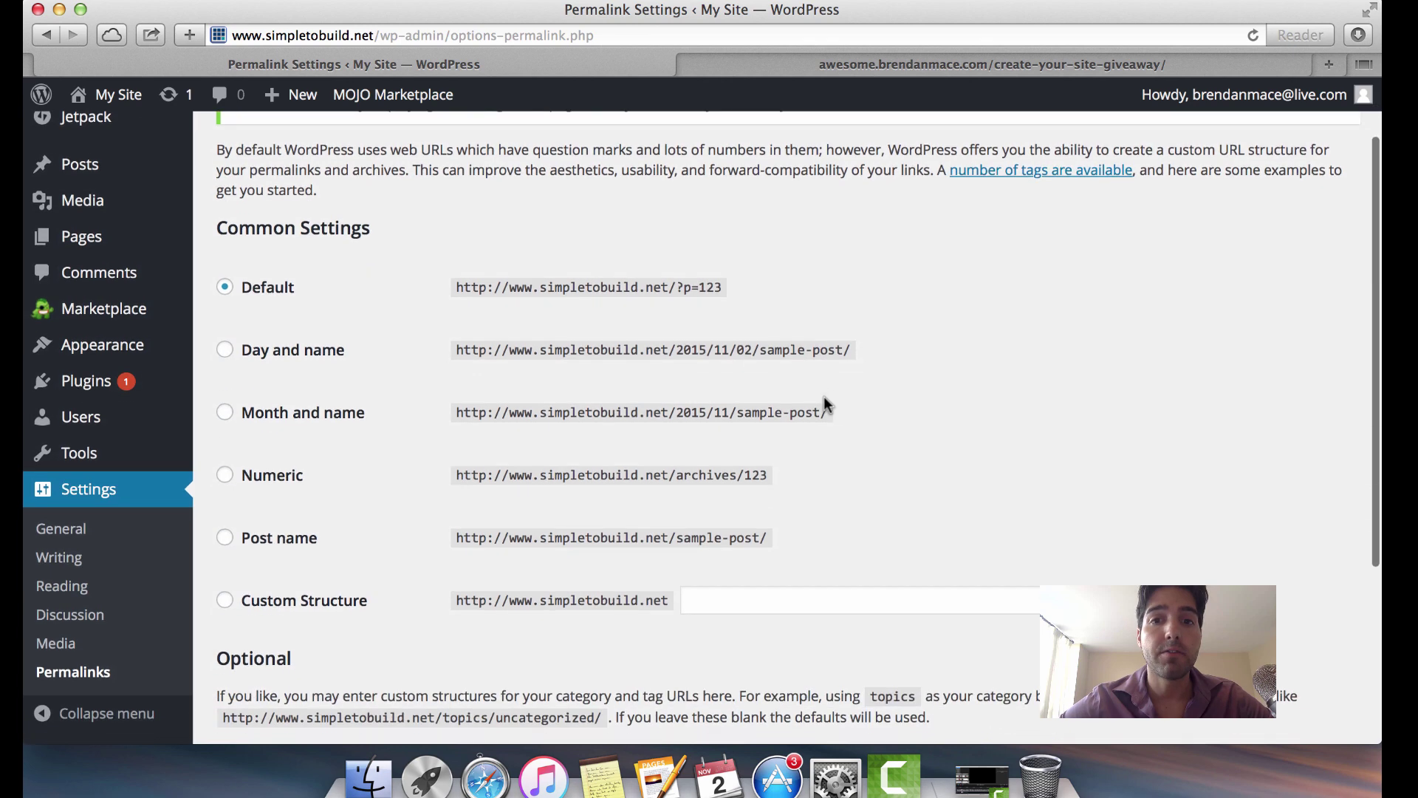
{"action": "scroll", "coordinate": [747, 390], "scroll_direction": "up", "scroll_amount": 2}
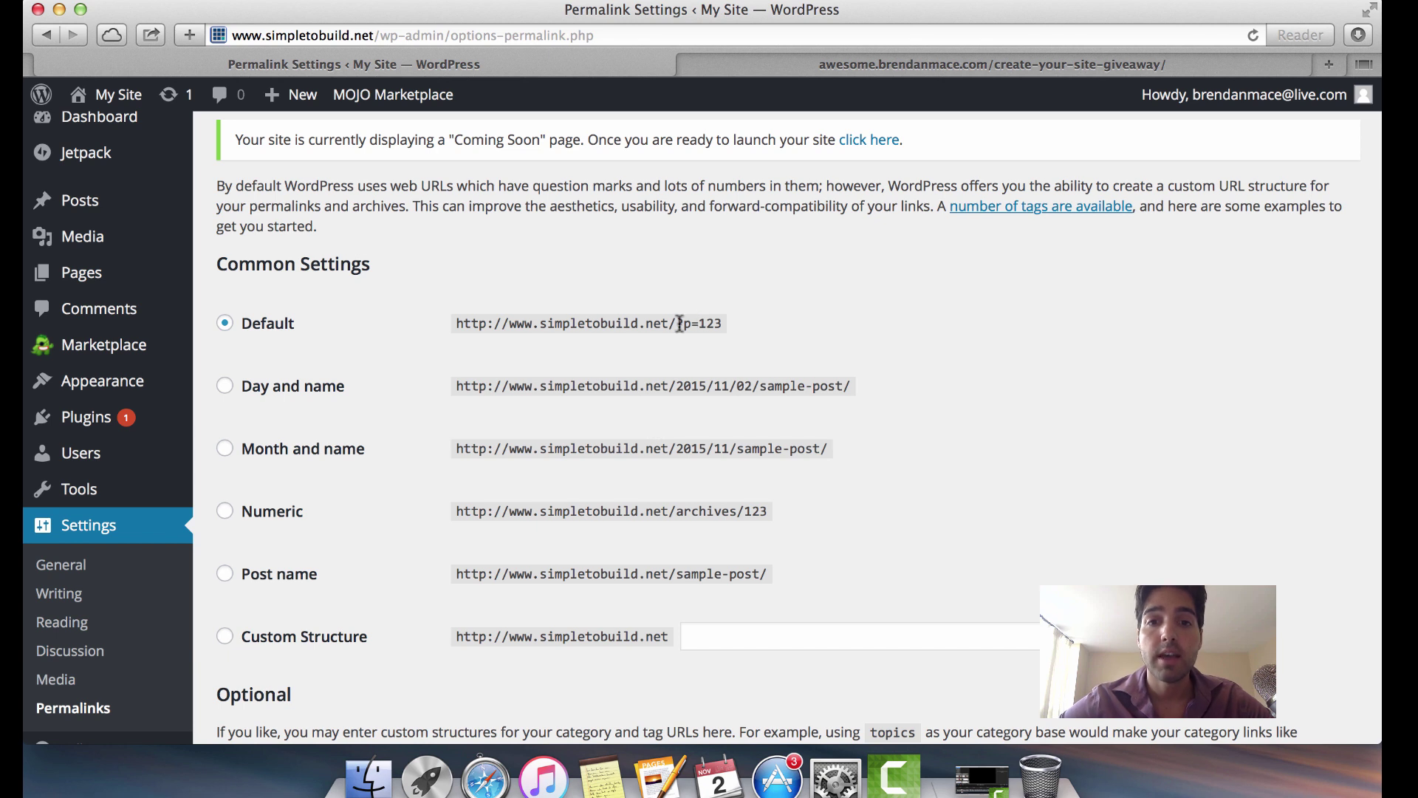
{"action": "left_click_drag", "start_coordinate": [678, 325], "coordinate": [722, 325]}
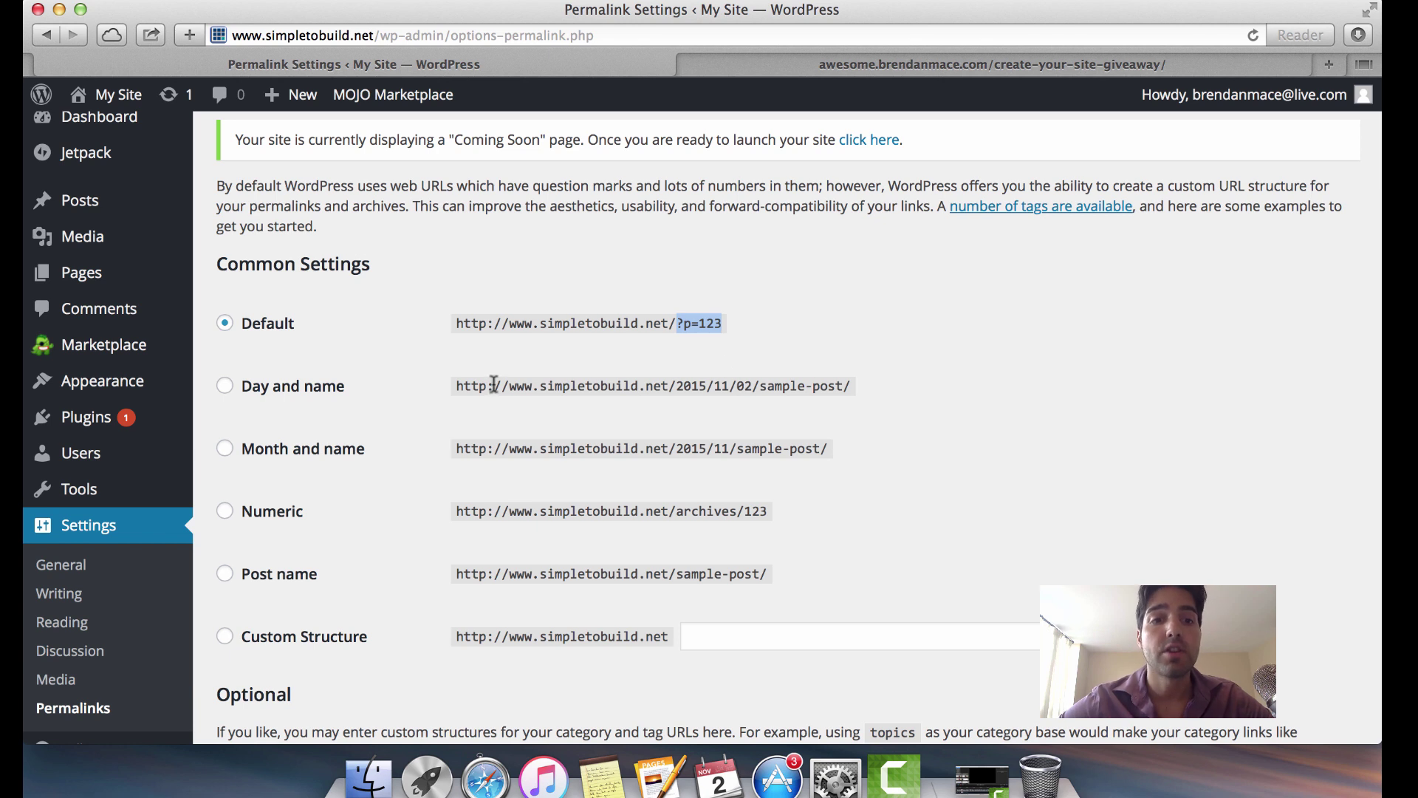
- Set the permalink structure to Post name and save the changes
{"action": "scroll", "coordinate": [489, 385], "scroll_direction": "down", "scroll_amount": 2}
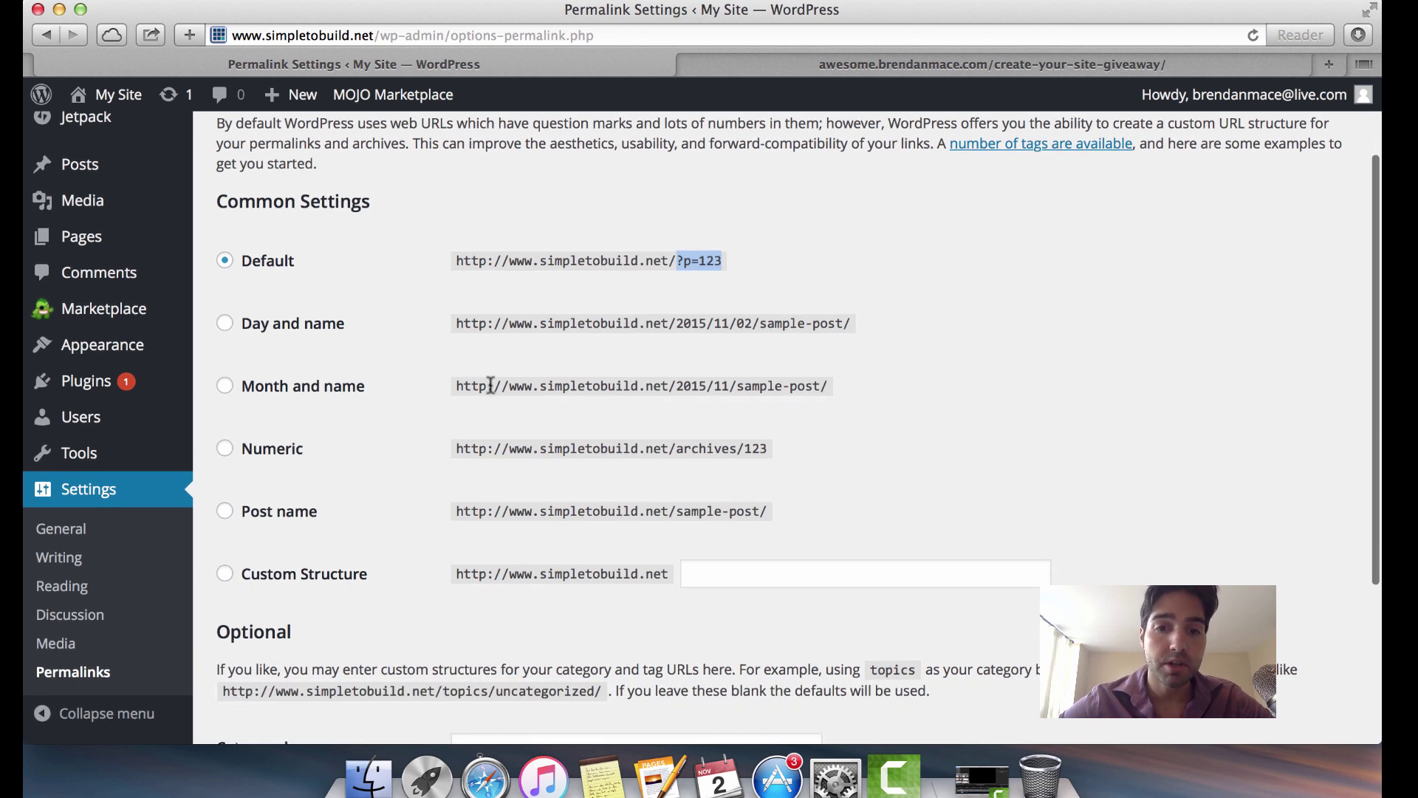
{"action": "left_click", "coordinate": [225, 512]}
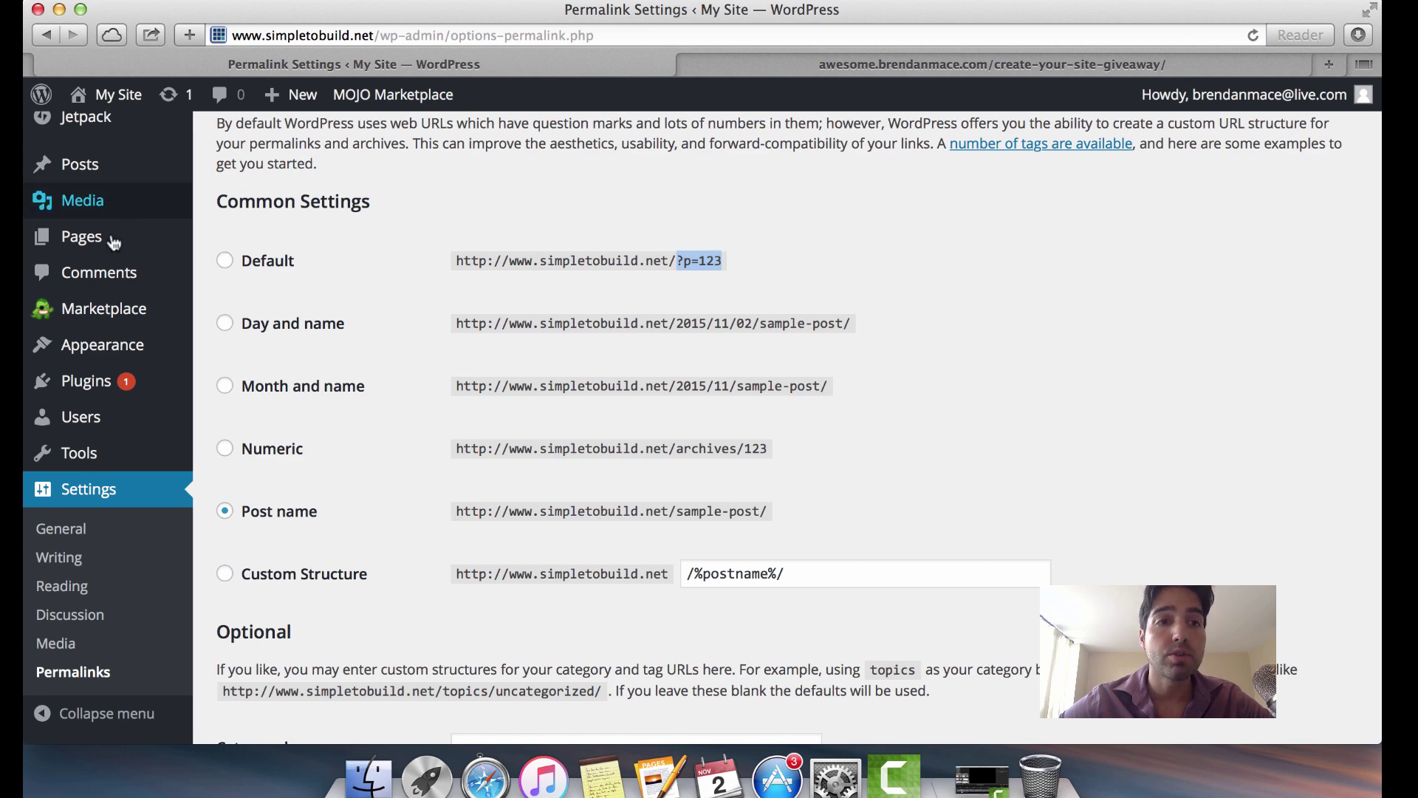
{"action": "scroll", "coordinate": [118, 259], "scroll_direction": "up", "scroll_amount": 3}
{"action": "scroll", "coordinate": [88, 222], "scroll_direction": "down", "scroll_amount": 4}
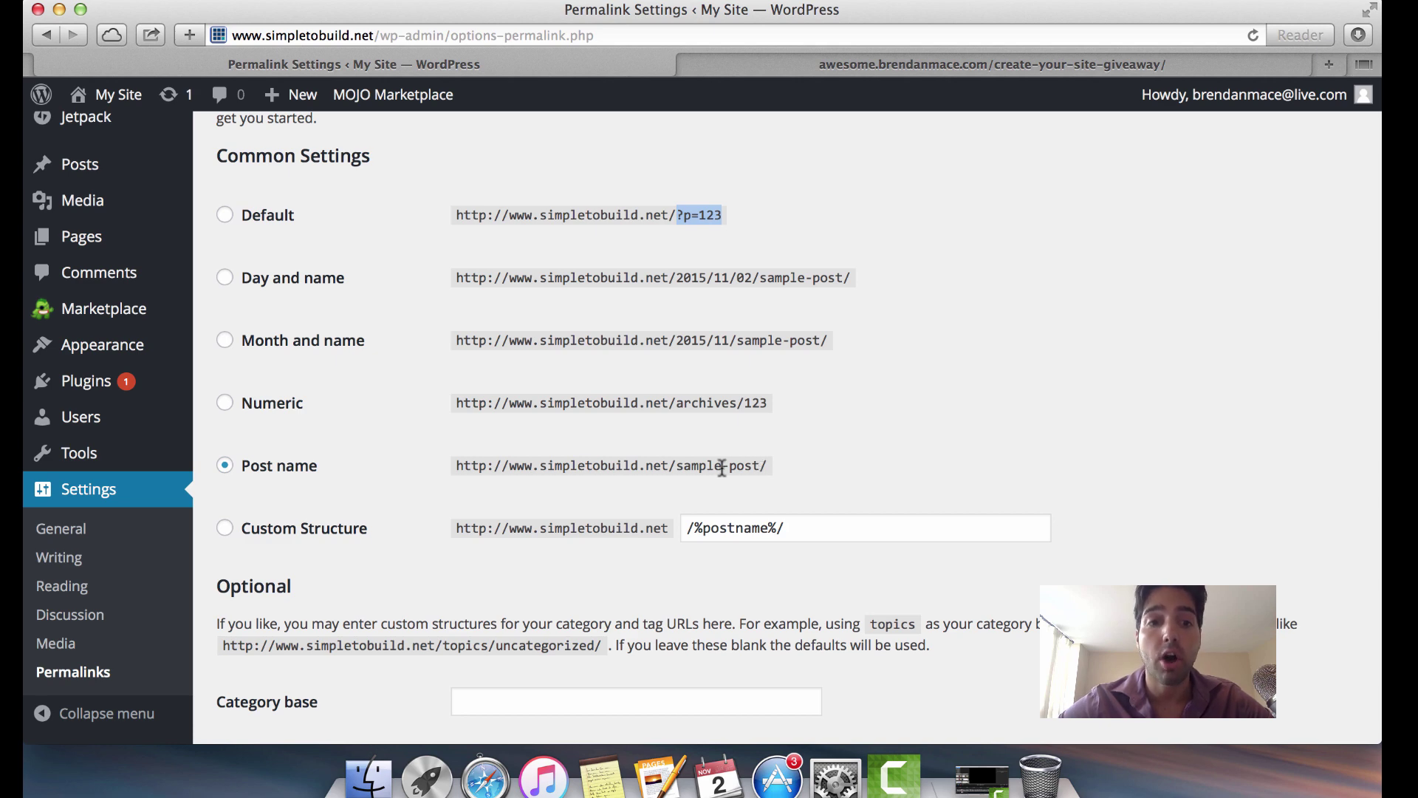
{"action": "scroll", "coordinate": [595, 517], "scroll_direction": "down", "scroll_amount": 5}
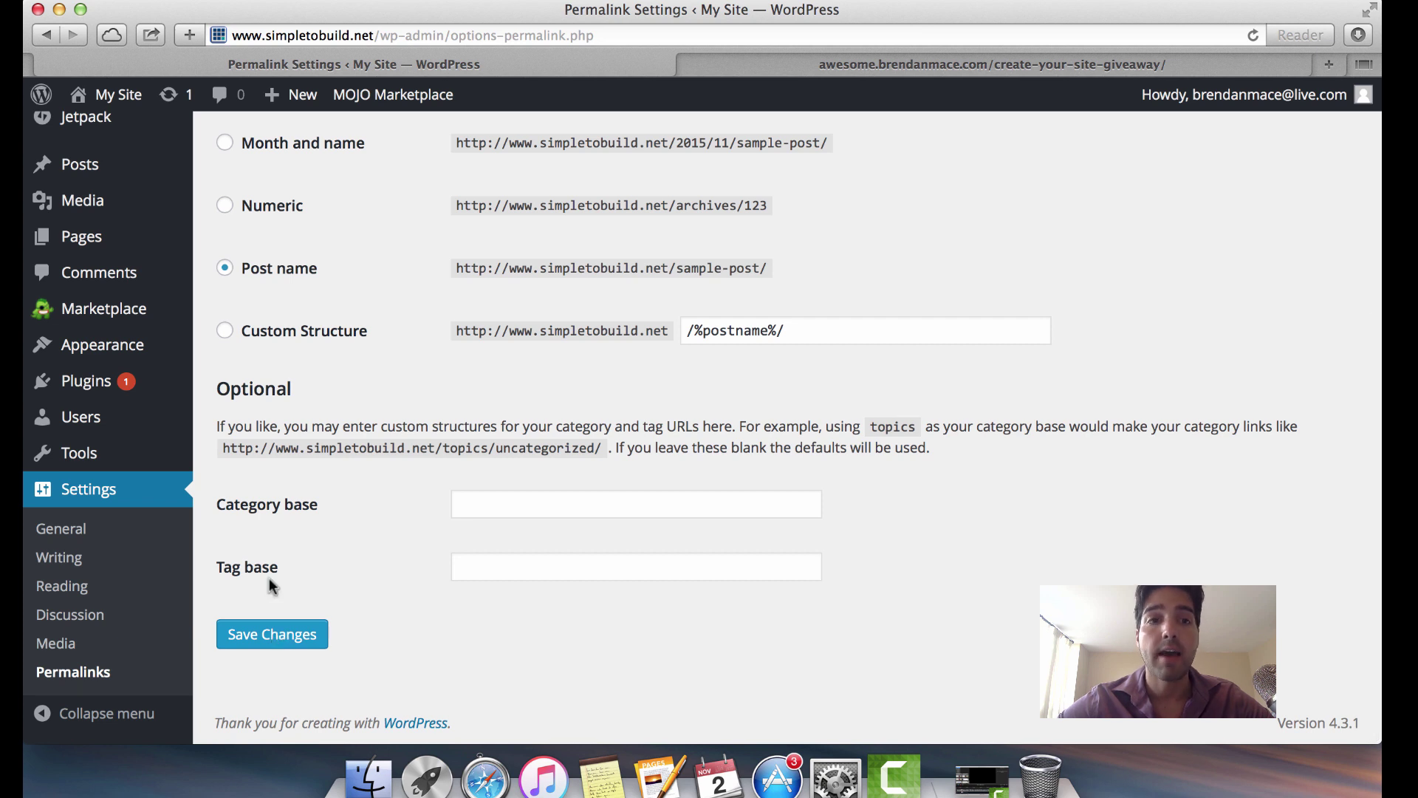
{"action": "left_click", "coordinate": [318, 639]}
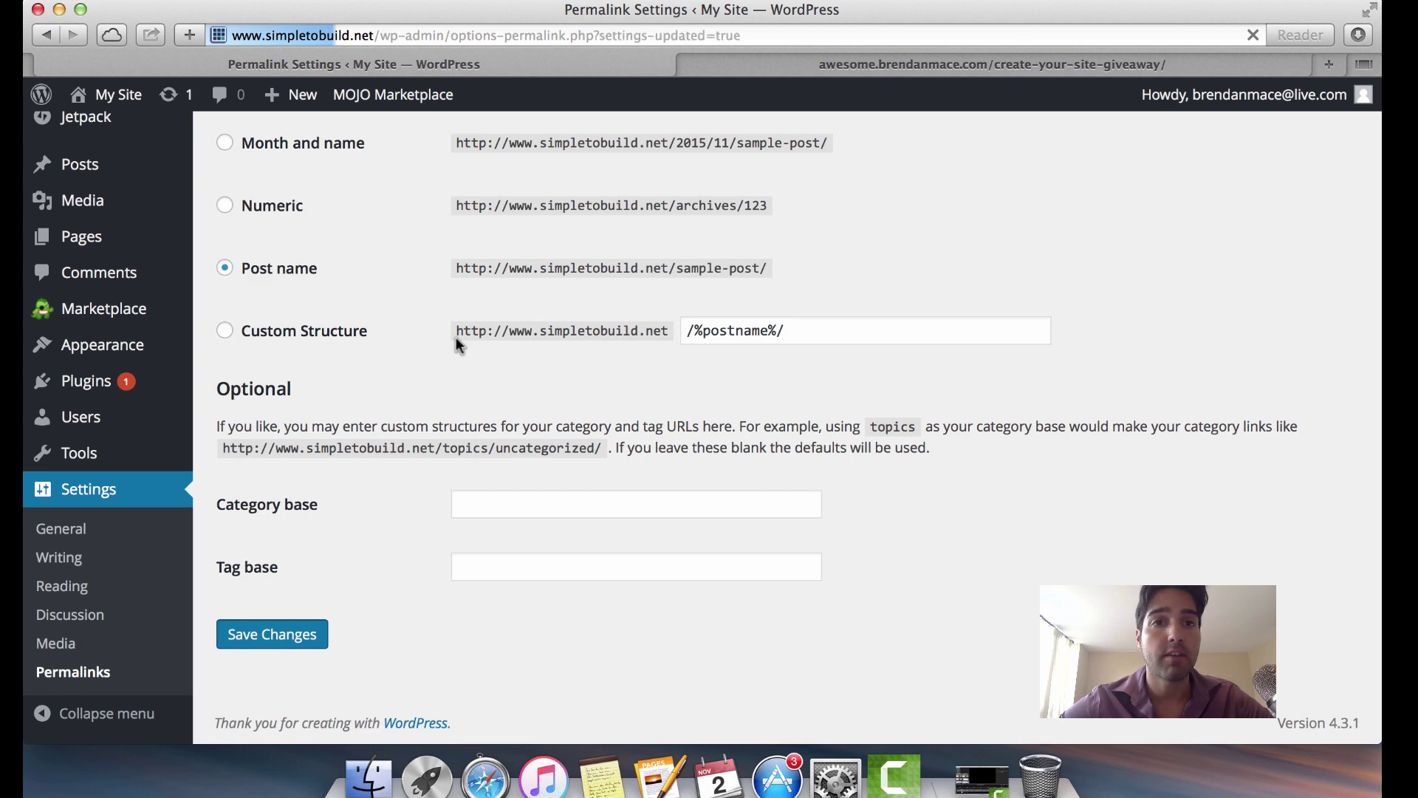
{"action": "scroll", "coordinate": [377, 432], "scroll_direction": "down", "scroll_amount": 4}
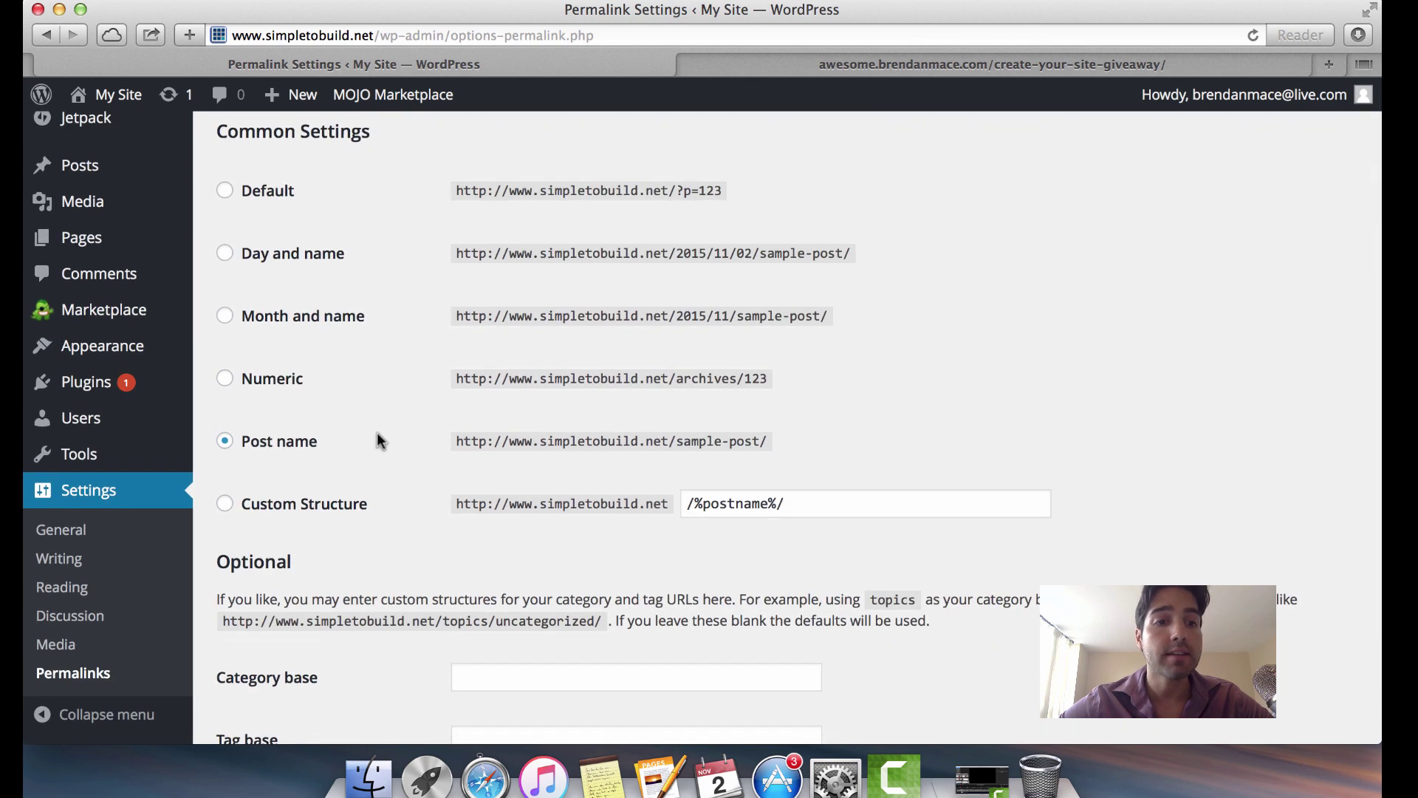
- Open the General settings and set the site title to "Simple to Build"
{"action": "left_click", "coordinate": [87, 530]}
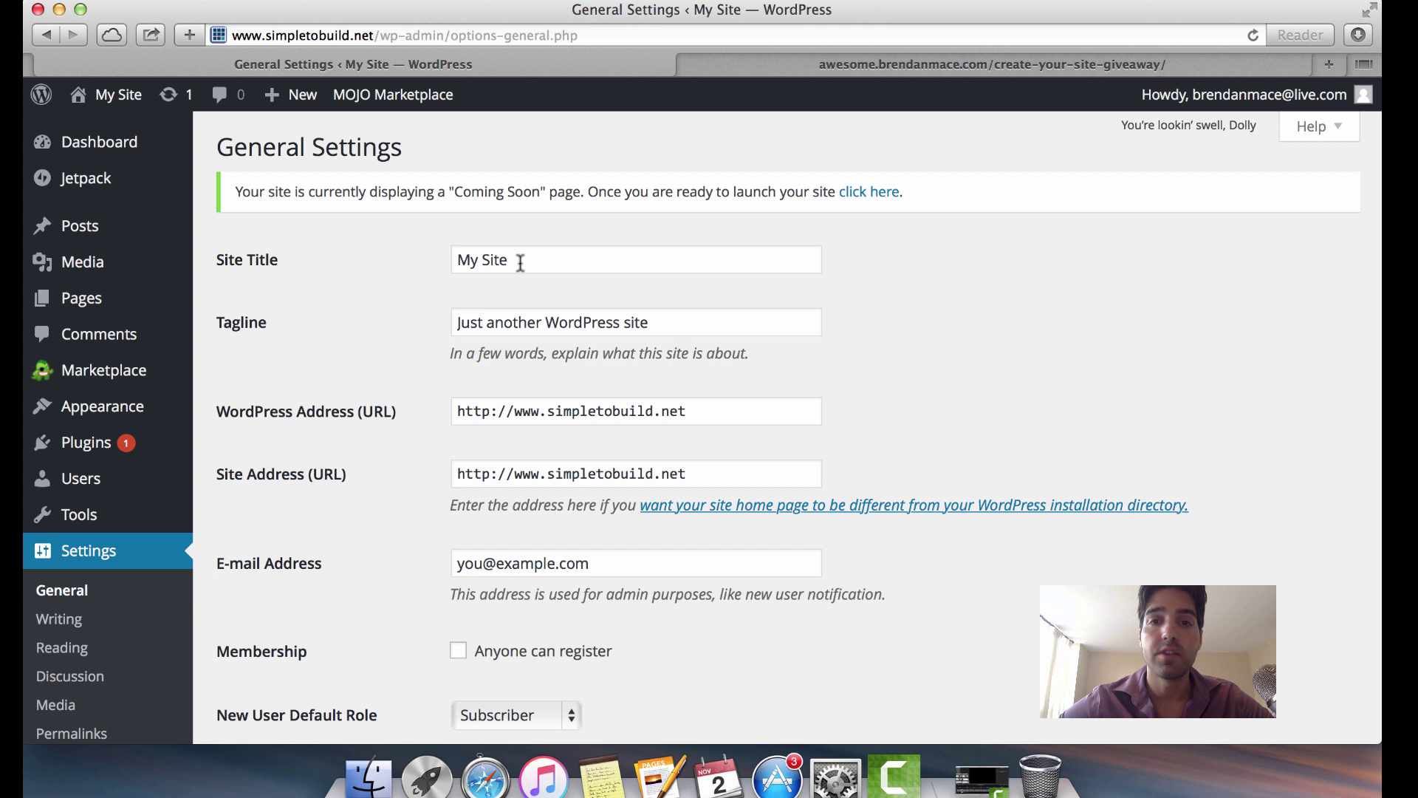
{"action": "double_click", "coordinate": [547, 262]}
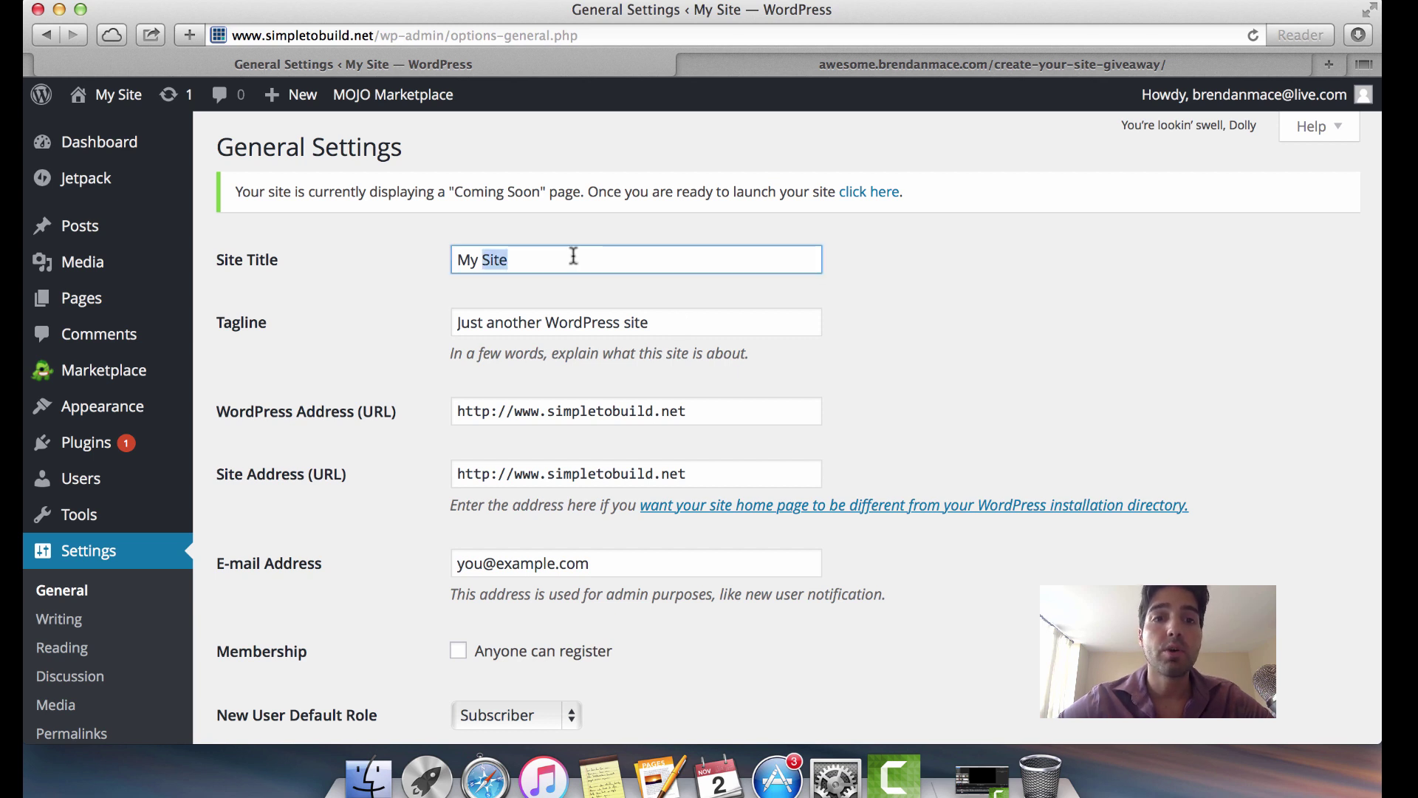
{"action": "left_click", "coordinate": [573, 256]}
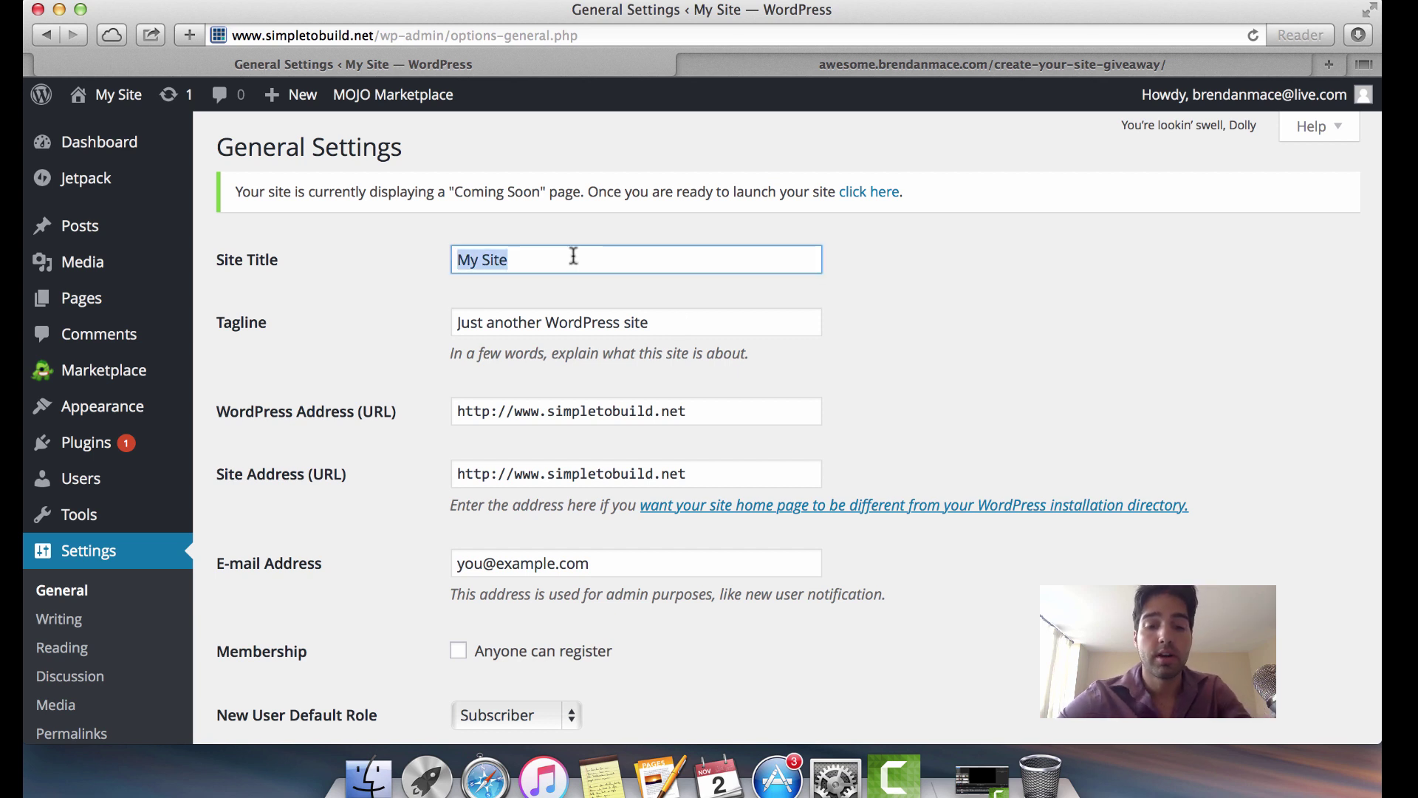
{"action": "type", "text": "Simple"}
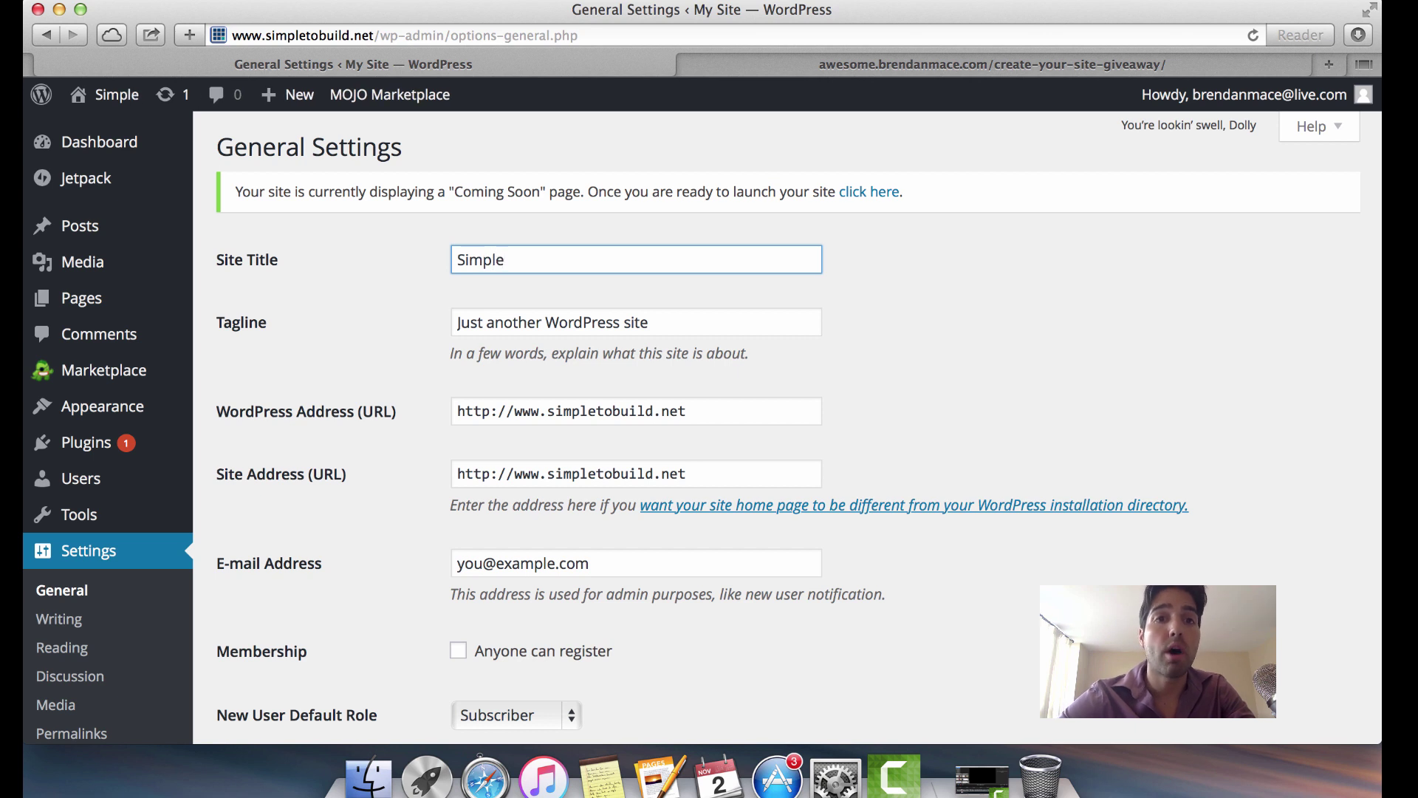
{"action": "type", "text": " to Build"}
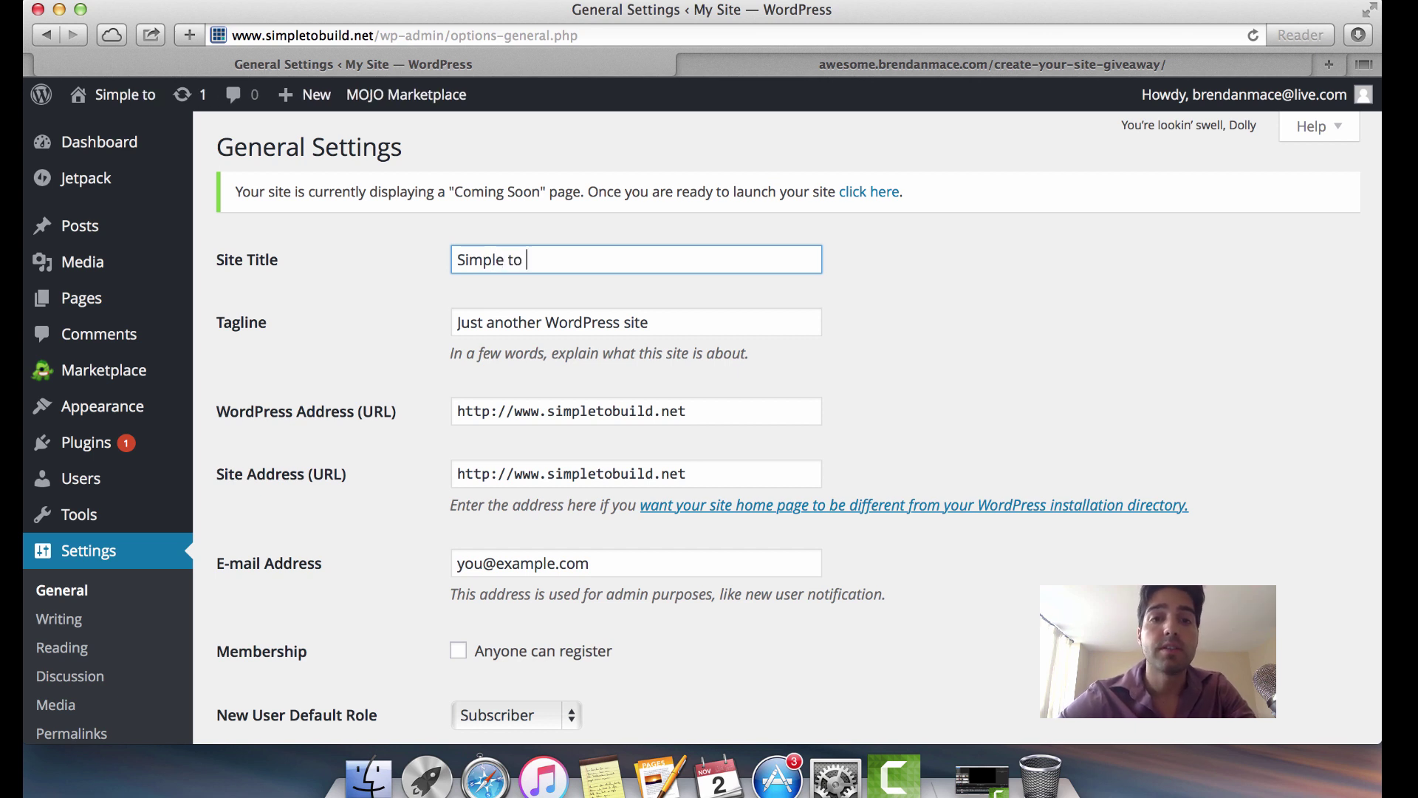
- Set the tagline to "How to Build Website Quick and Easy" and save the general settings
{"action": "triple_click", "coordinate": [710, 314]}
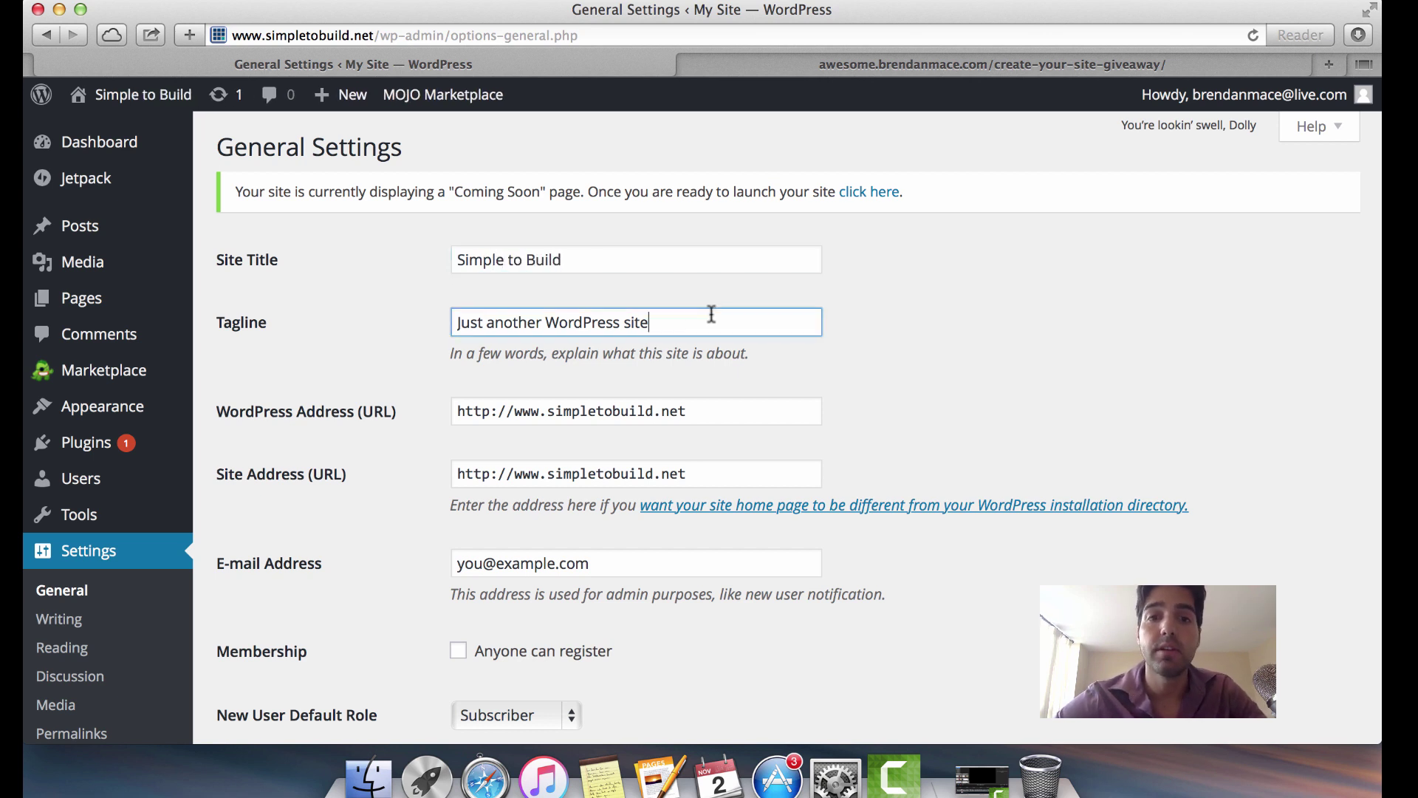
{"action": "type", "text": "How"}
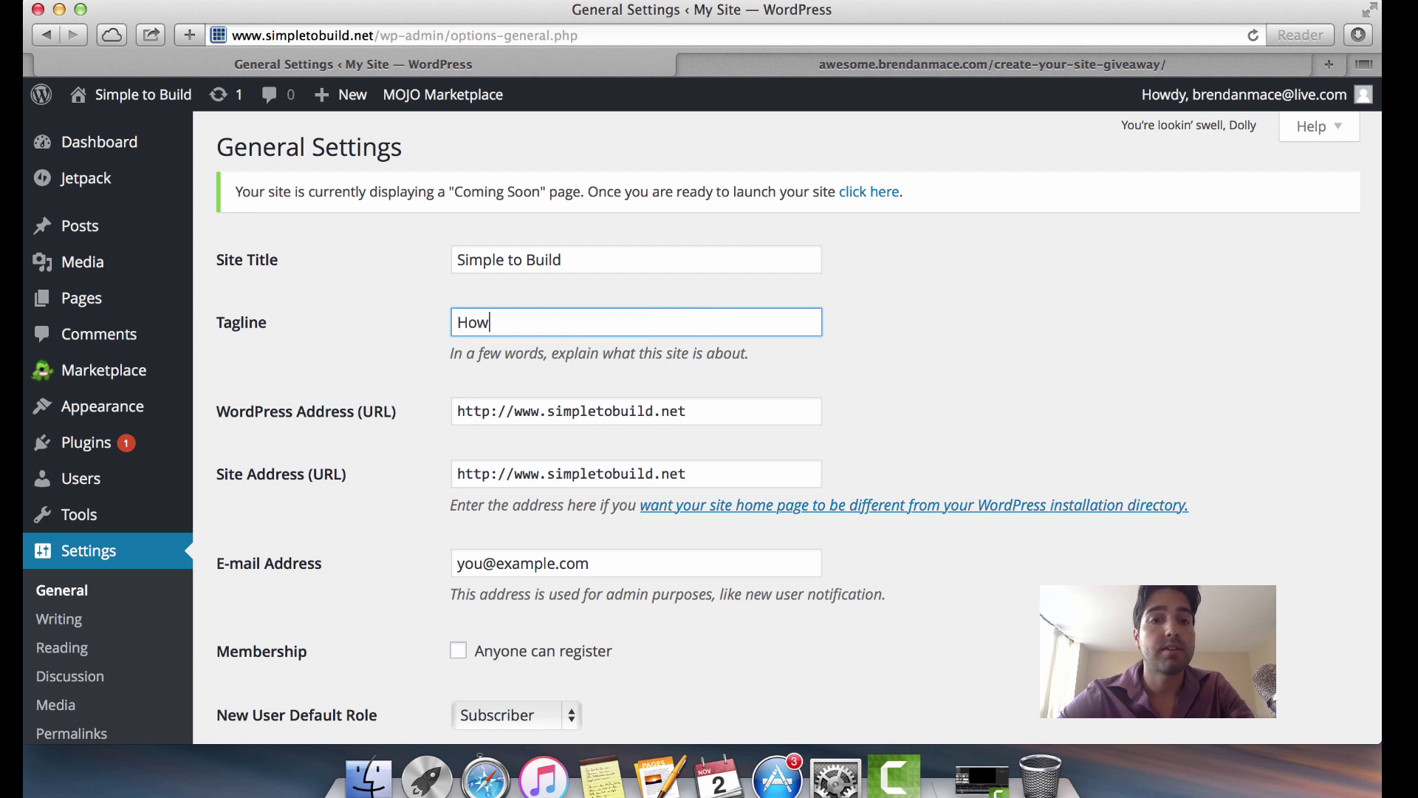
{"action": "type", "text": " to Build W"}
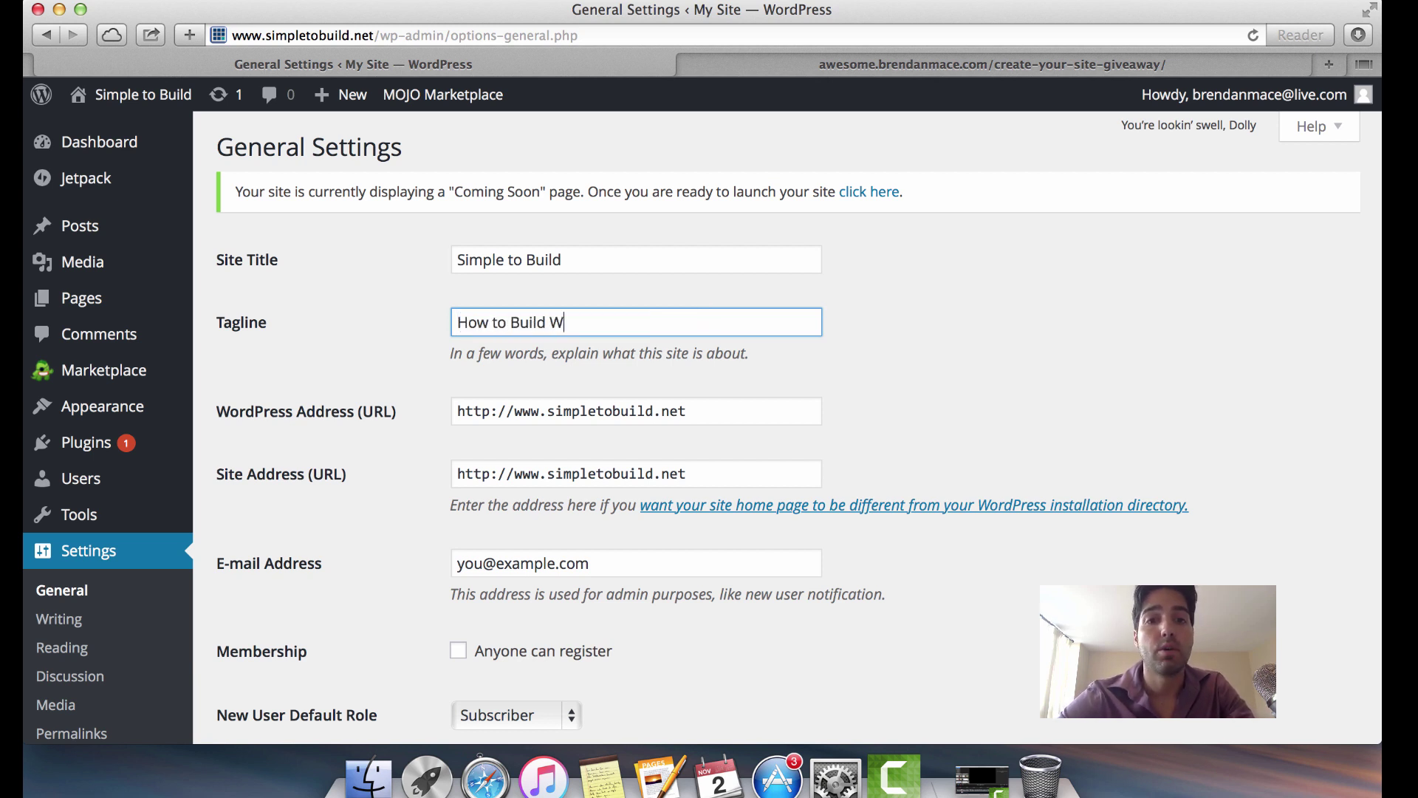
{"action": "type", "text": "ebsite Quick"}
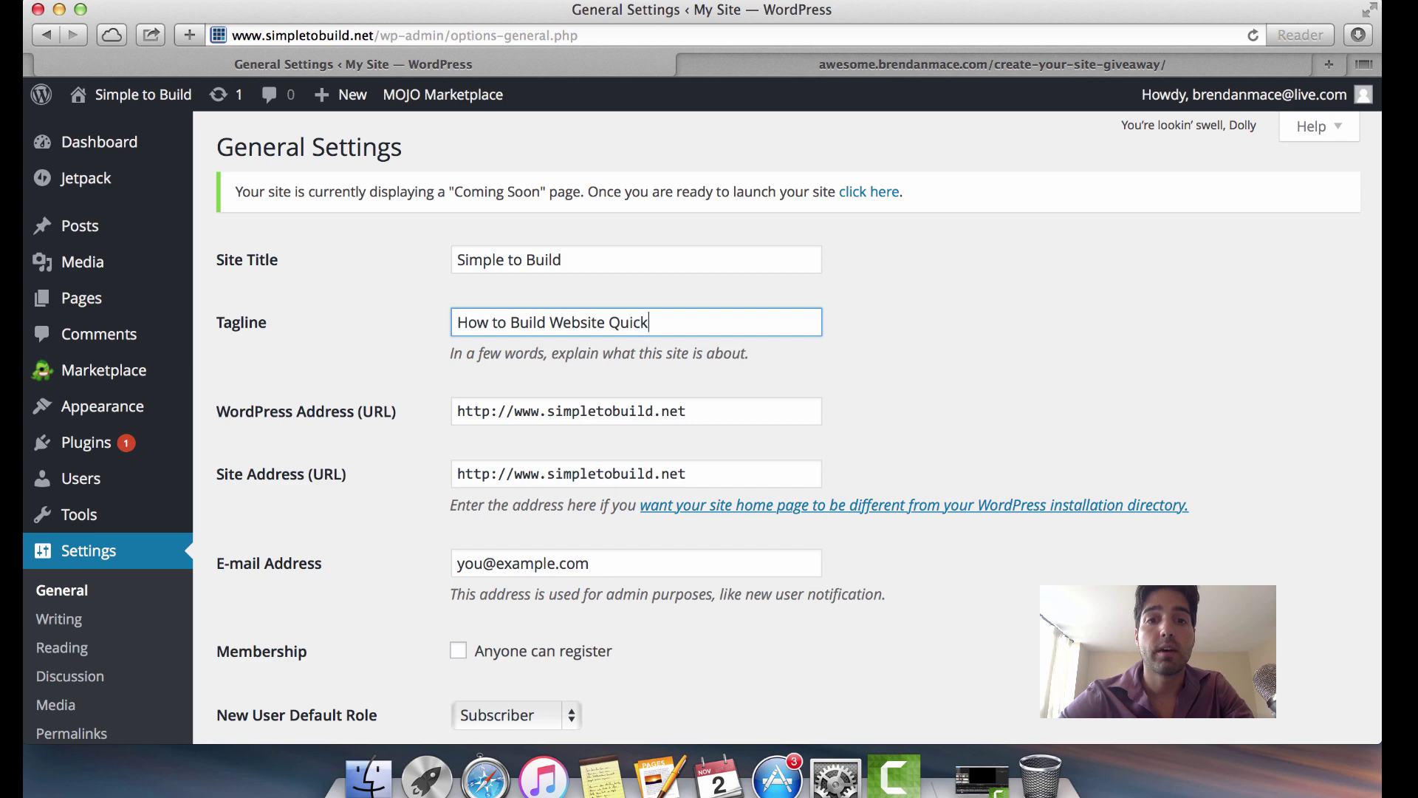
{"action": "type", "text": " and Easy"}
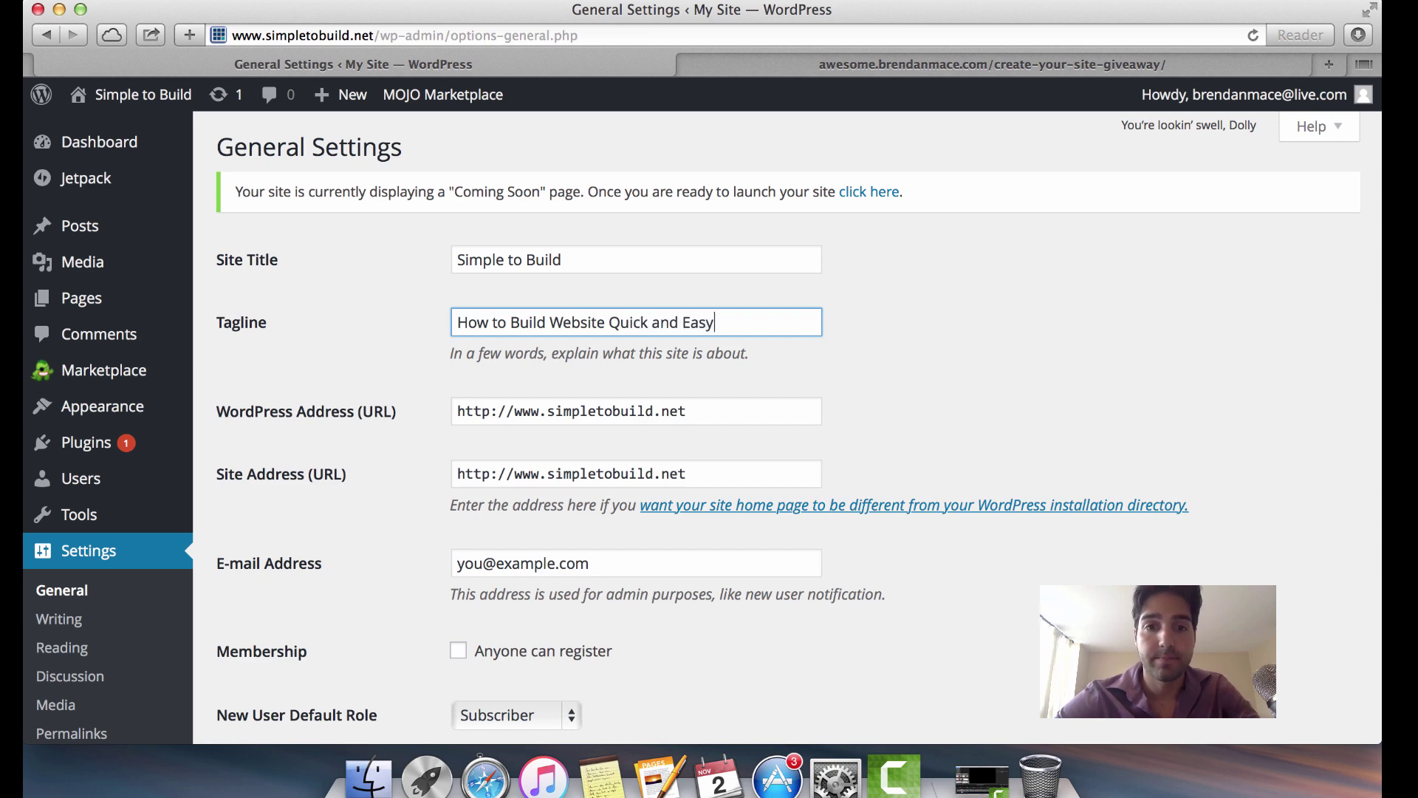
{"action": "scroll", "coordinate": [734, 447], "scroll_direction": "down", "scroll_amount": 1}
{"action": "scroll", "coordinate": [735, 449], "scroll_direction": "down", "scroll_amount": 8}
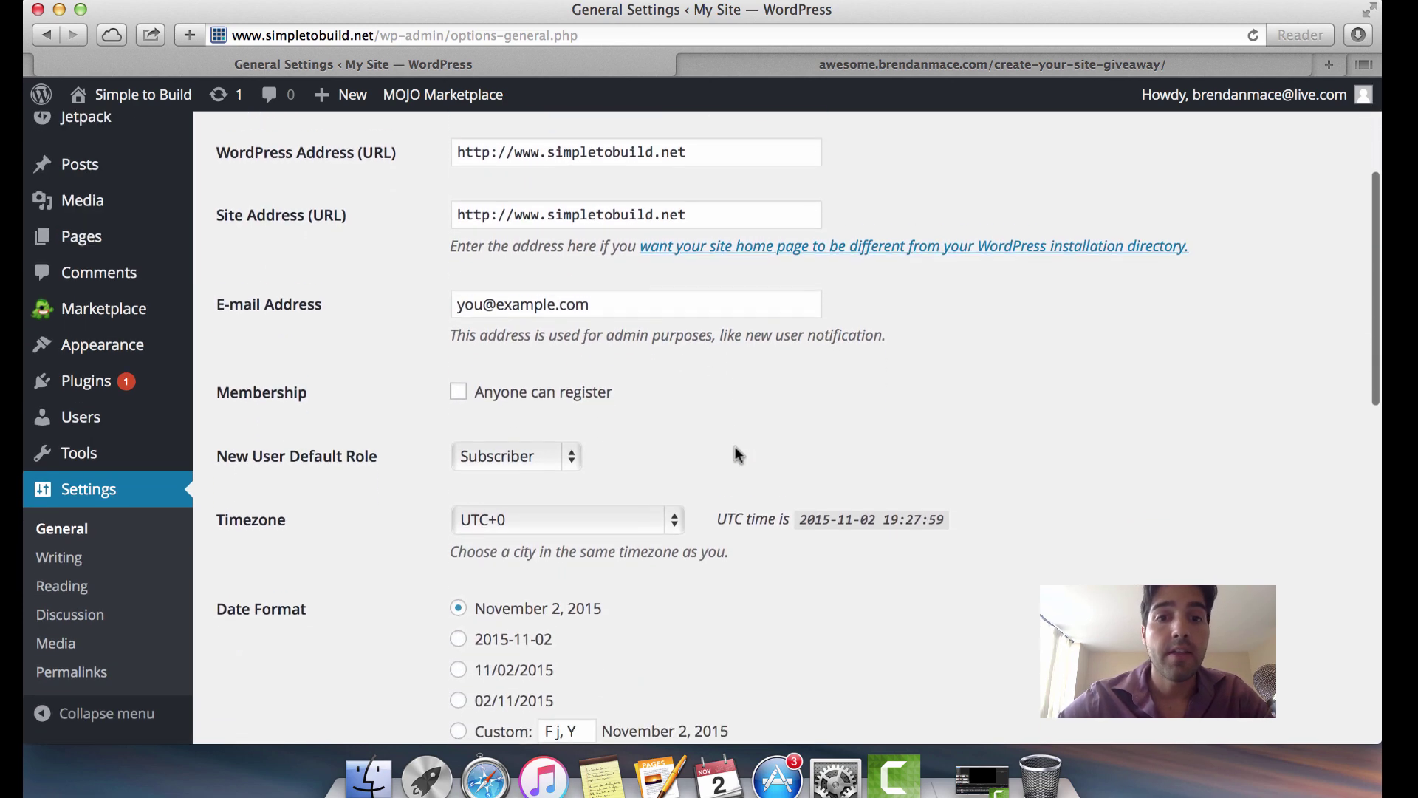
{"action": "scroll", "coordinate": [734, 446], "scroll_direction": "down", "scroll_amount": 10}
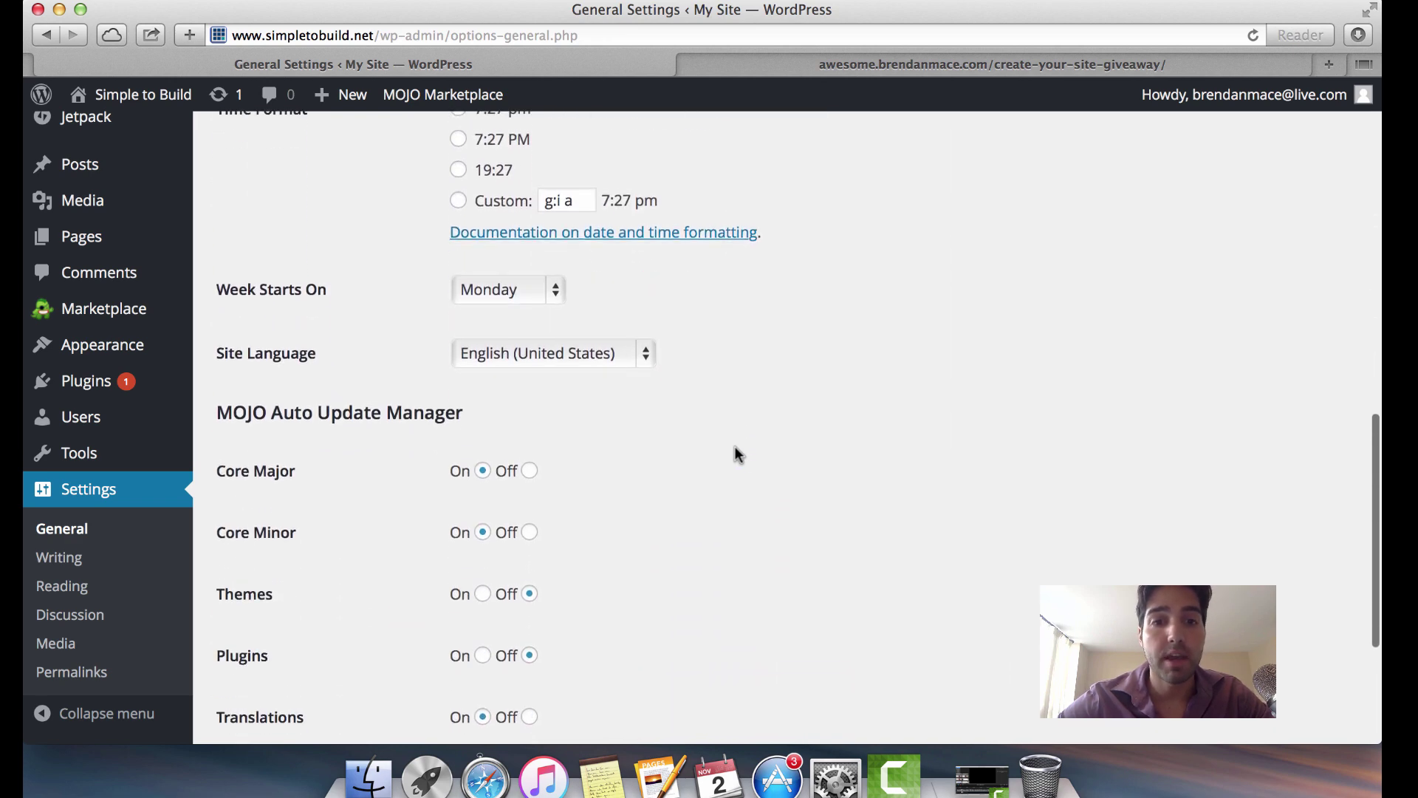
{"action": "scroll", "coordinate": [735, 446], "scroll_direction": "up", "scroll_amount": 15}
{"action": "scroll", "coordinate": [734, 446], "scroll_direction": "down", "scroll_amount": 15}
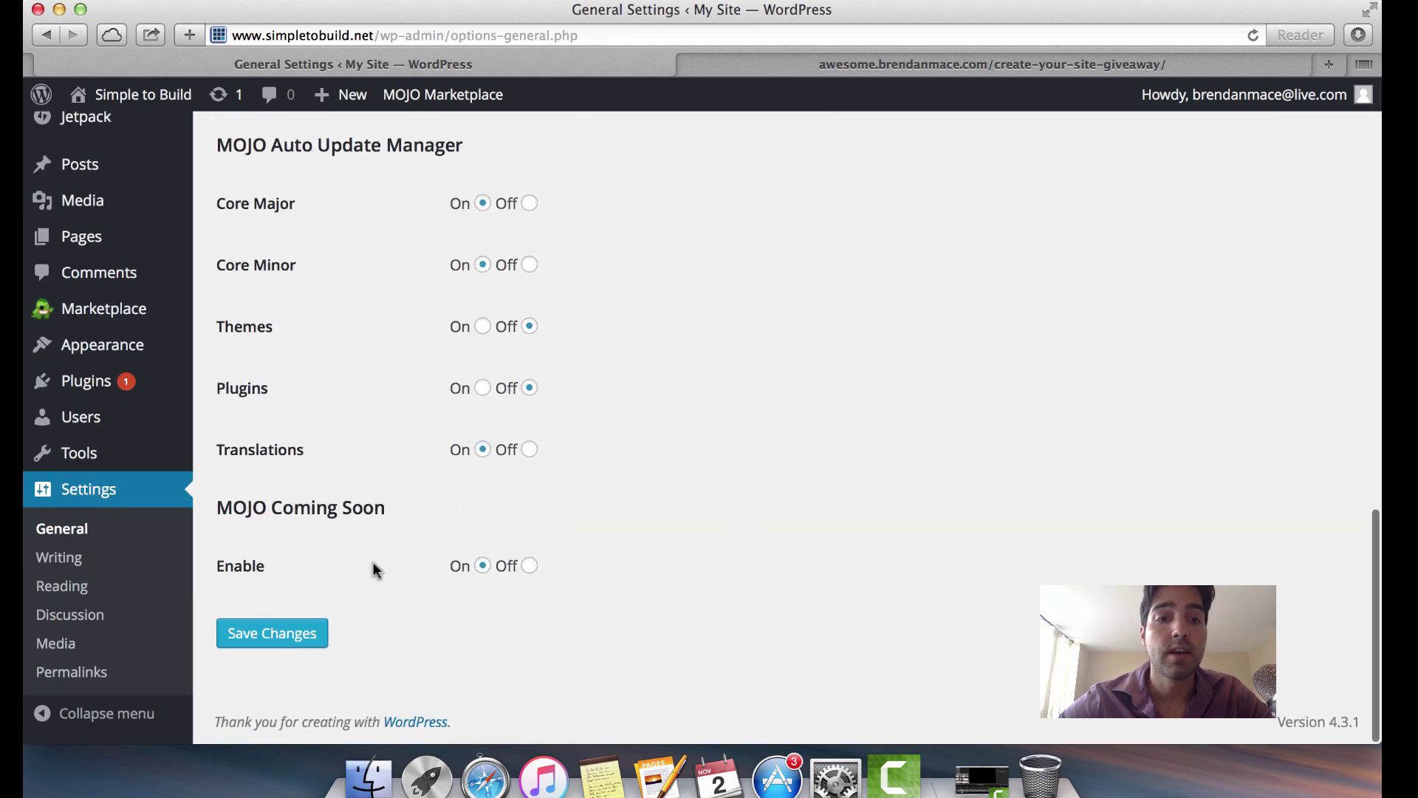
{"action": "left_click", "coordinate": [261, 640]}
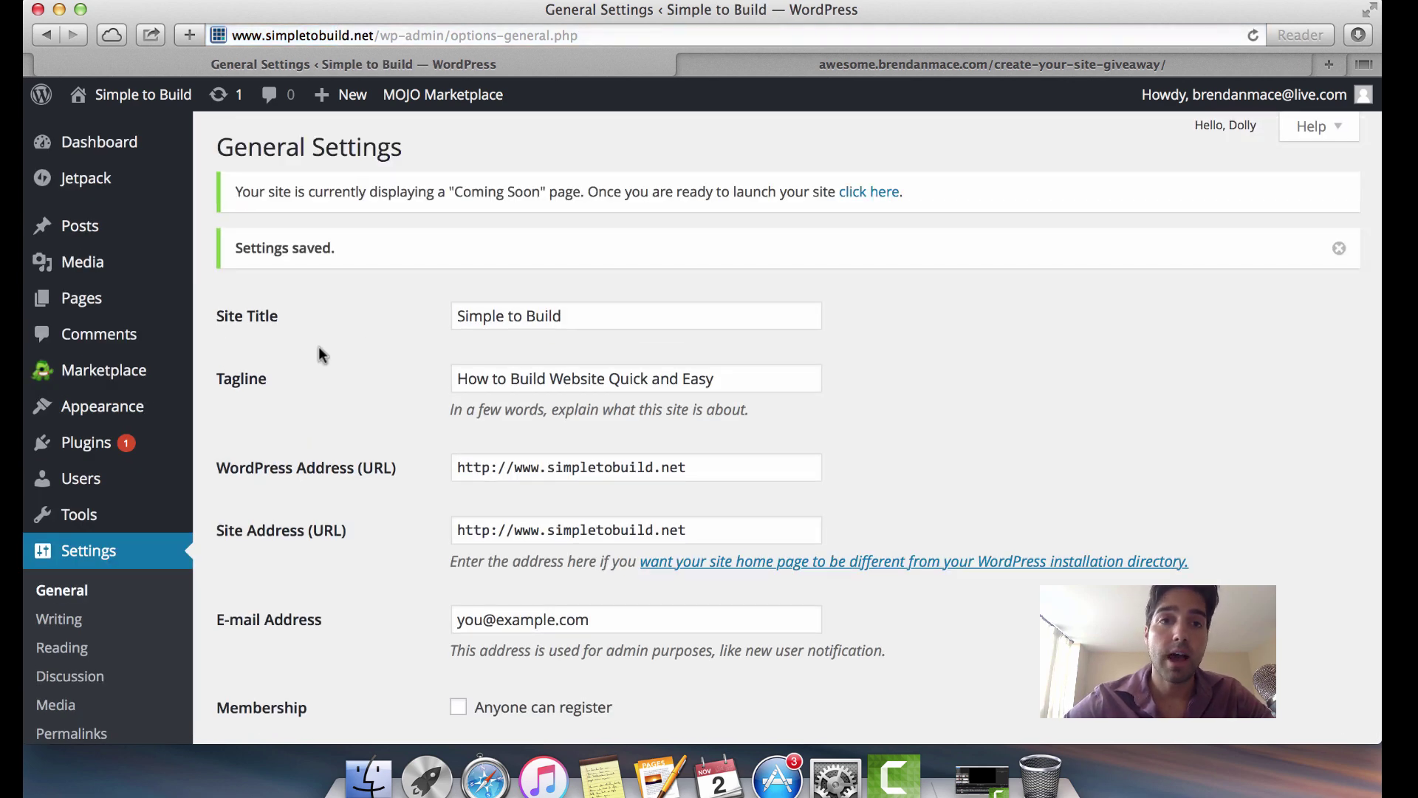
- In the Reading settings, make the front page display a static page and choose Sample Page as the front page
{"action": "scroll", "coordinate": [352, 279], "scroll_direction": "down", "scroll_amount": 5}
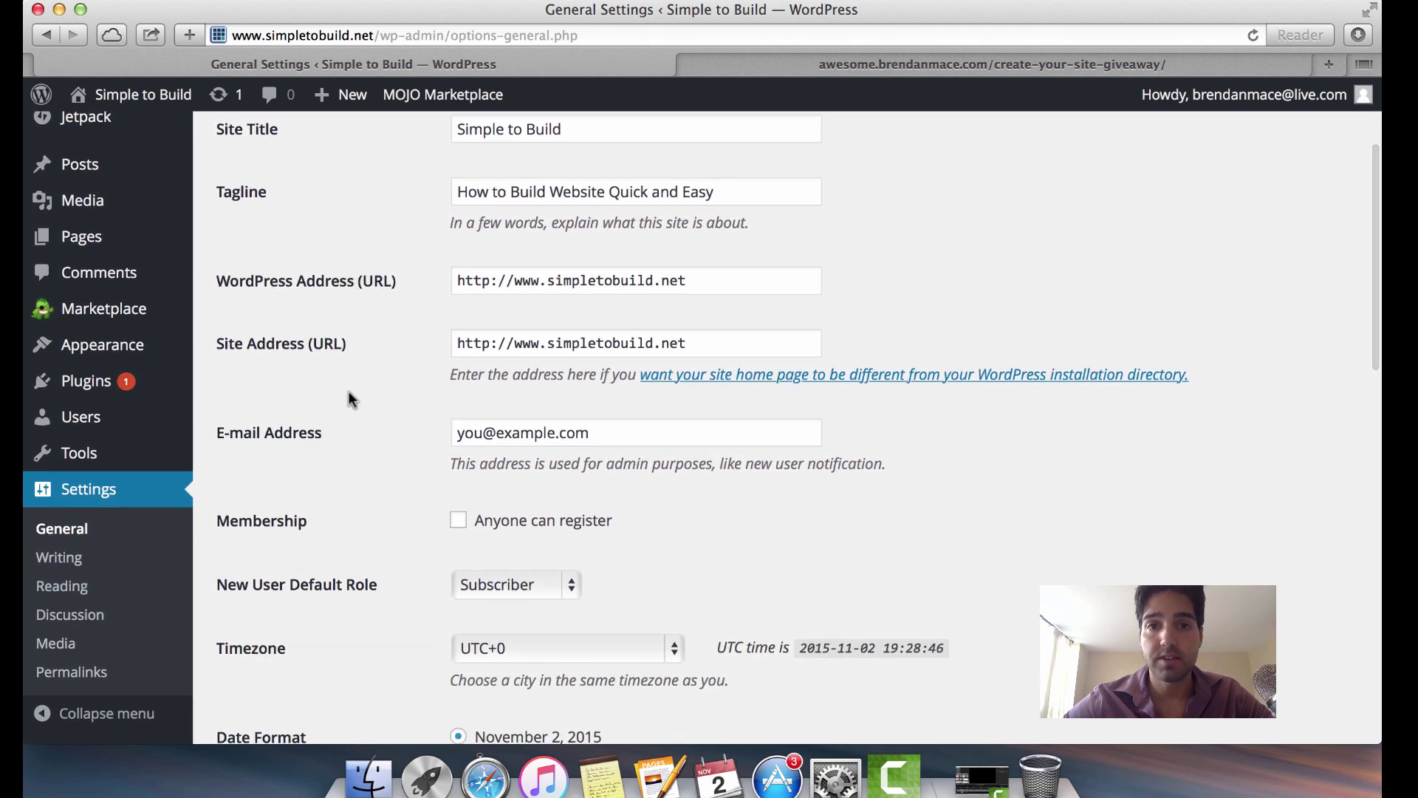
{"action": "left_click", "coordinate": [71, 593]}
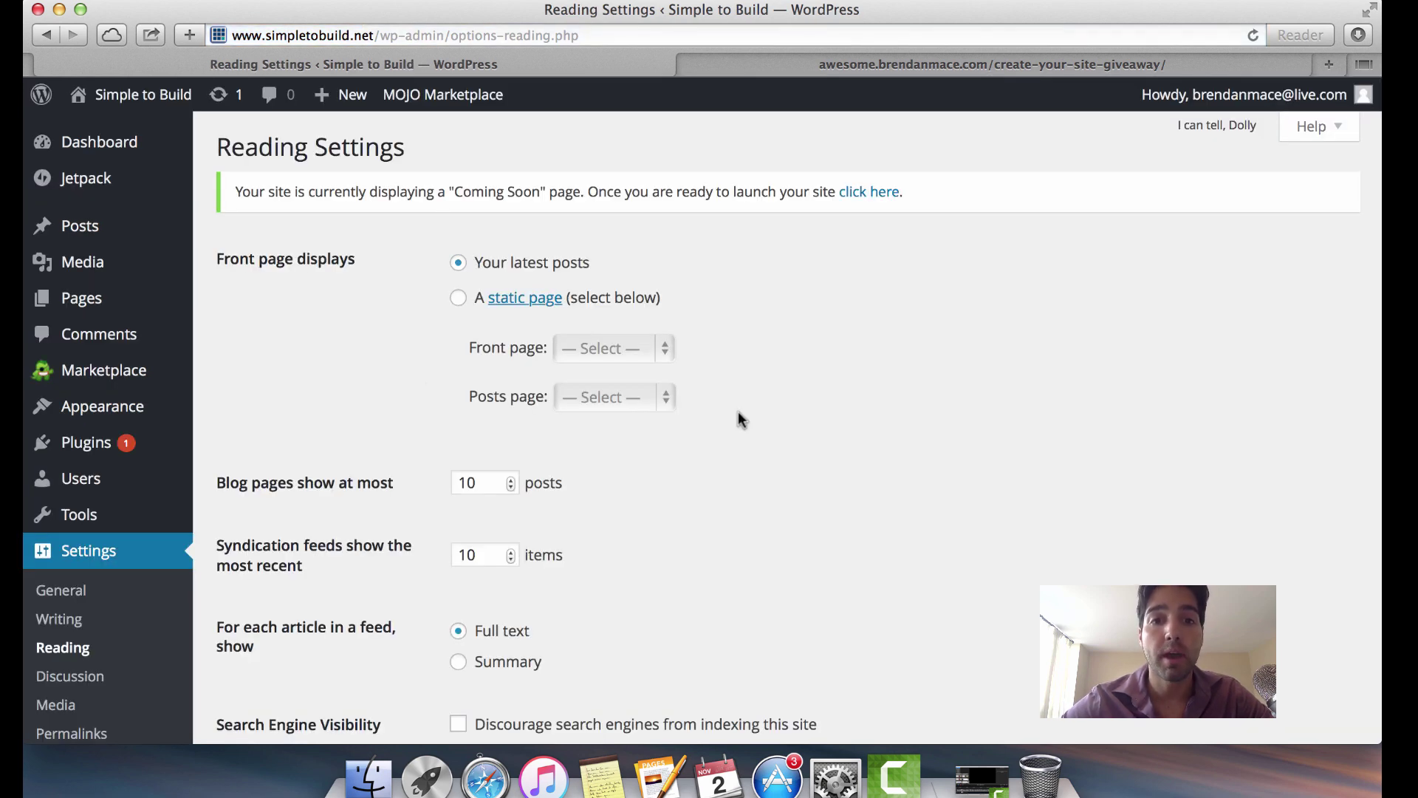
{"action": "scroll", "coordinate": [782, 266], "scroll_direction": "down", "scroll_amount": 3}
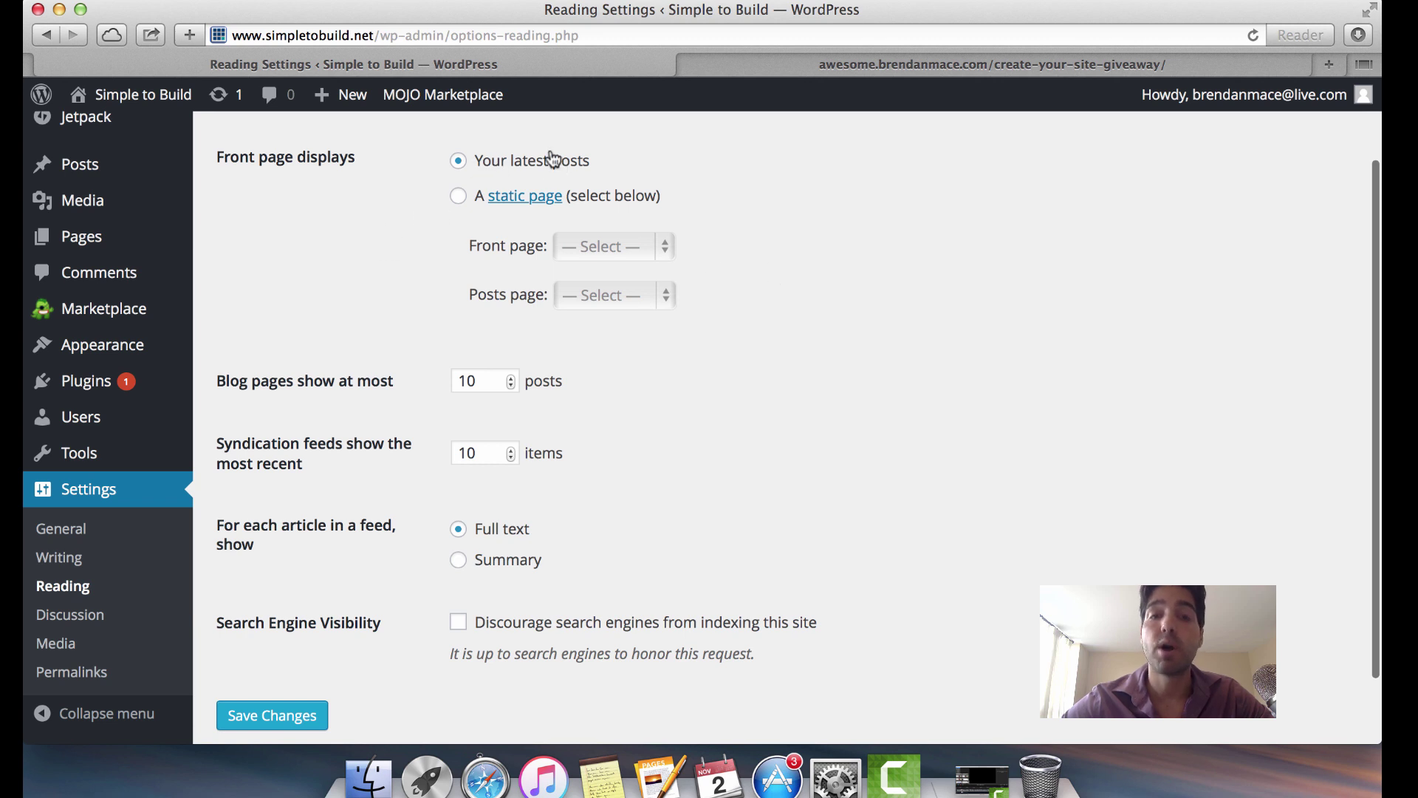
{"action": "scroll", "coordinate": [808, 220], "scroll_direction": "up", "scroll_amount": 3}
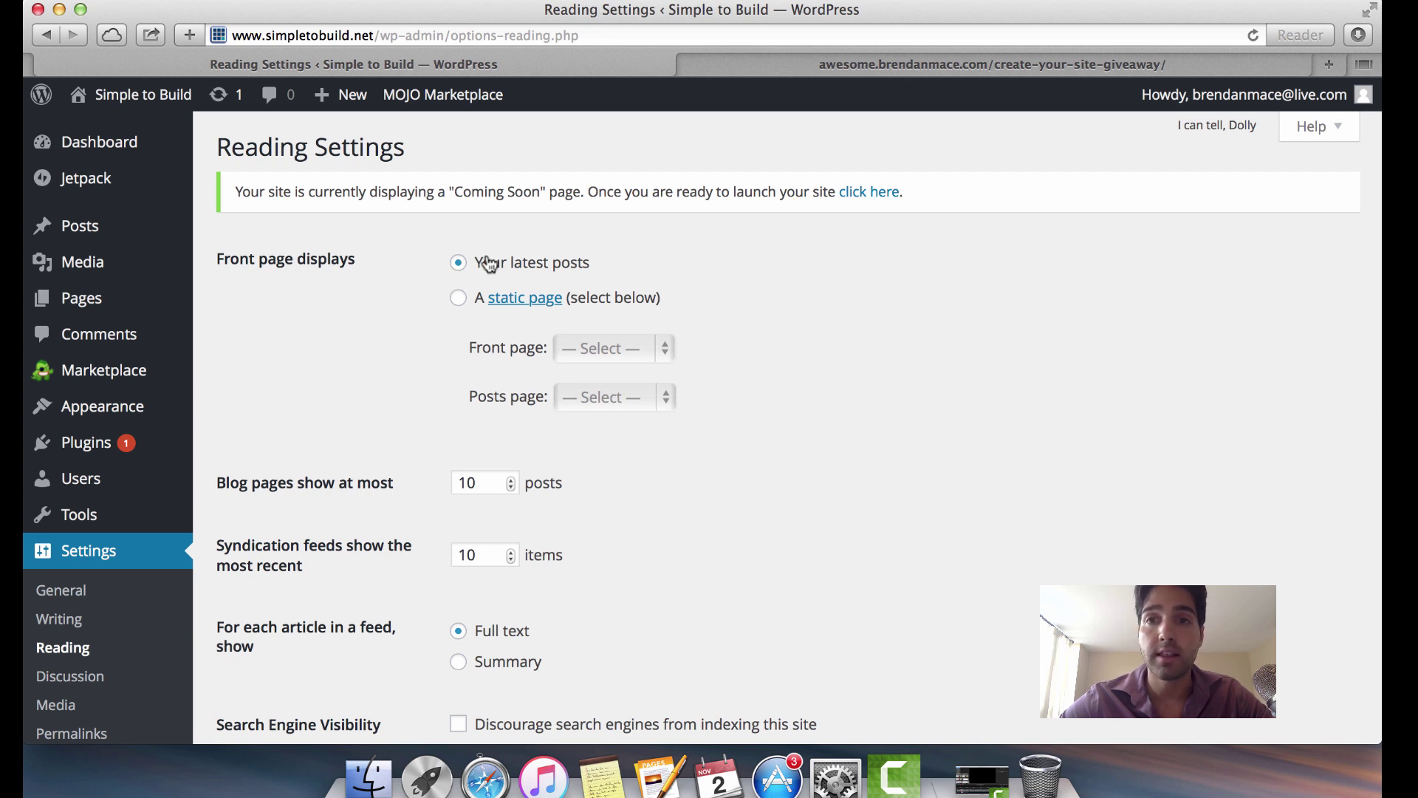
{"action": "left_click", "coordinate": [459, 299]}
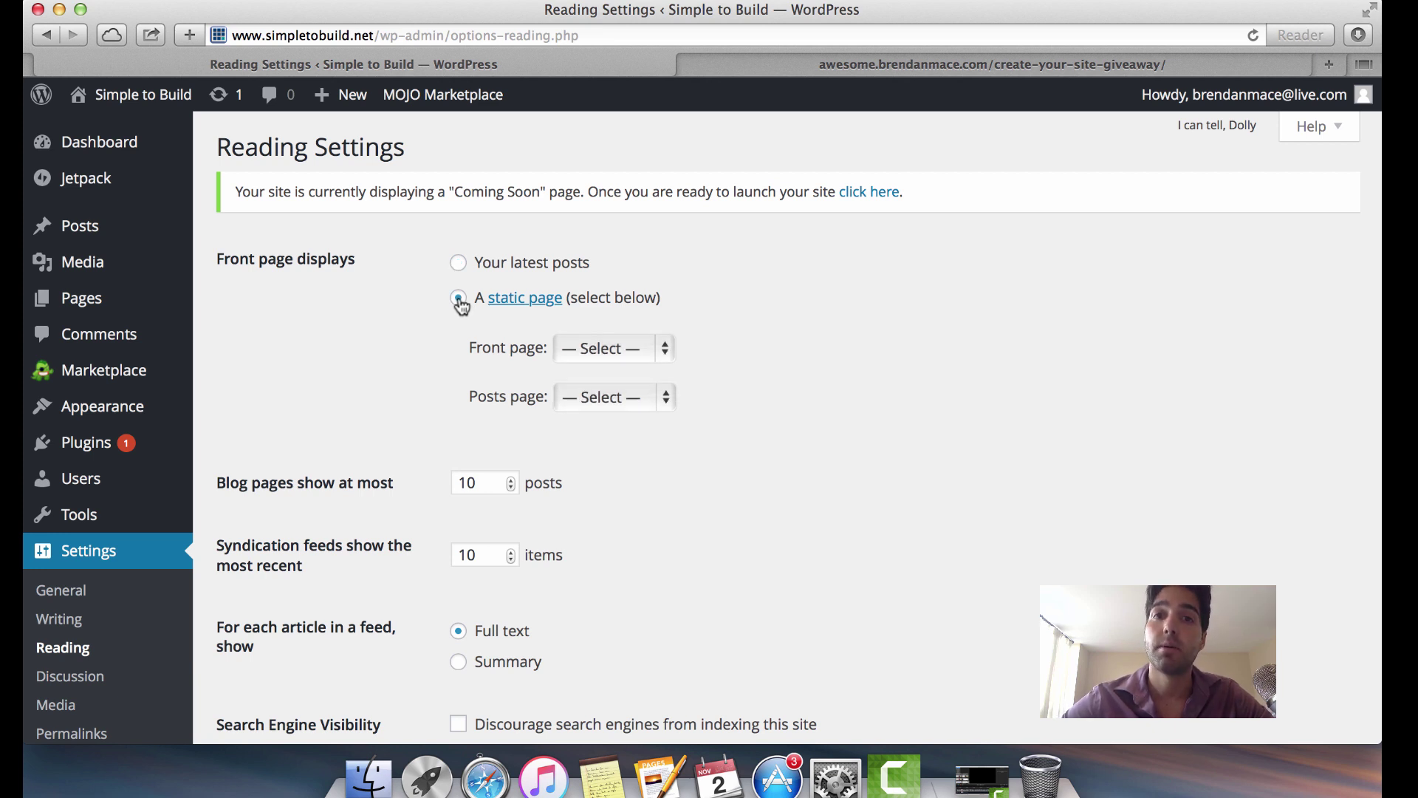
{"action": "left_click", "coordinate": [619, 351]}
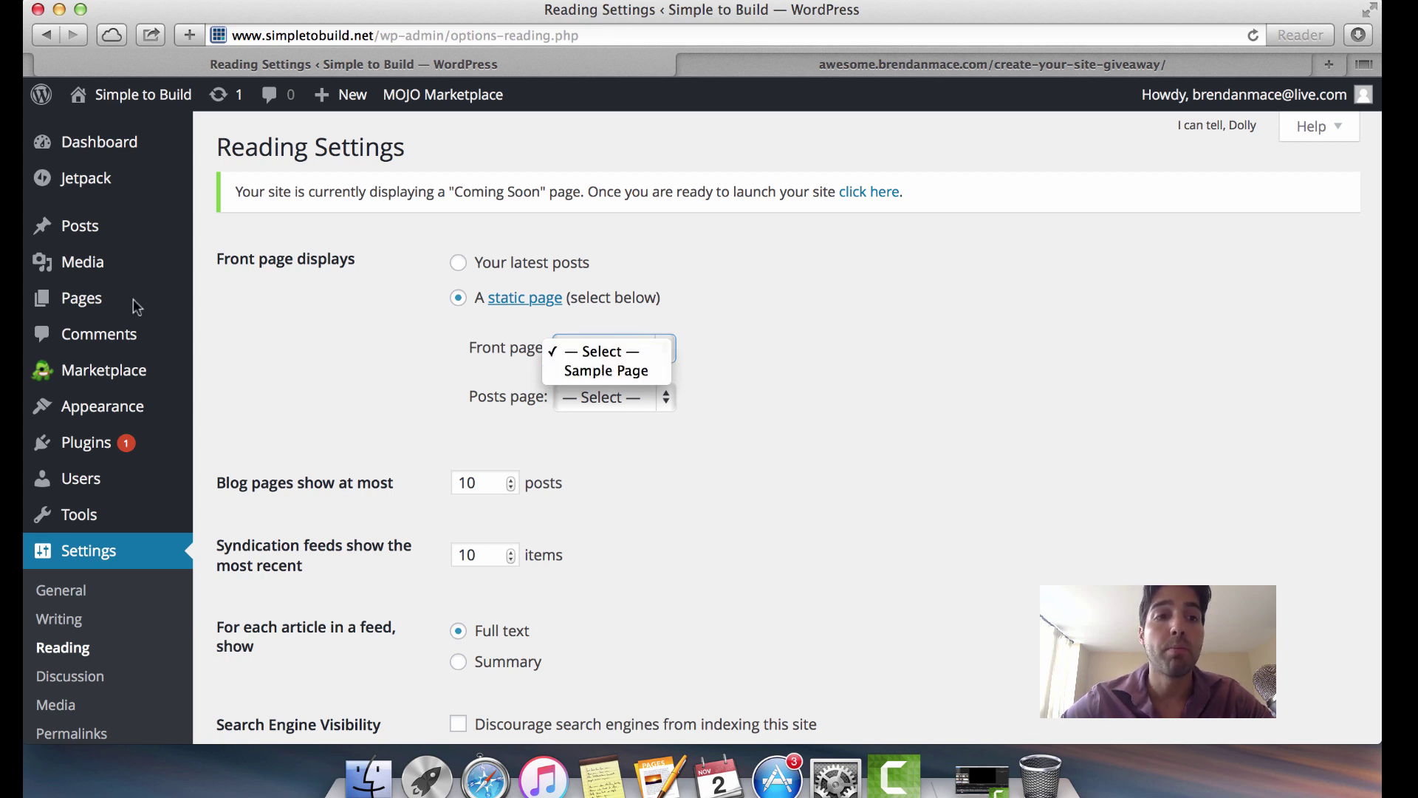
{"action": "left_click", "coordinate": [630, 371]}
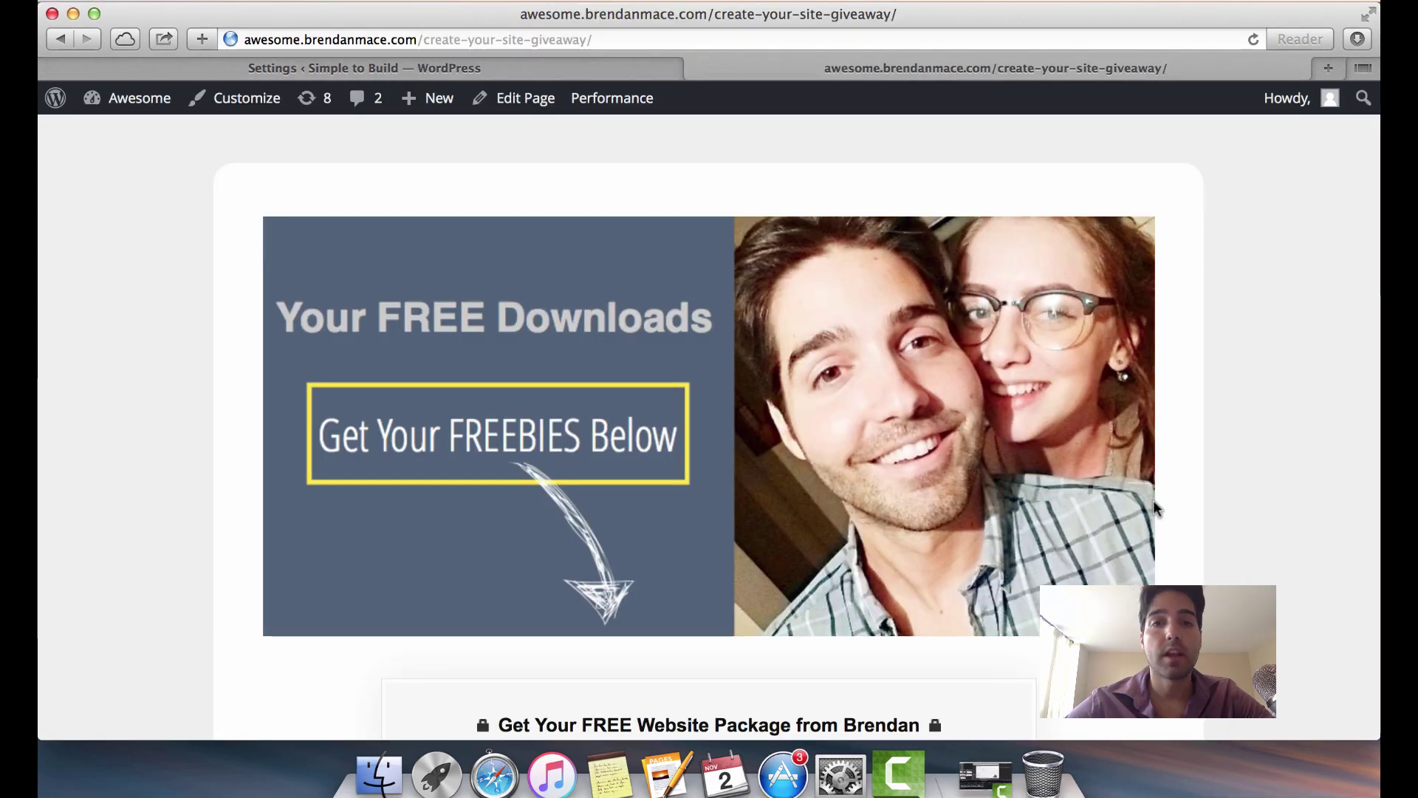
- Look over the free website package giveaway page, including its like, tweet and +1 unlock options
{"action": "scroll", "coordinate": [1108, 436], "scroll_direction": "down", "scroll_amount": 5}
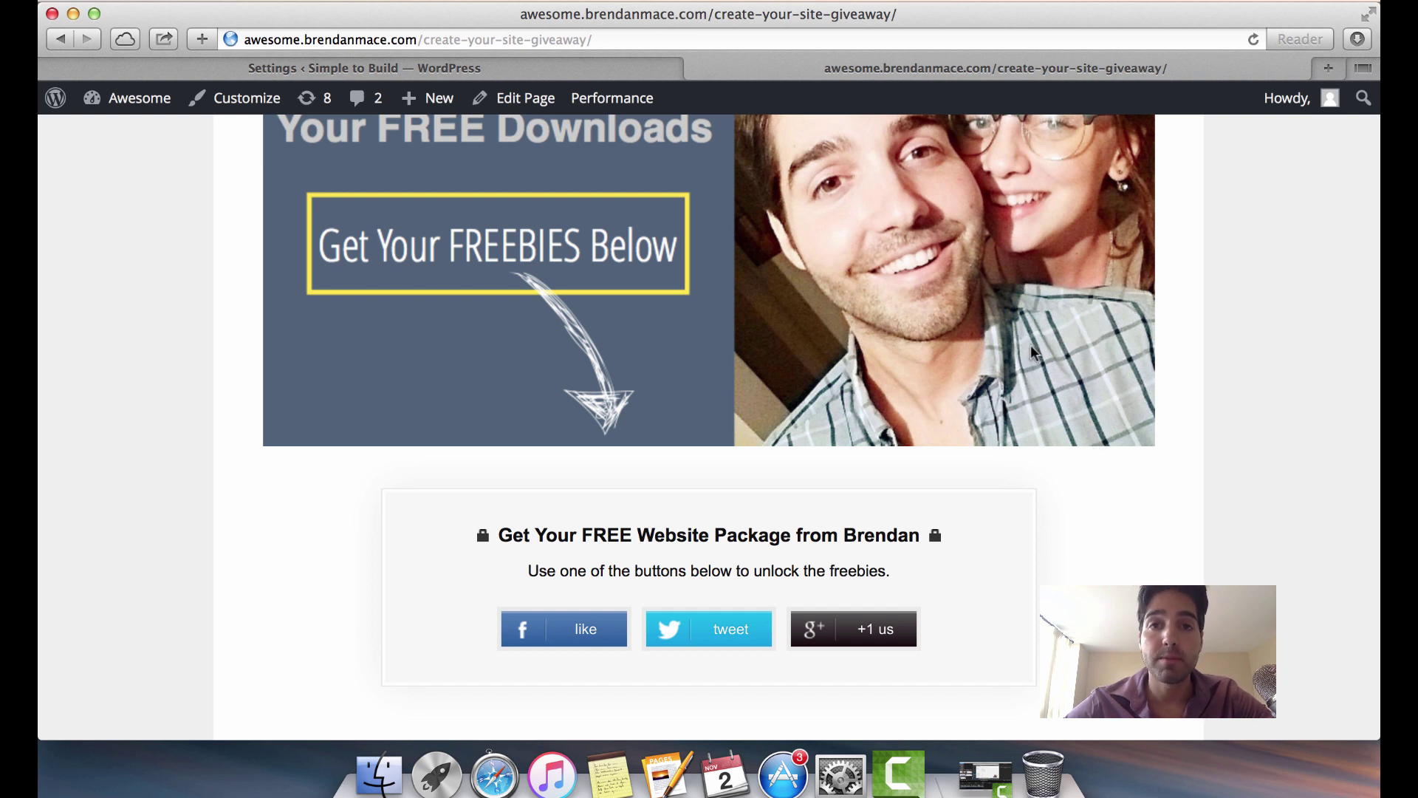
{"action": "scroll", "coordinate": [1030, 344], "scroll_direction": "up", "scroll_amount": 2}
{"action": "scroll", "coordinate": [1030, 344], "scroll_direction": "up", "scroll_amount": 2}
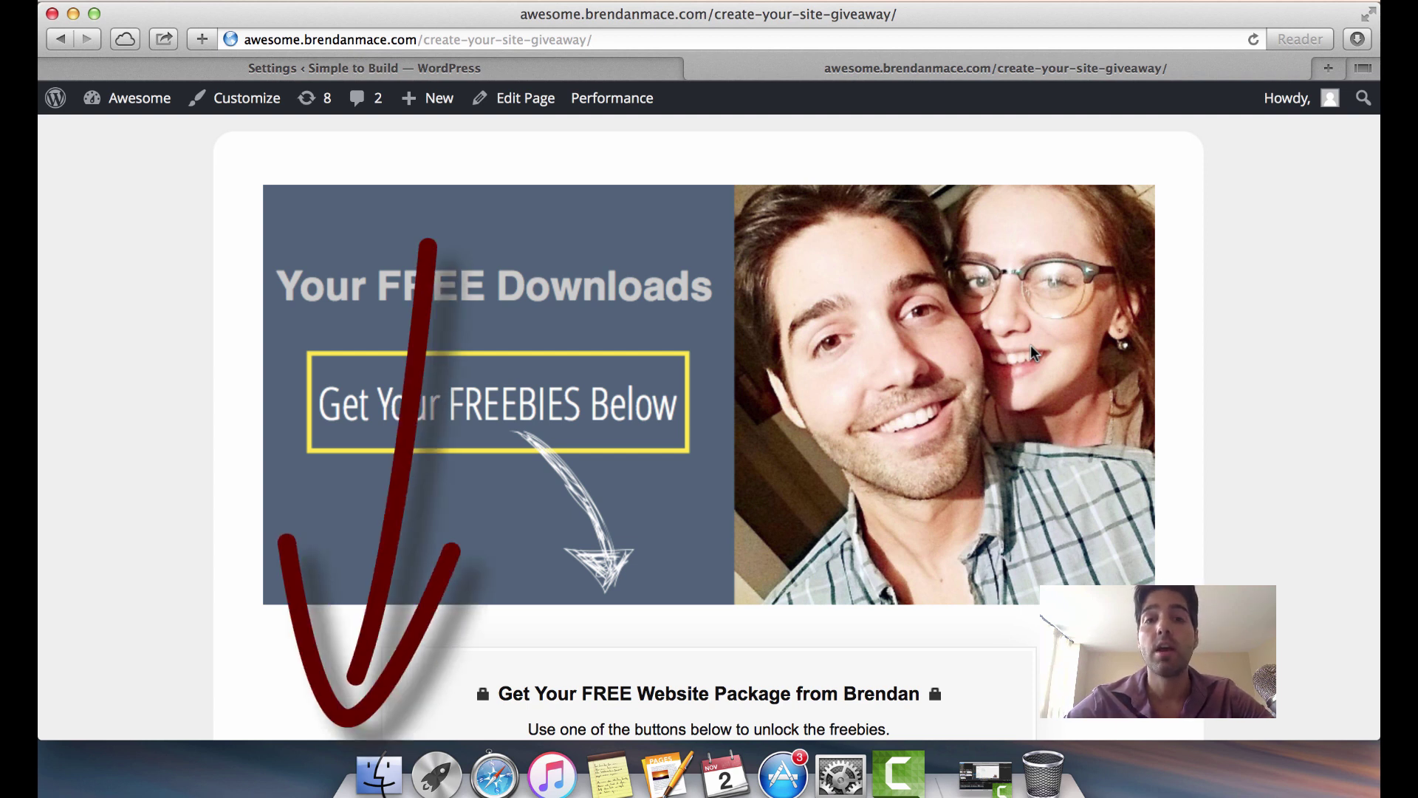
{"action": "scroll", "coordinate": [1274, 432], "scroll_direction": "down", "scroll_amount": 1}
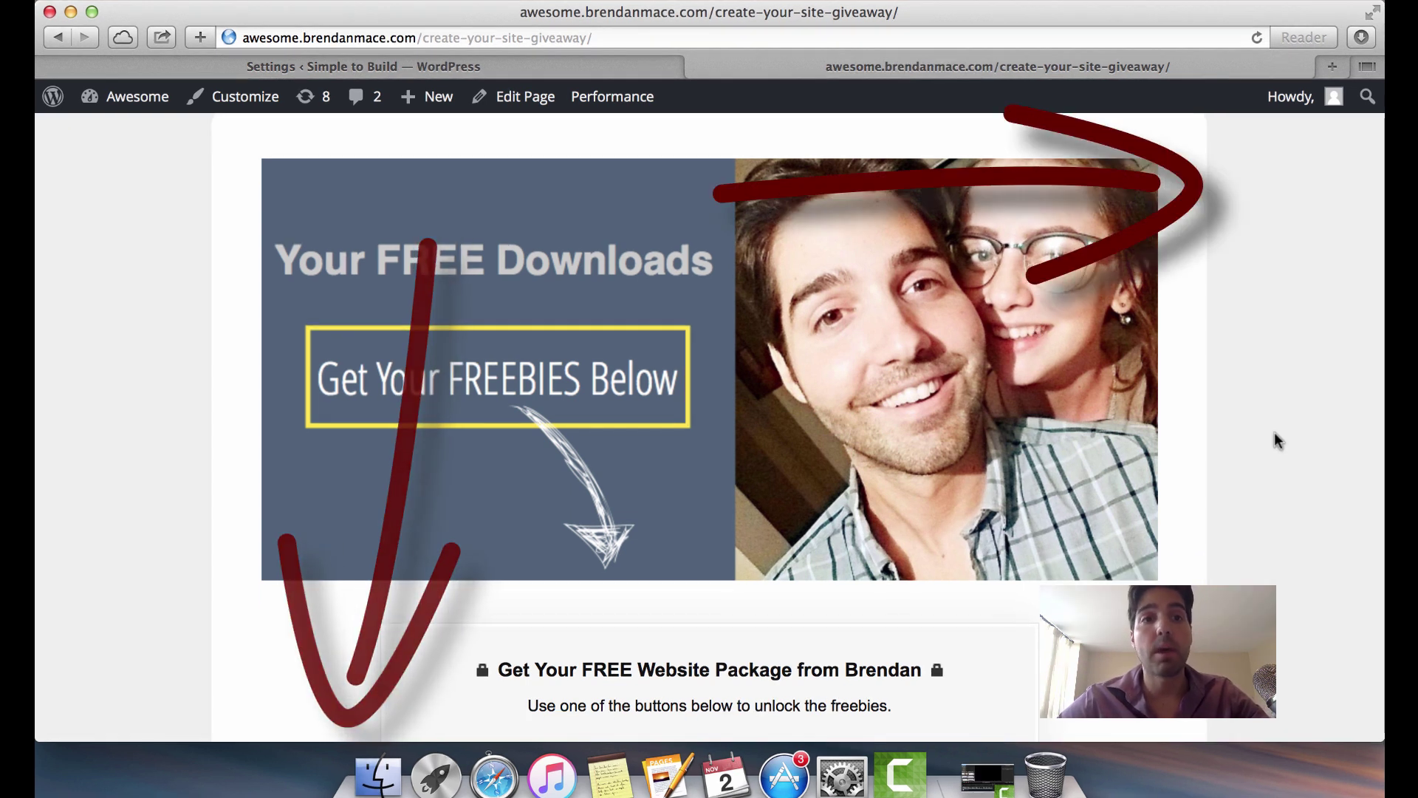